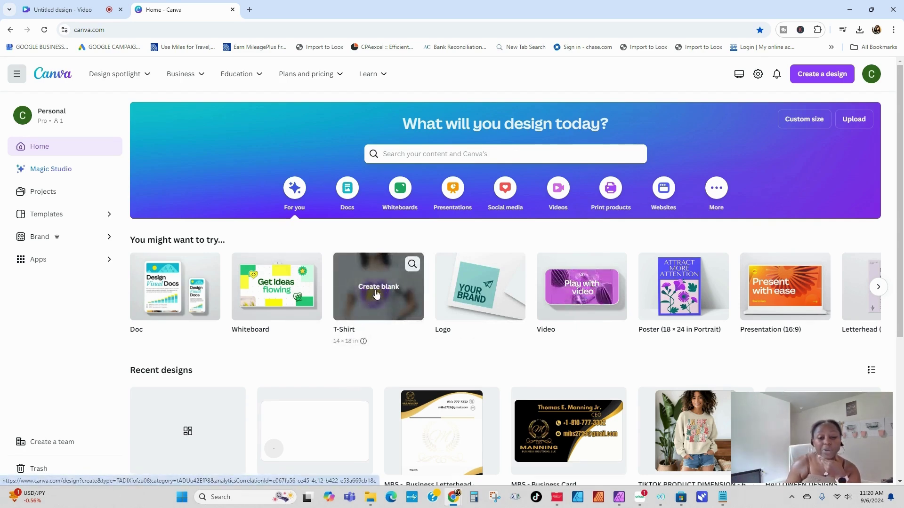
Step: Create a blank T-Shirt design and enlarge the view of its canvas
left_click(377, 291)
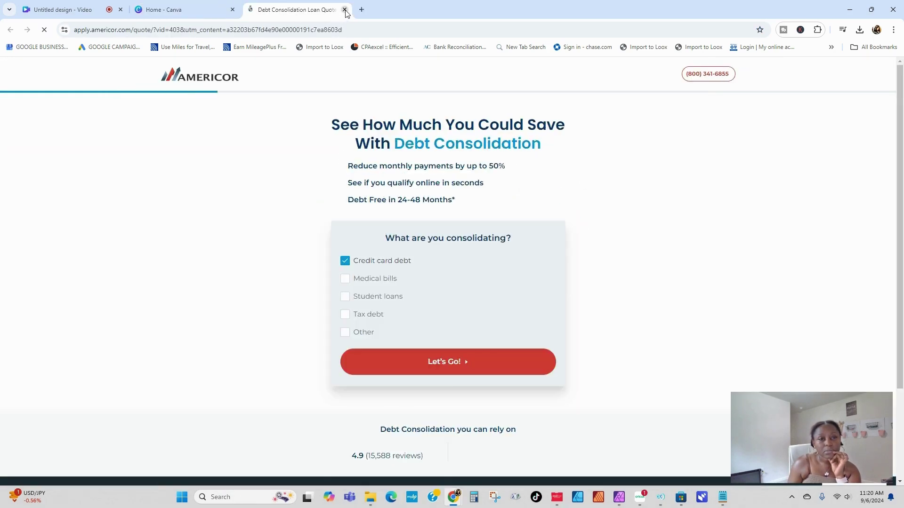
left_click(344, 10)
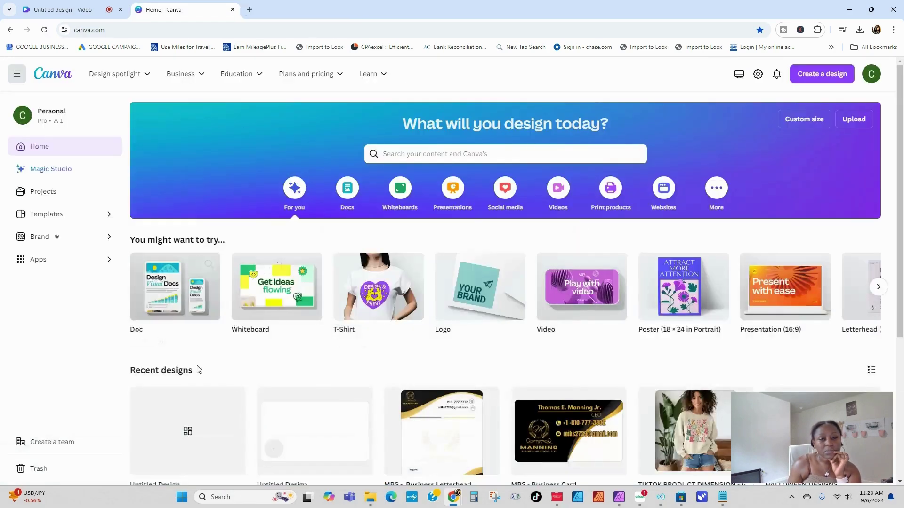
left_click(378, 292)
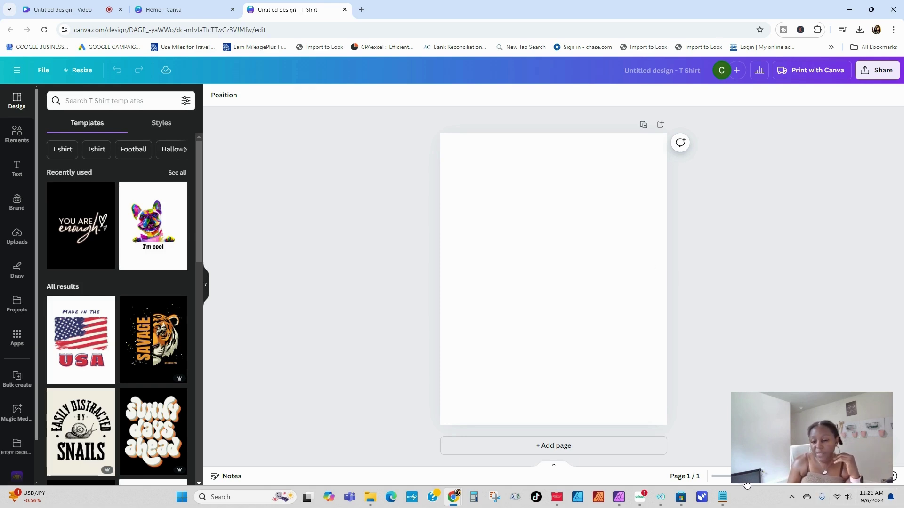
left_click_drag(746, 483, 747, 483)
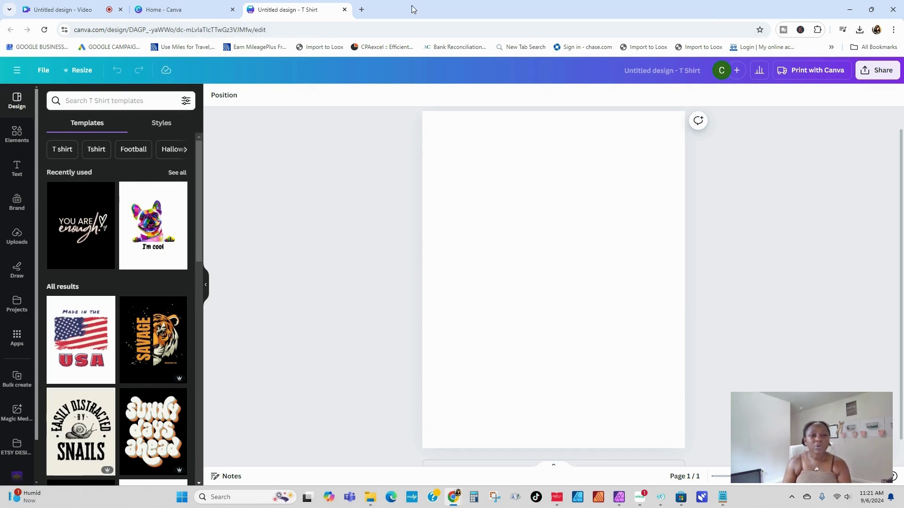
Step: Open Creative Fabrica in a new browser tab and search it for MERMAID
left_click(361, 11)
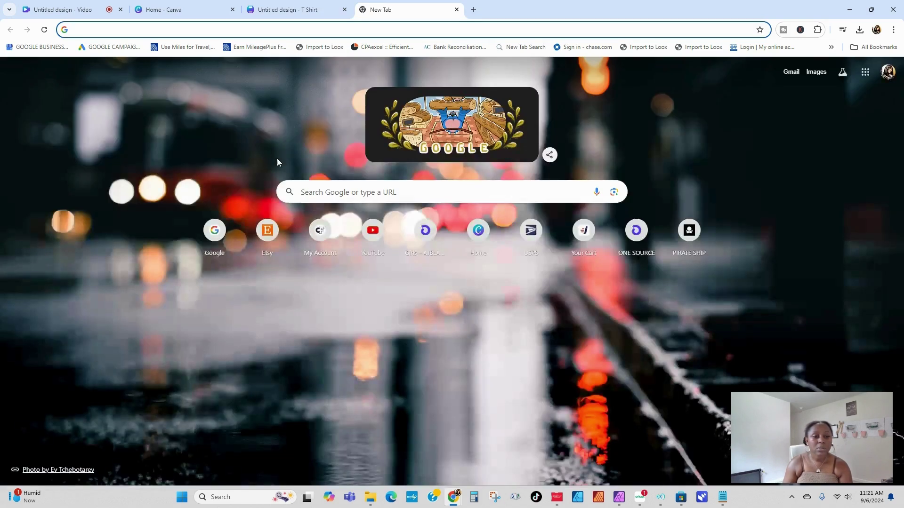
left_click(320, 232)
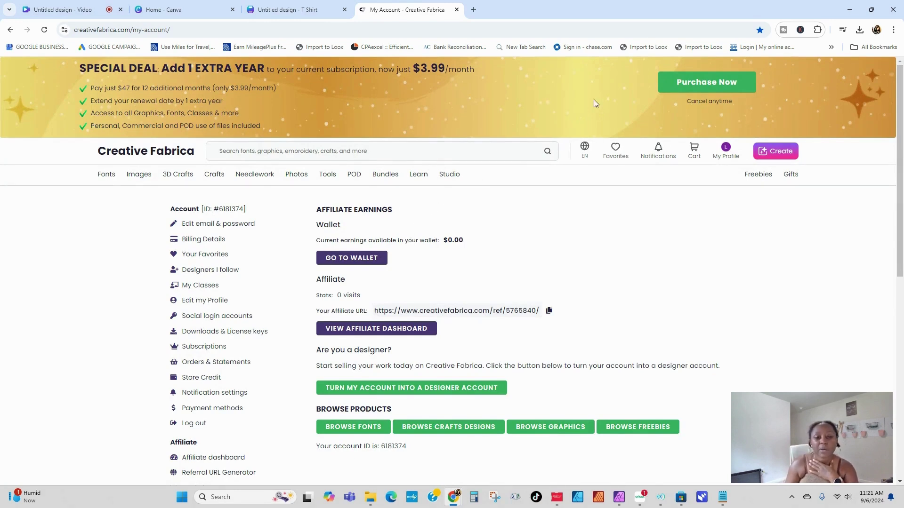
left_click(257, 153)
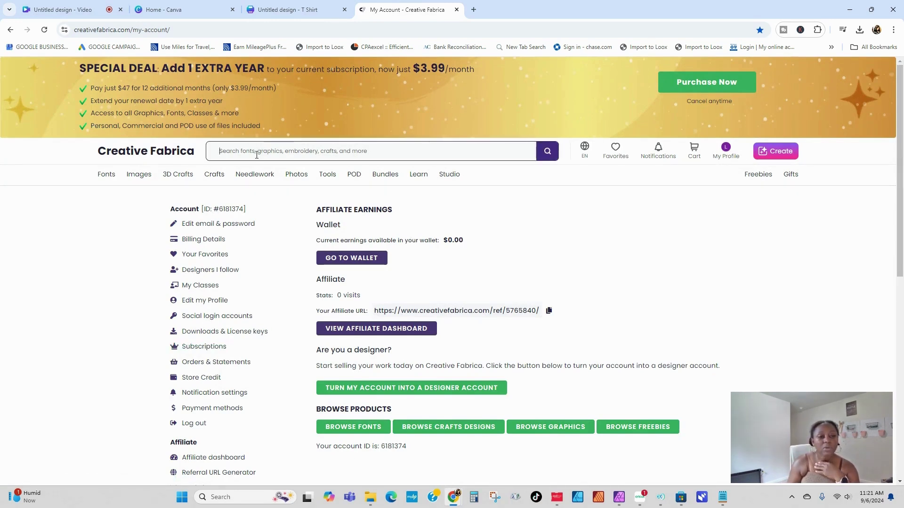
type("MERM")
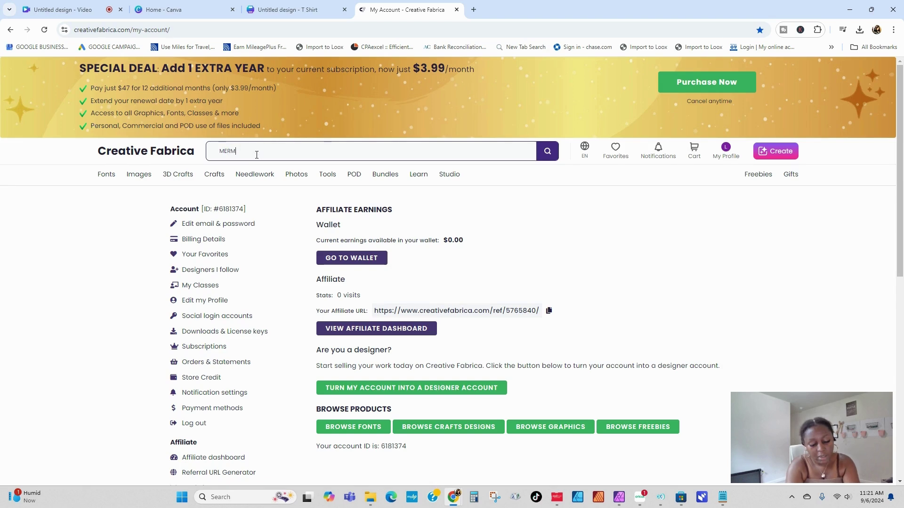
type("AID")
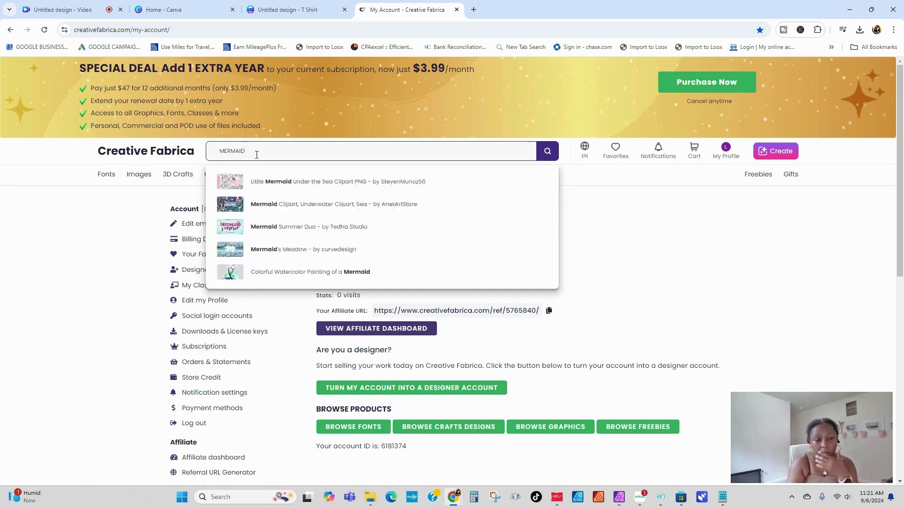
key("Return")
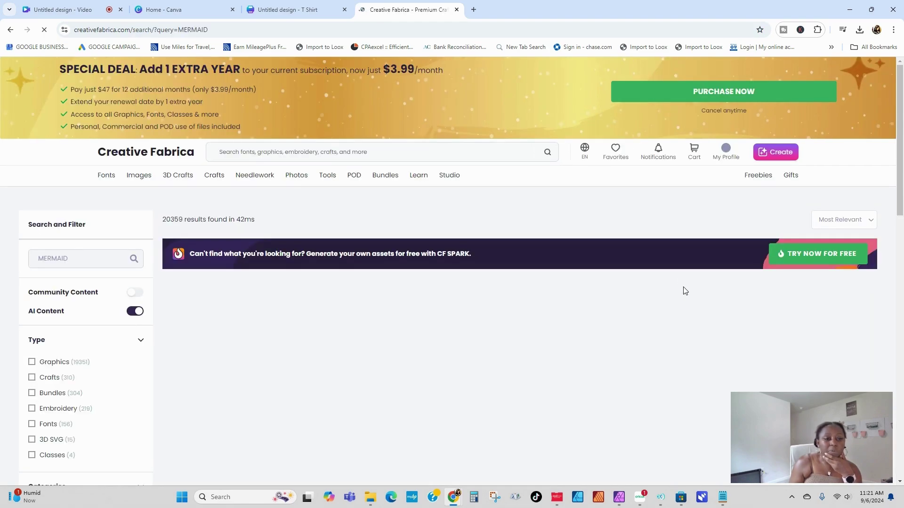
Step: Browse the mermaid search results and open the "Crochet Fairy Mermaid, Black Mermaid Png" listing
scroll(448, 298, "down", 2)
scroll(449, 298, "down", 12)
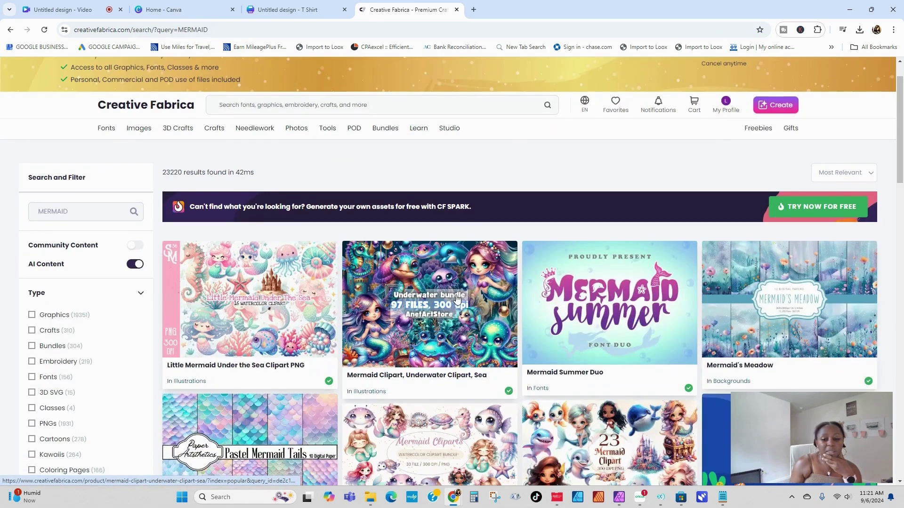
scroll(613, 347, "down", 2)
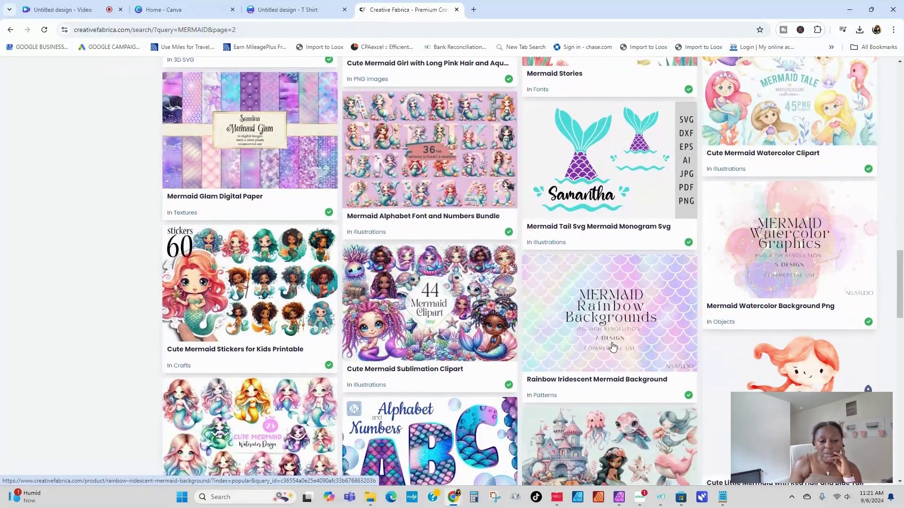
scroll(613, 348, "down", 2)
scroll(612, 348, "down", 1)
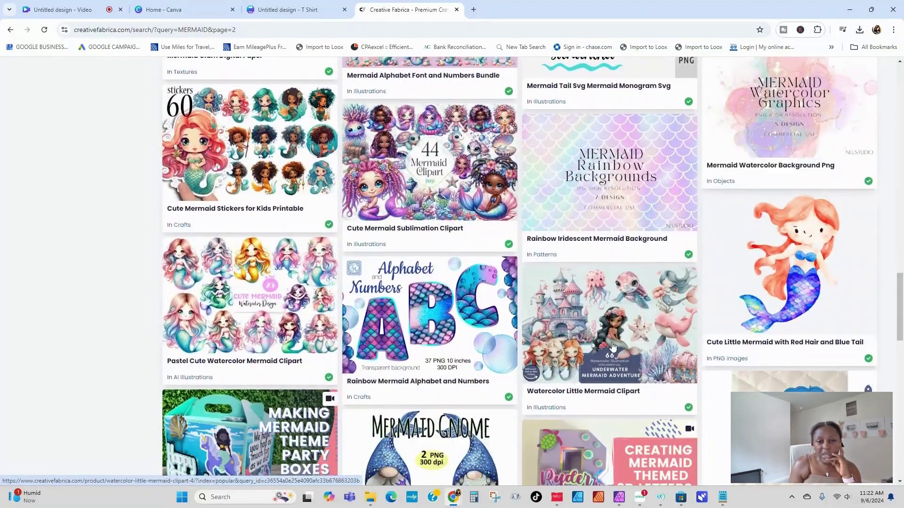
scroll(612, 347, "down", 10)
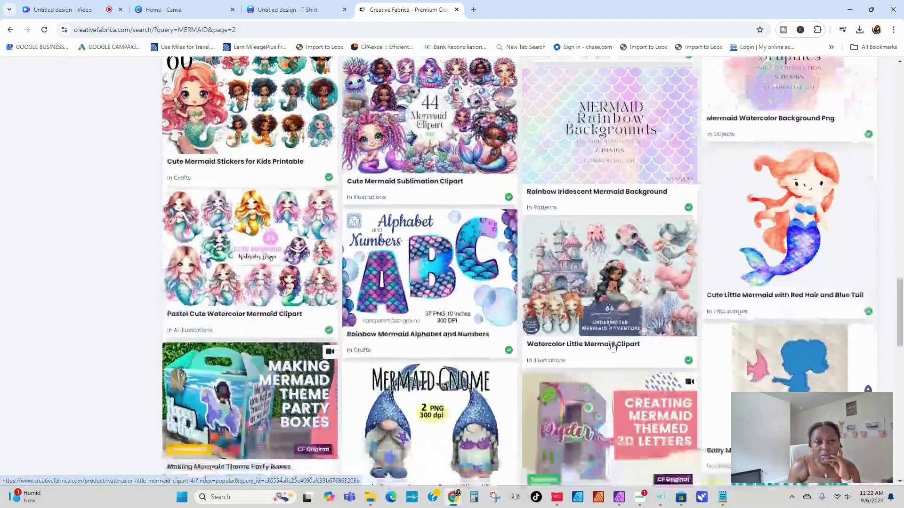
scroll(537, 292, "down", 4)
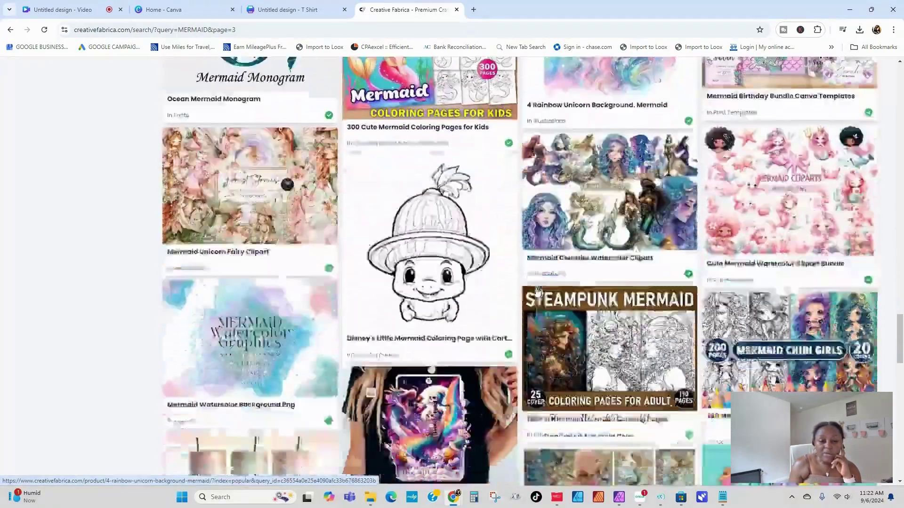
scroll(536, 292, "down", 2)
scroll(537, 292, "down", 7)
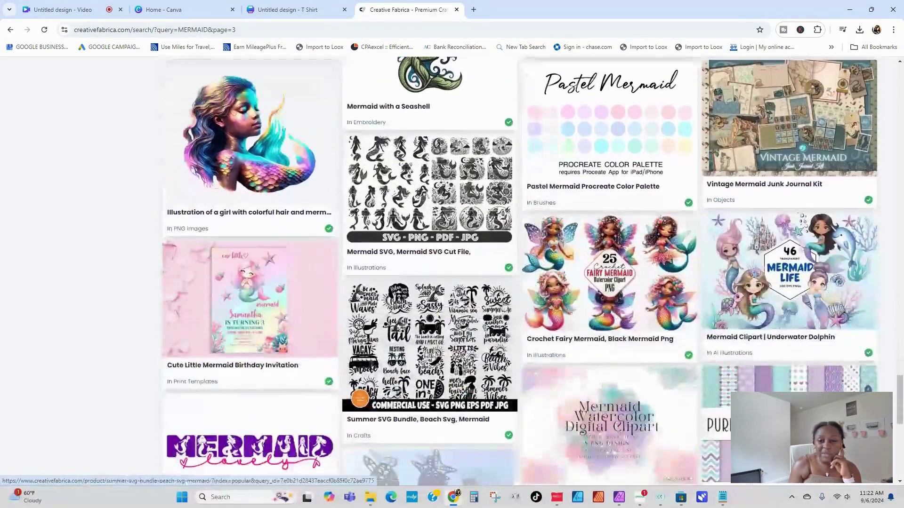
scroll(713, 338, "down", 2)
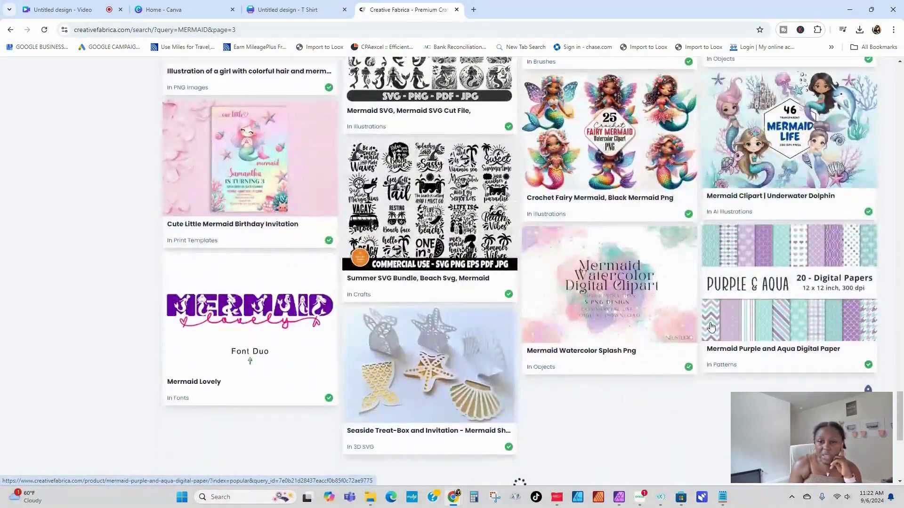
scroll(600, 145, "down", 5)
scroll(584, 184, "up", 4)
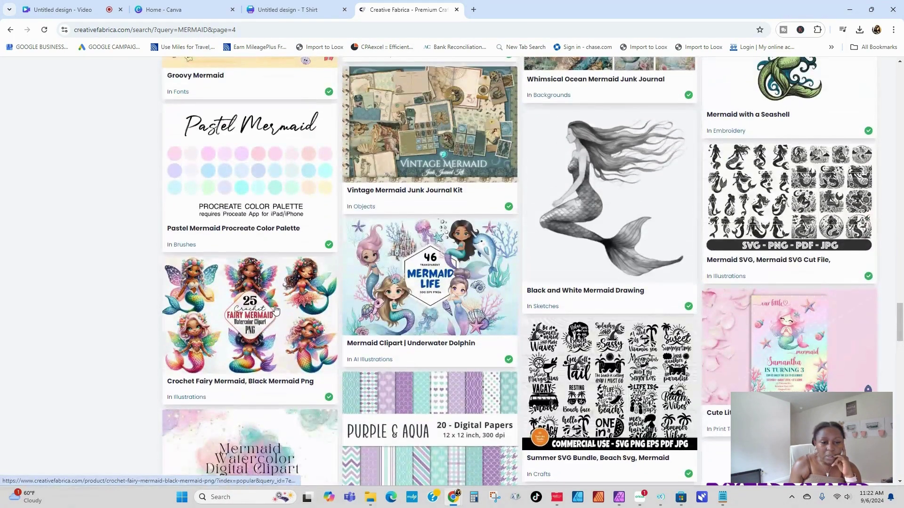
left_click(276, 311)
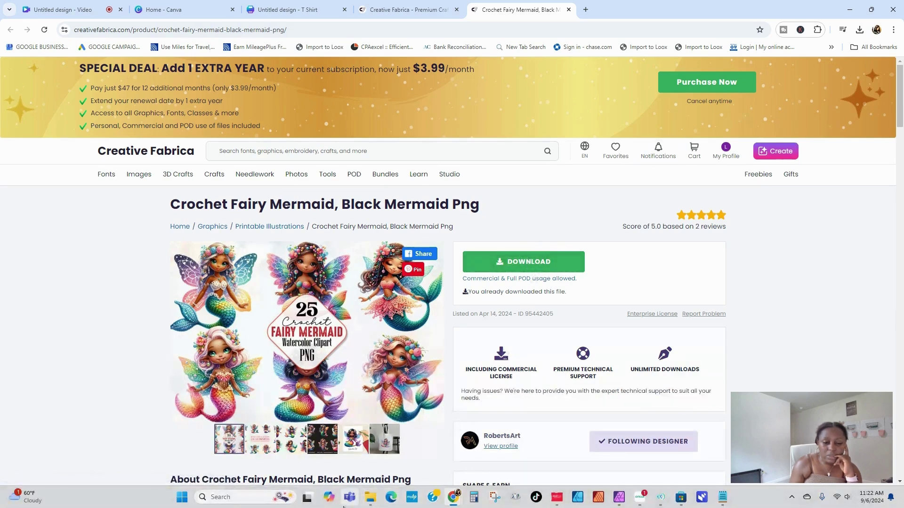
Step: Switch to the MERMAID folder in File Explorer and open the PNG-25 image for viewing
mouse_move(370, 497)
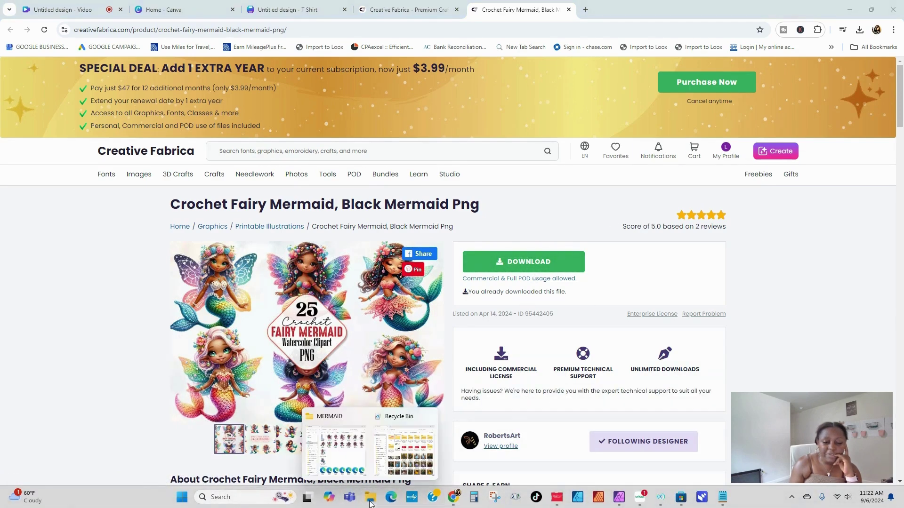
left_click(333, 452)
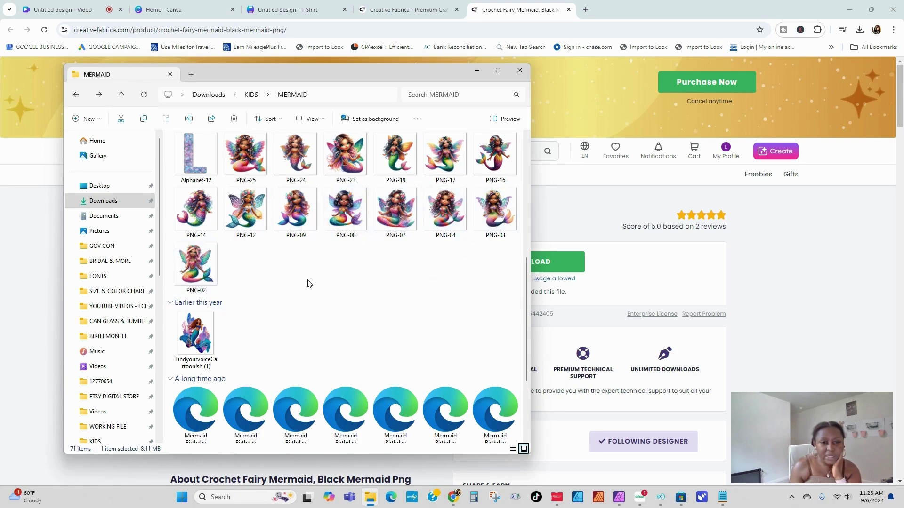
double_click(261, 157)
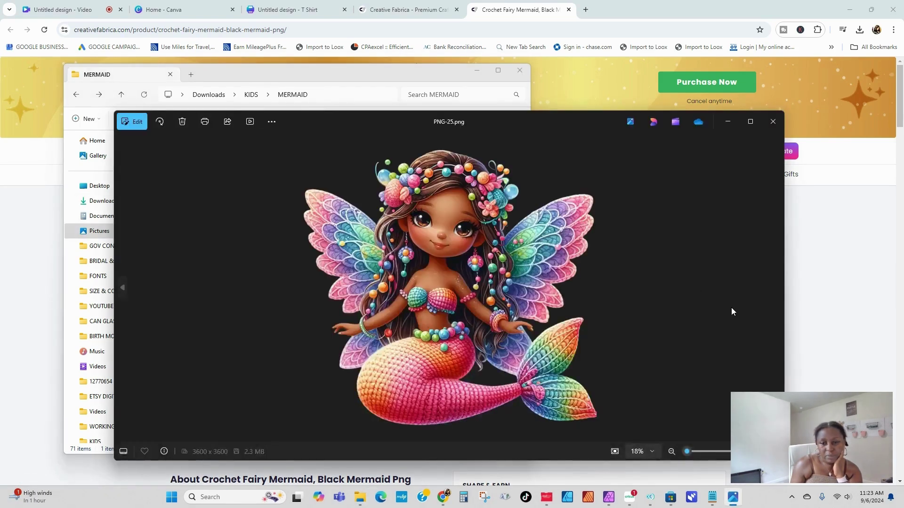
Step: Look through the mermaid clipart images one by one, from PNG-24 up to FindyourvoiceCartoonish (1)
left_click(775, 288)
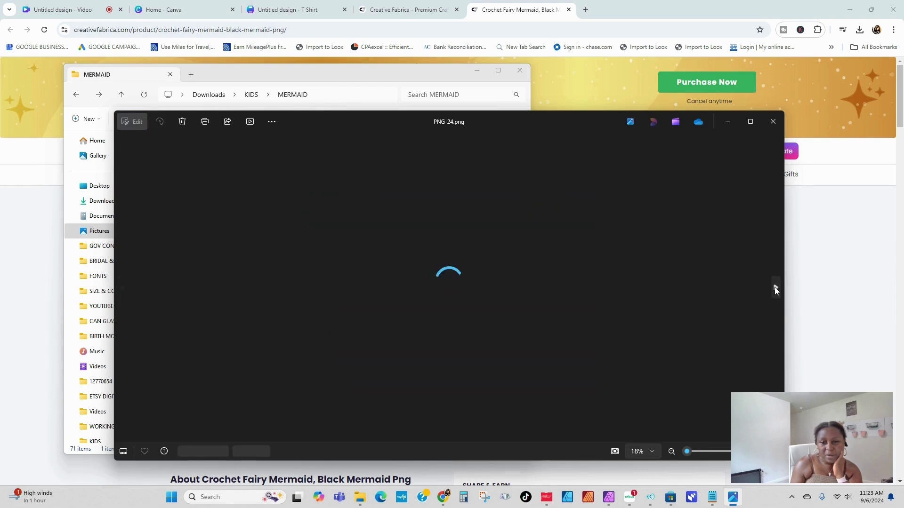
left_click(775, 288)
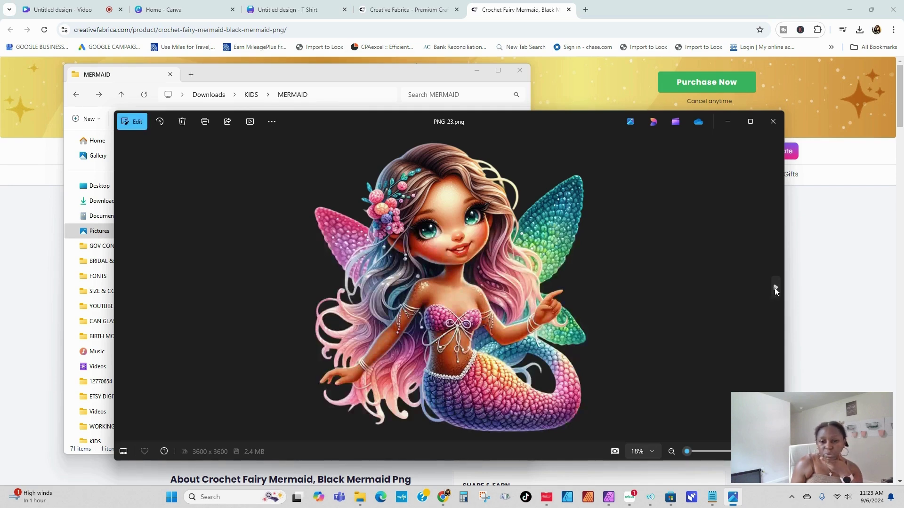
left_click(776, 288)
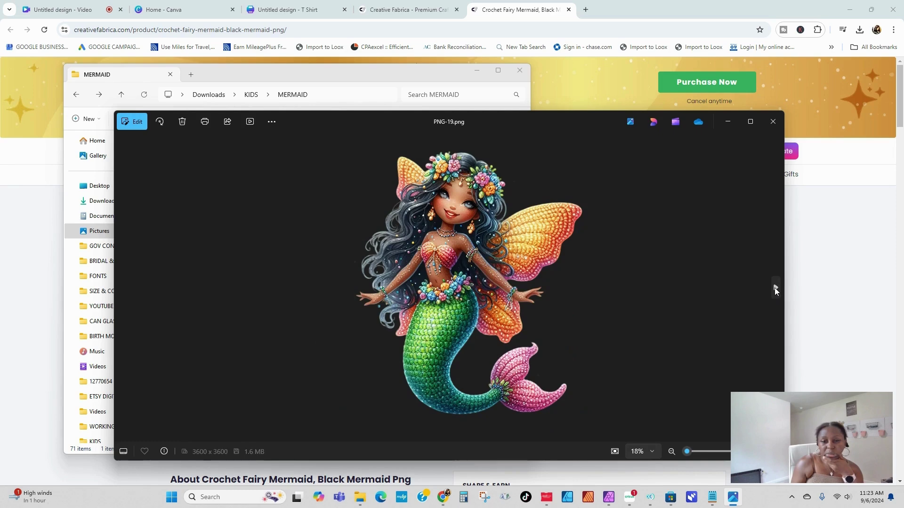
left_click(776, 288)
left_click(776, 288)
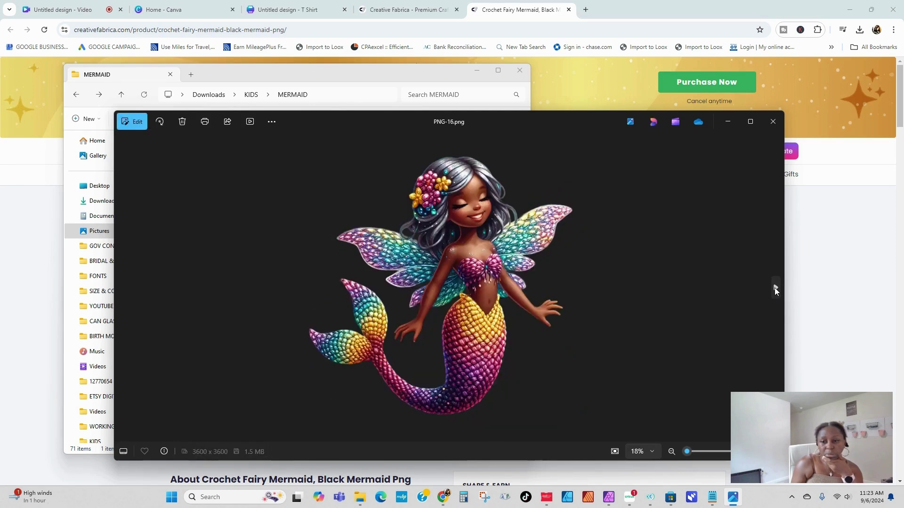
left_click(776, 288)
left_click(775, 287)
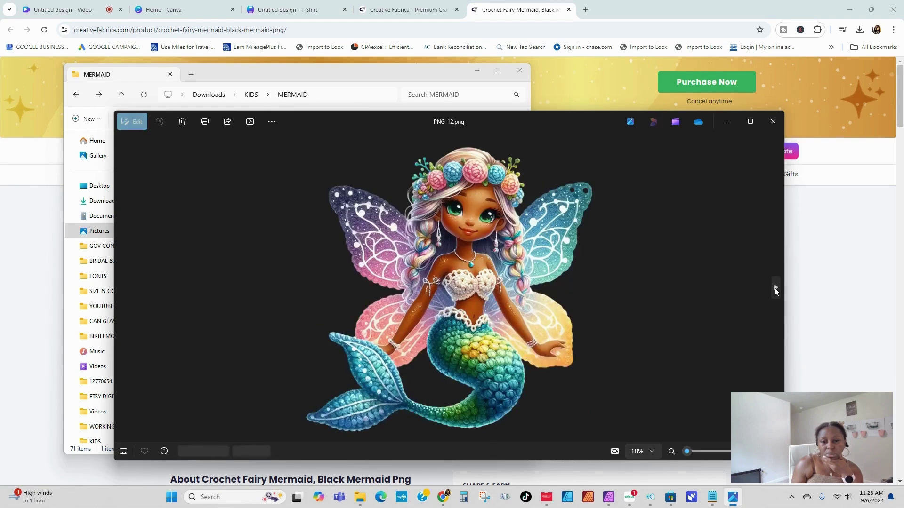
left_click(776, 287)
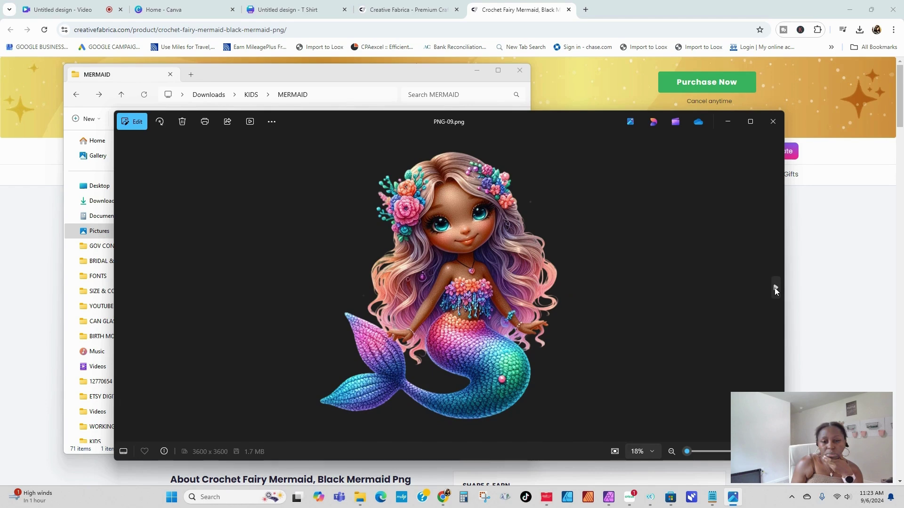
left_click(776, 288)
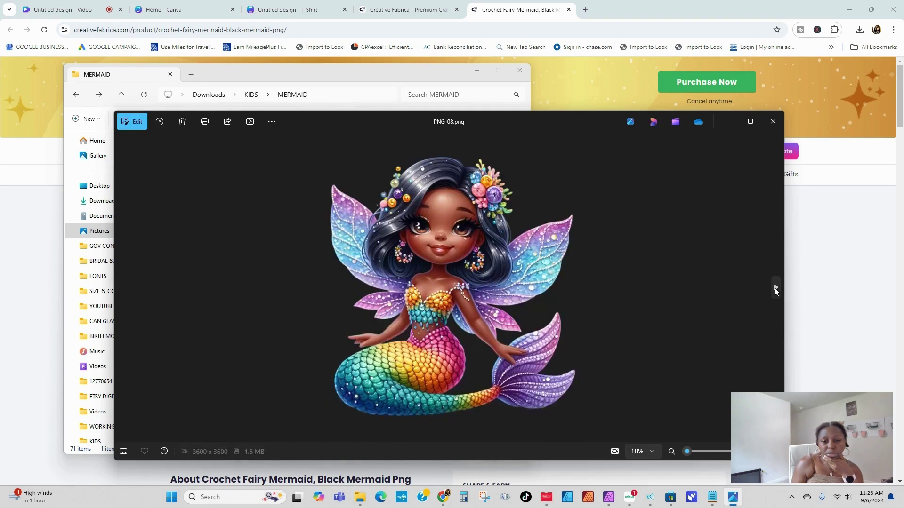
left_click(775, 288)
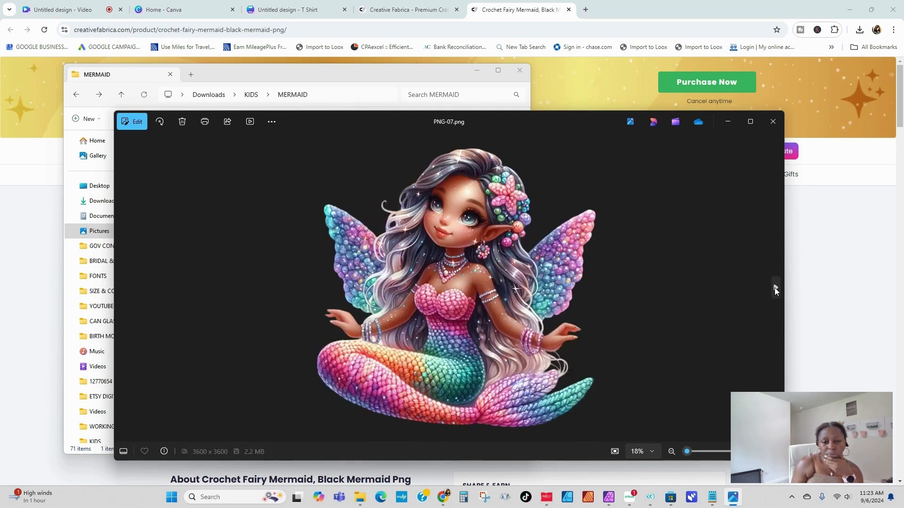
left_click(775, 287)
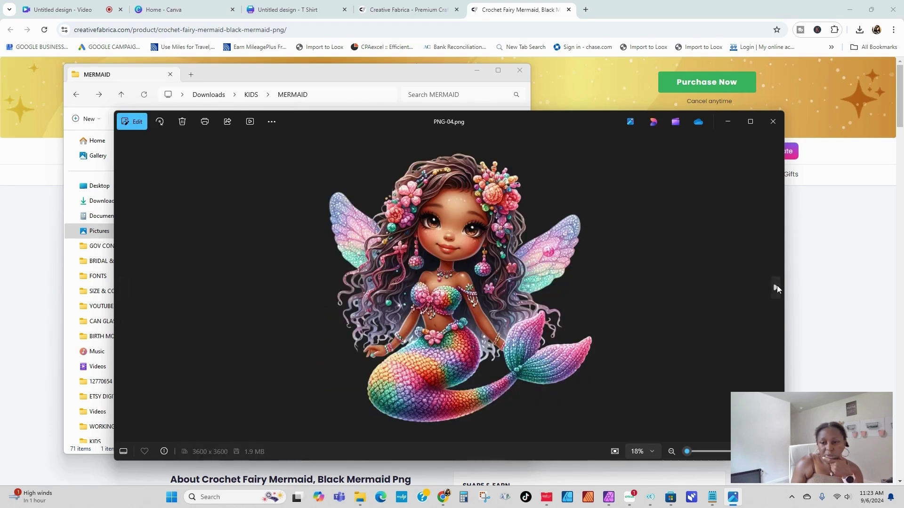
left_click(776, 288)
left_click(776, 288)
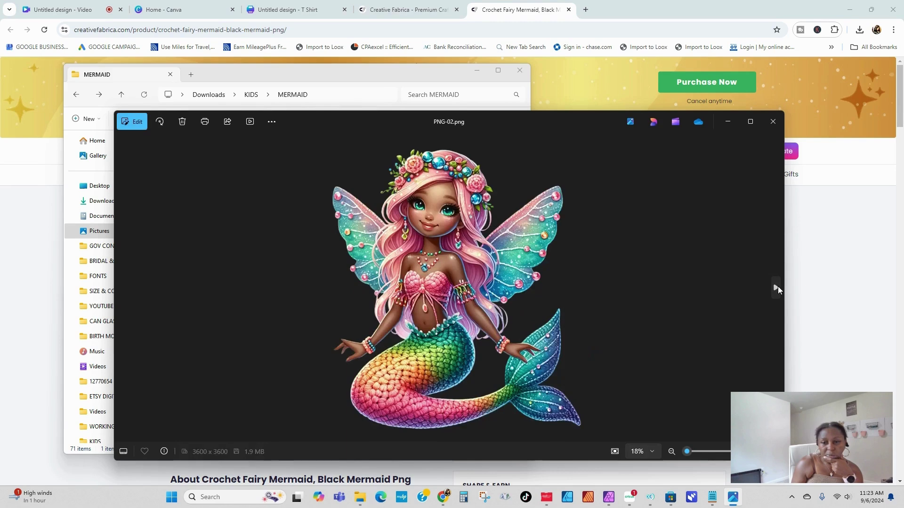
left_click(776, 288)
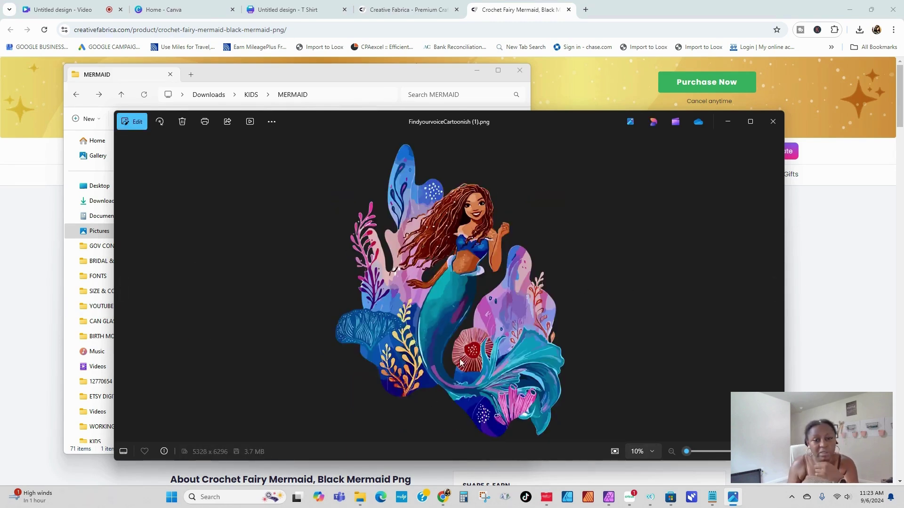
Step: Go back through the previous mermaid images to PNG-04
left_click(123, 291)
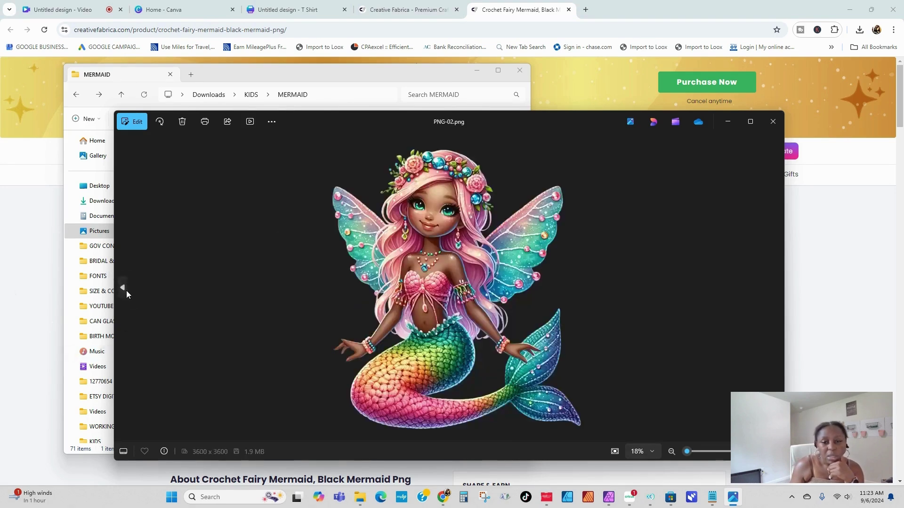
left_click(121, 291)
left_click(121, 292)
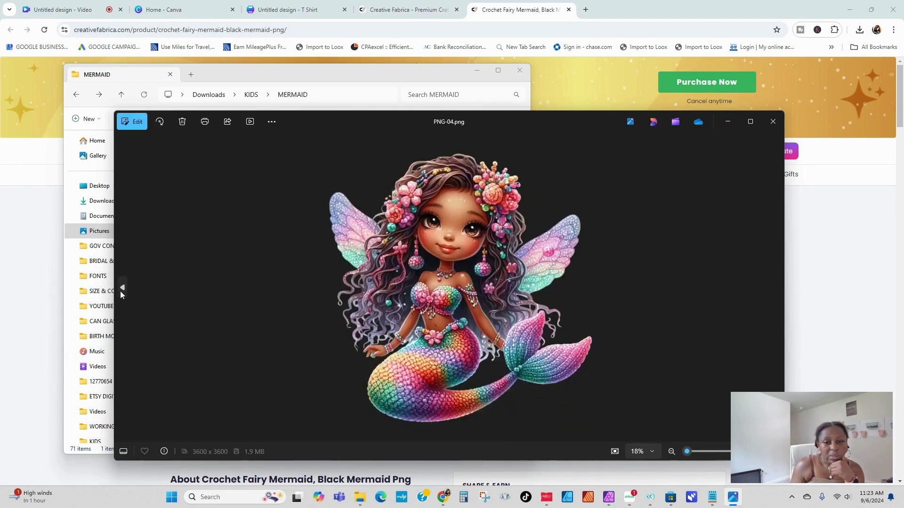
Step: Go back one more image to PNG-07, then reopen PNG-07 from the MERMAID folder for a closer look and close it
left_click(121, 291)
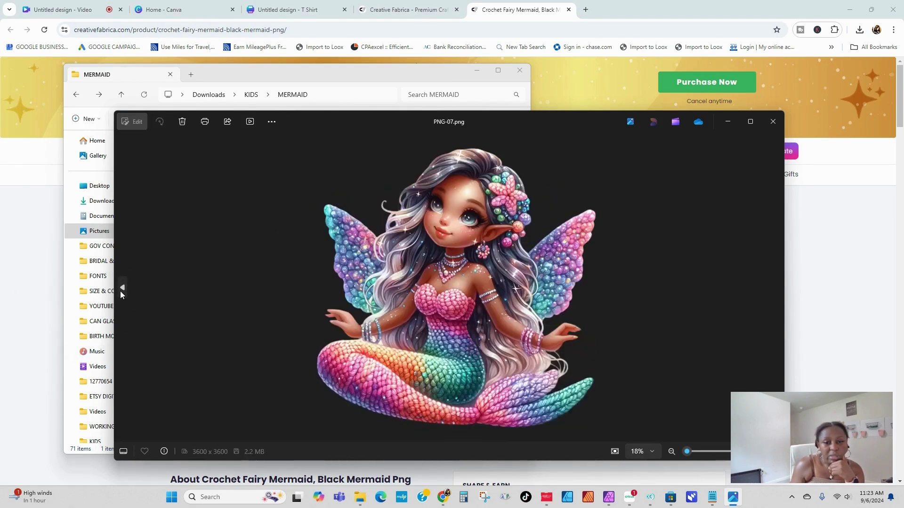
left_click(773, 122)
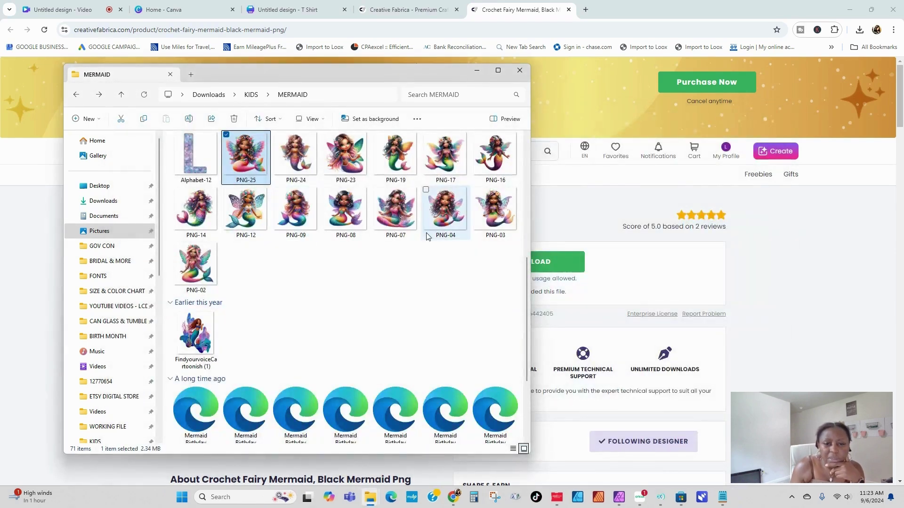
double_click(397, 217)
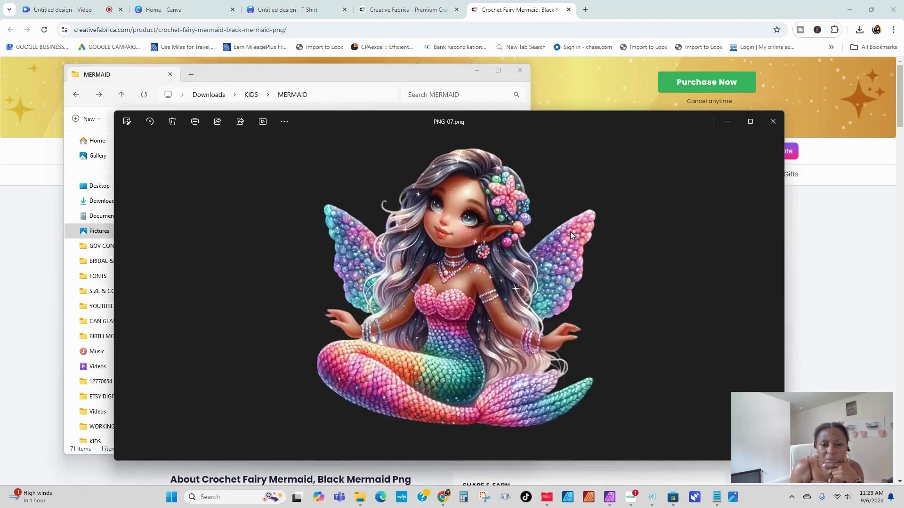
left_click(773, 122)
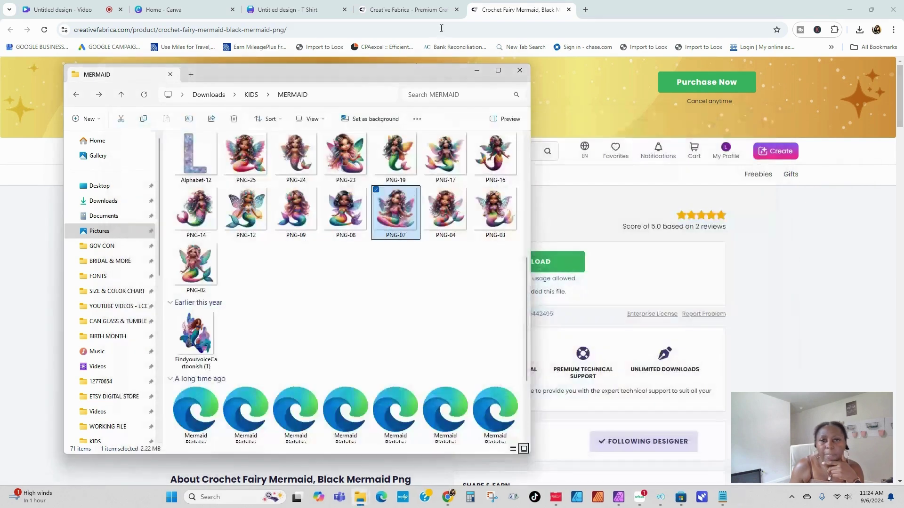
Step: Switch to the T Shirt design in Canva, add PNG-07 from the MERMAID folder to the page, and shift it slightly up and right
left_click_drag(265, 83, 559, 80)
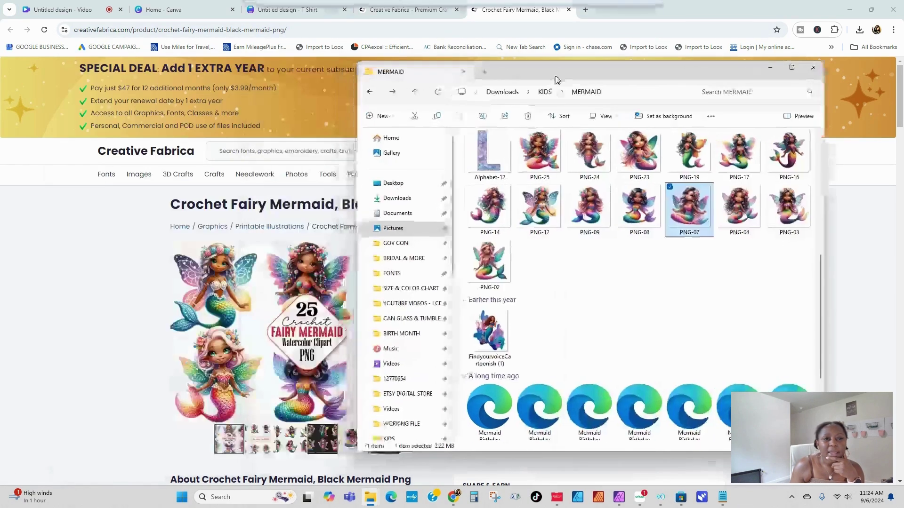
left_click(289, 14)
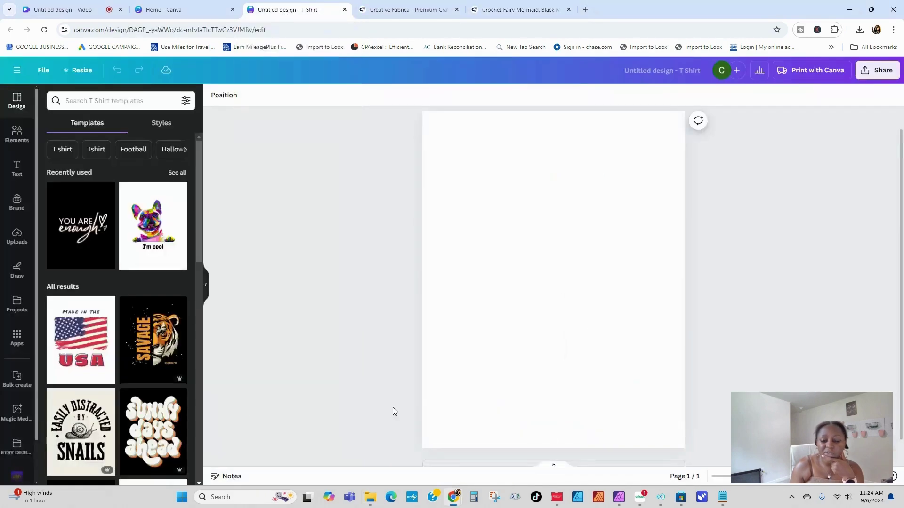
mouse_move(371, 497)
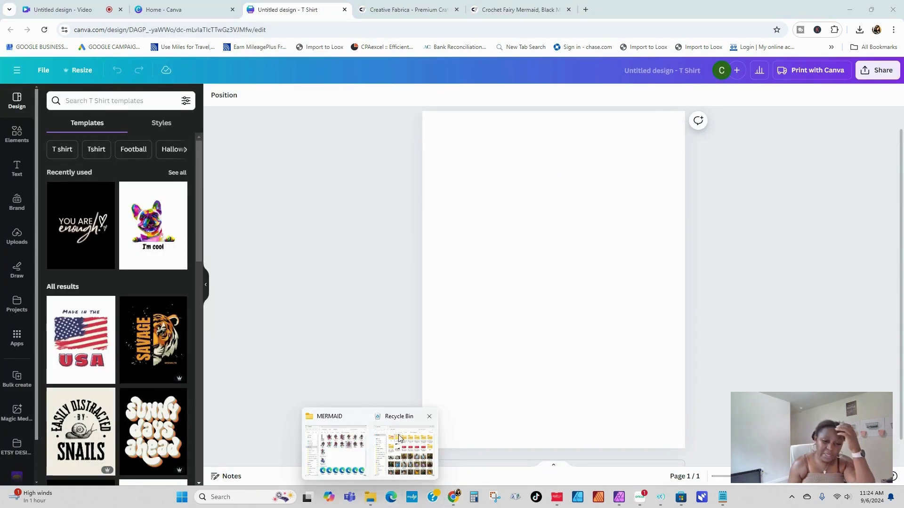
left_click(342, 453)
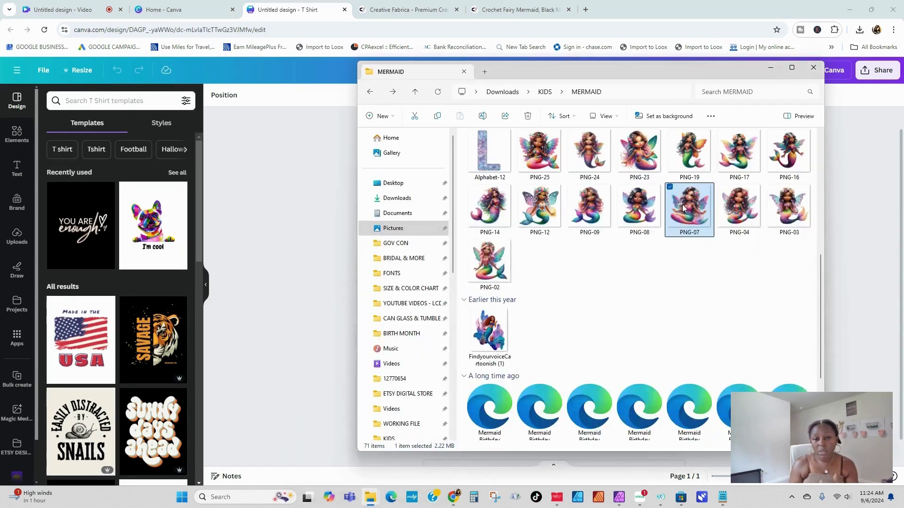
left_click_drag(683, 207, 168, 298)
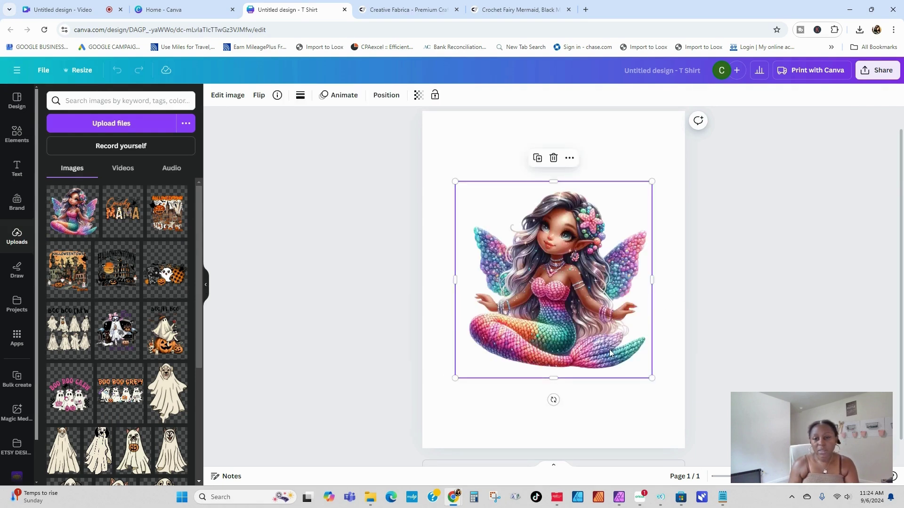
left_click_drag(570, 295, 588, 286)
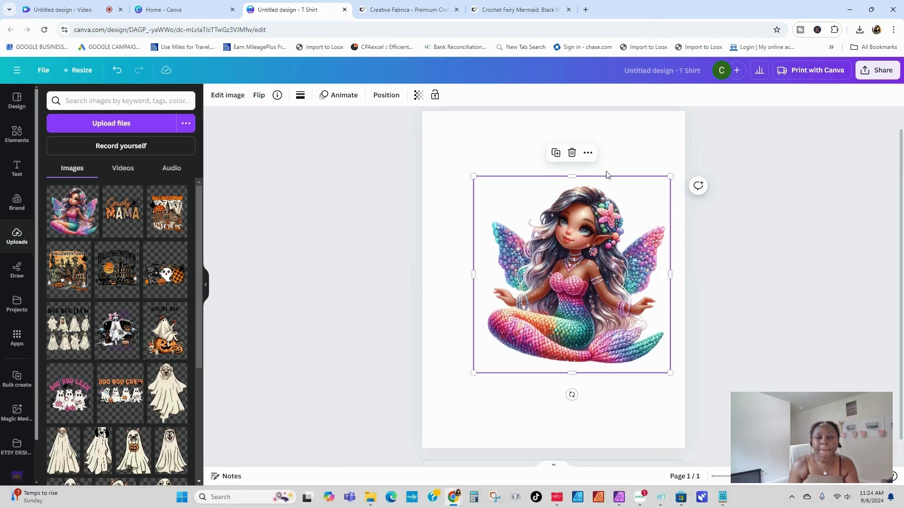
left_click(630, 150)
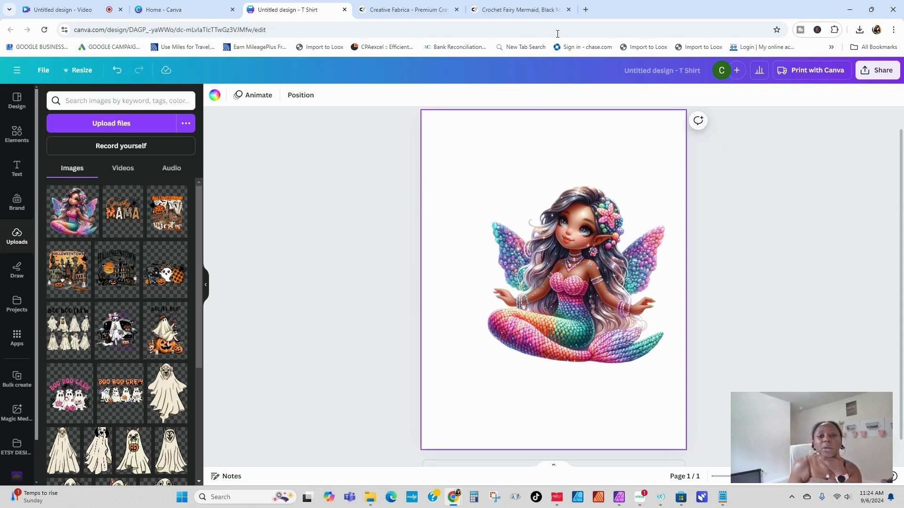
Step: Return to the Creative Fabrica mermaid results and change the search to MERMAID NUMBER
left_click(383, 10)
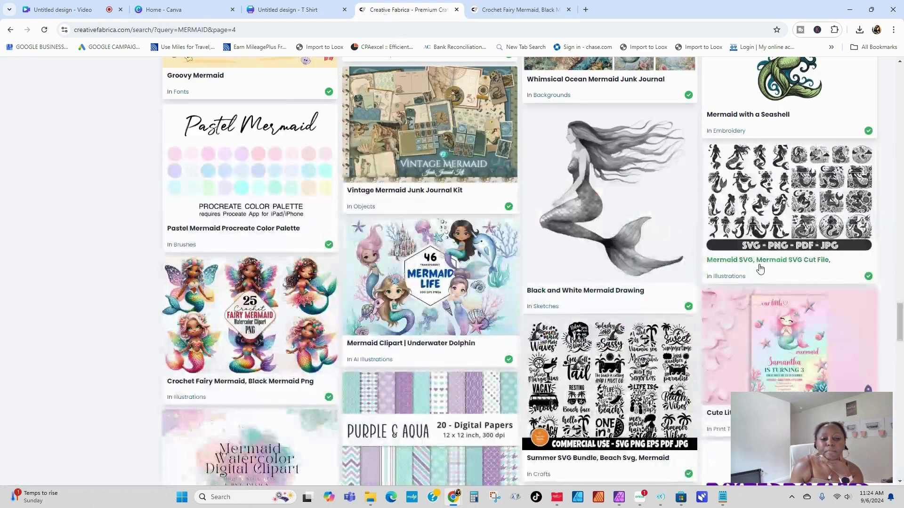
left_click_drag(900, 321, 853, 86)
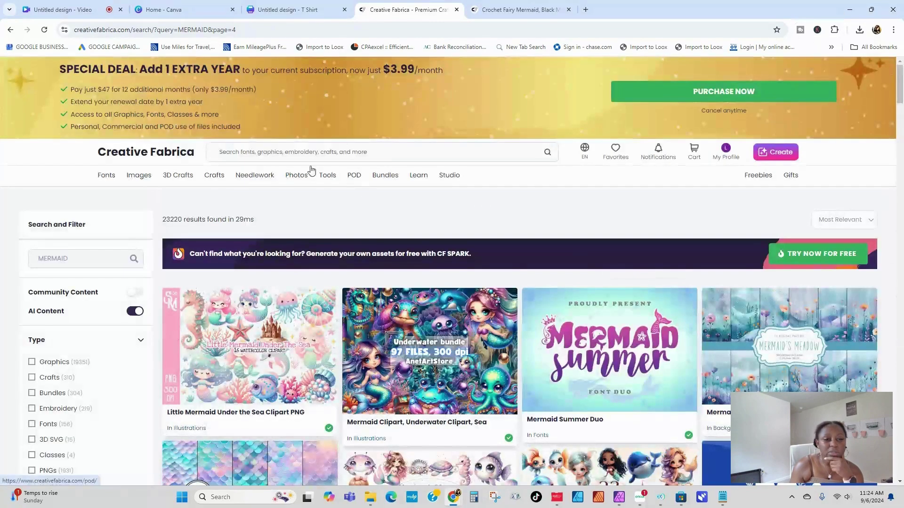
left_click(79, 262)
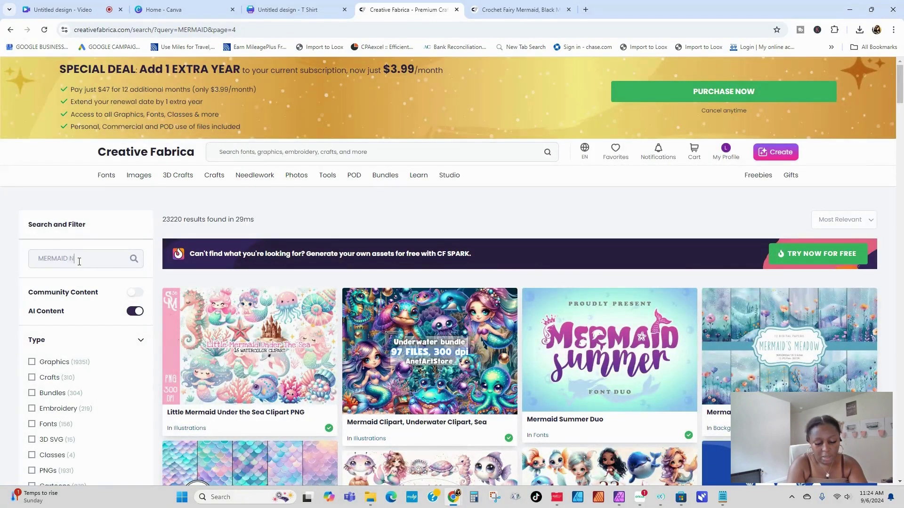
type("NUMBER")
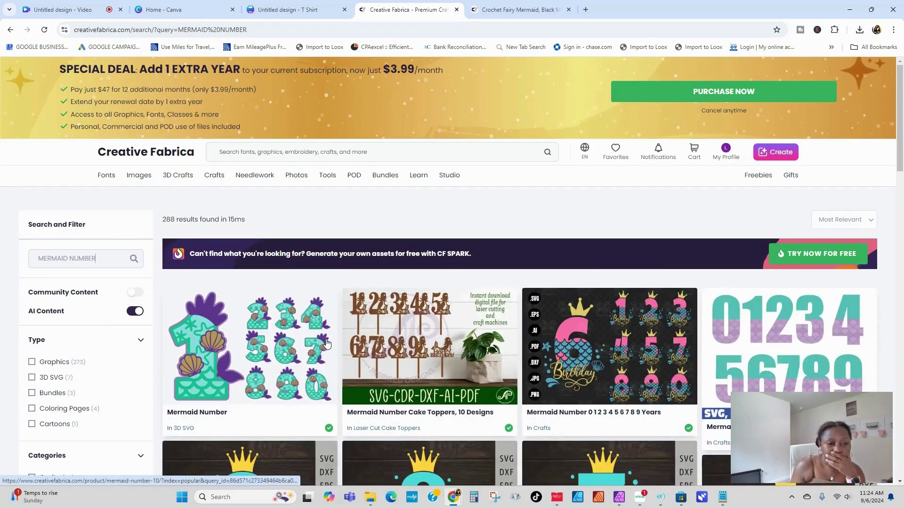
Step: Browse the MERMAID NUMBER results for a number or alphabet set that suits the mermaid image
scroll(539, 381, "down", 8)
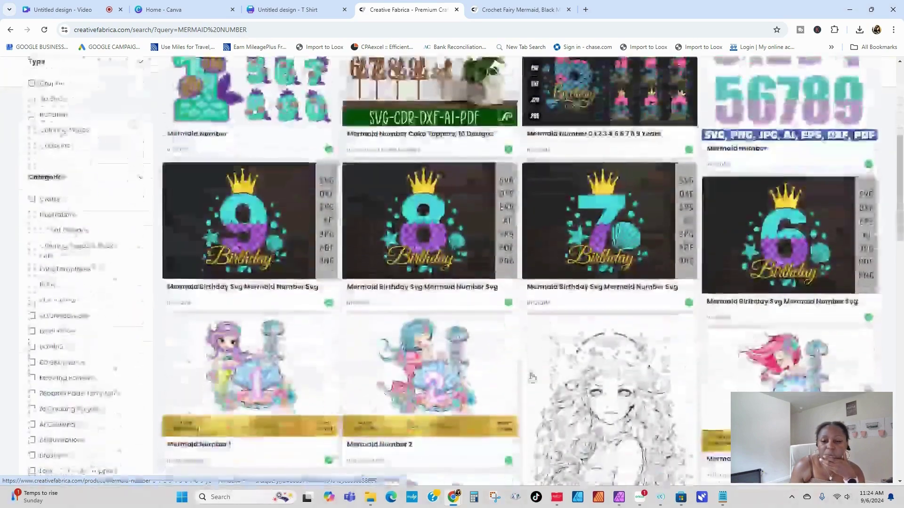
scroll(540, 382, "down", 15)
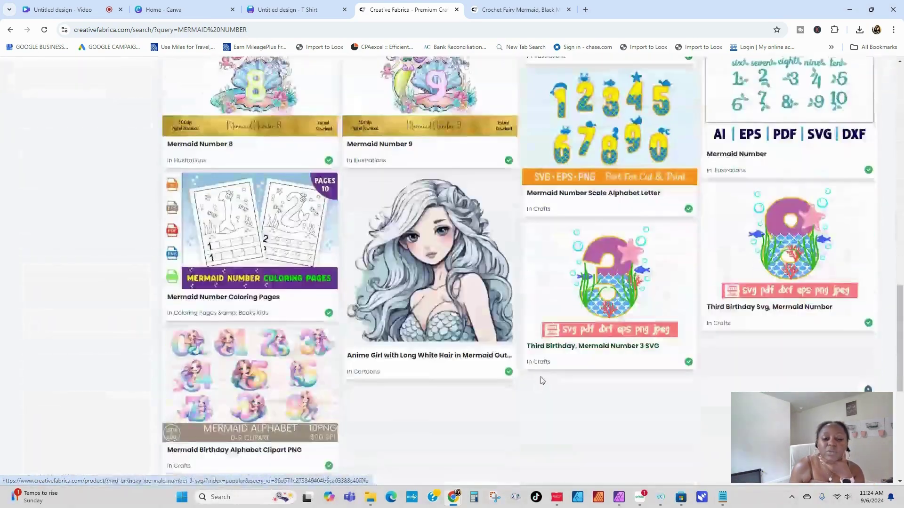
scroll(540, 365, "down", 4)
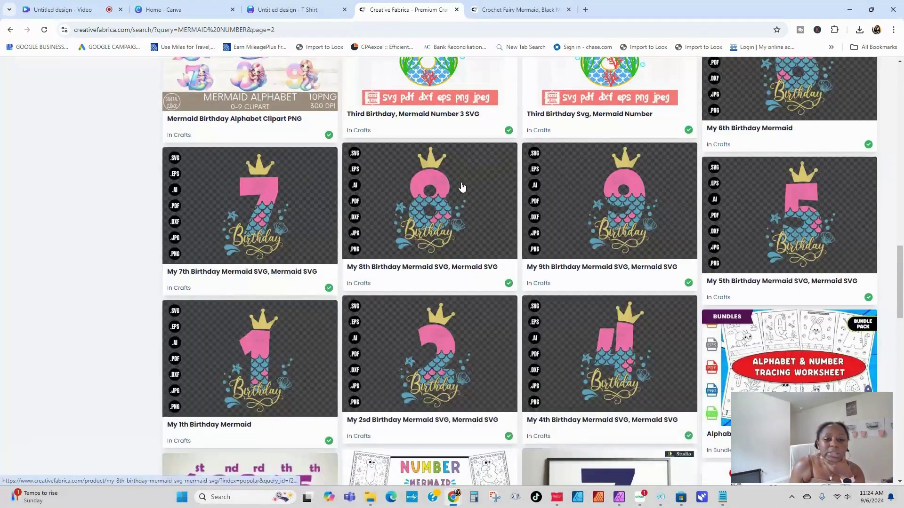
scroll(476, 210, "down", 3)
scroll(476, 210, "down", 11)
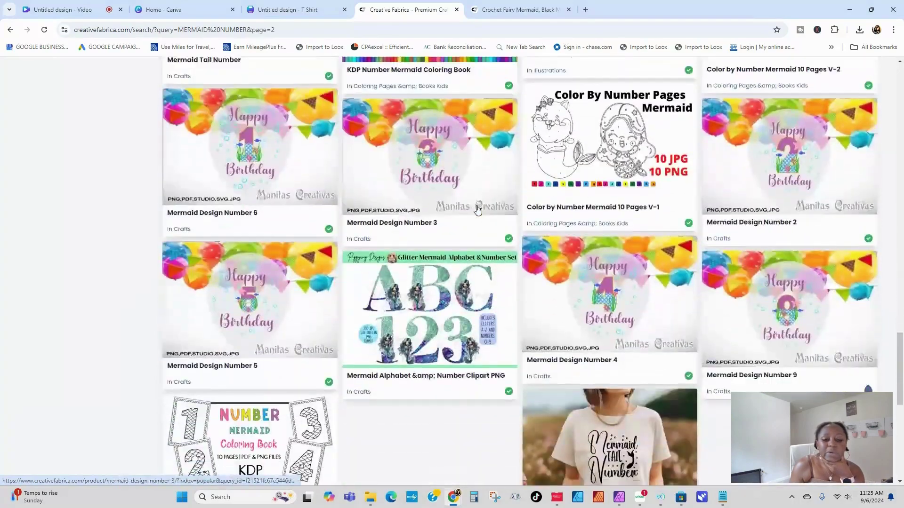
scroll(478, 209, "down", 3)
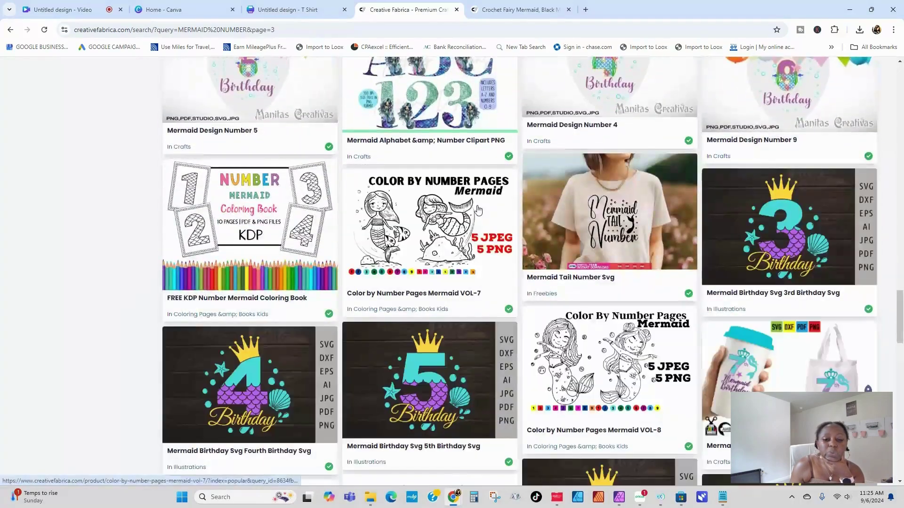
scroll(478, 209, "down", 13)
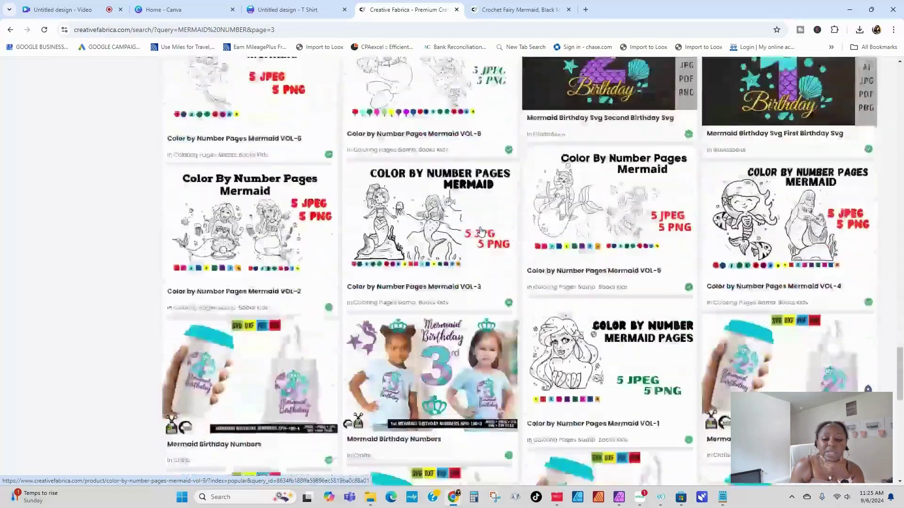
scroll(481, 229, "down", 8)
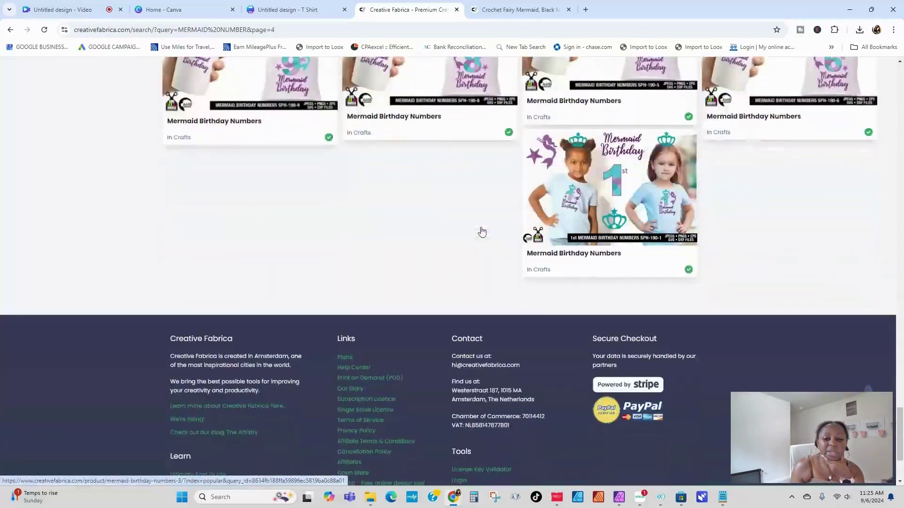
scroll(430, 209, "down", 20)
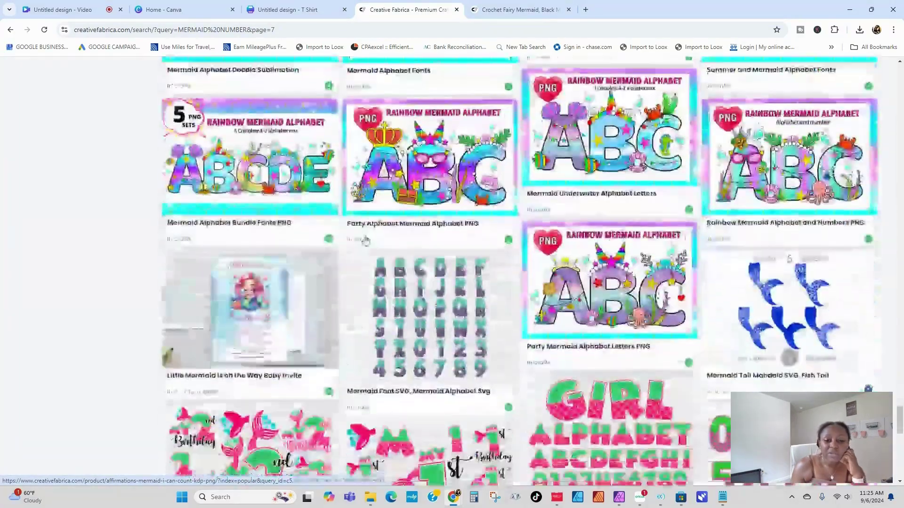
scroll(366, 240, "down", 7)
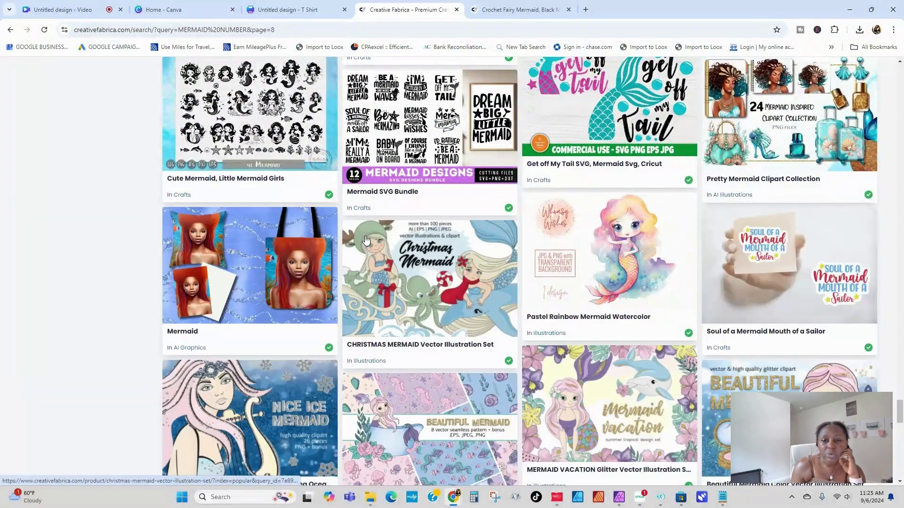
scroll(365, 240, "down", 11)
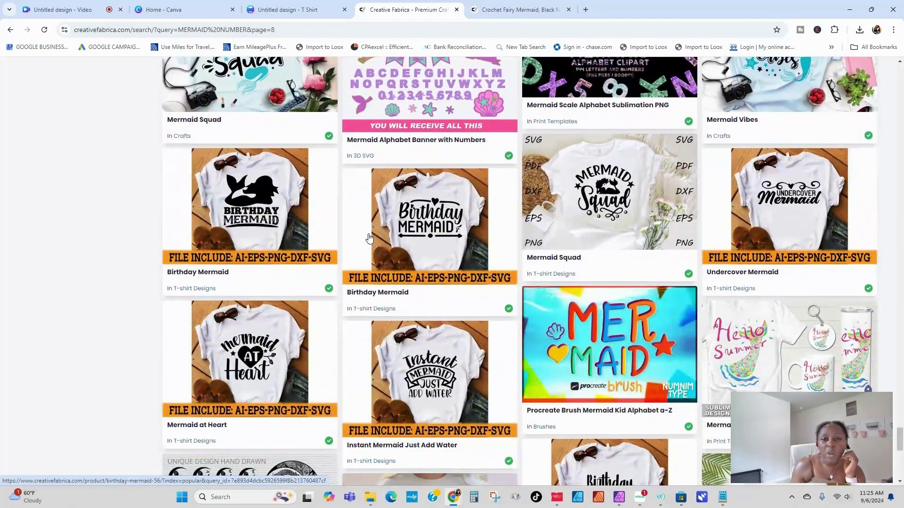
scroll(370, 237, "down", 4)
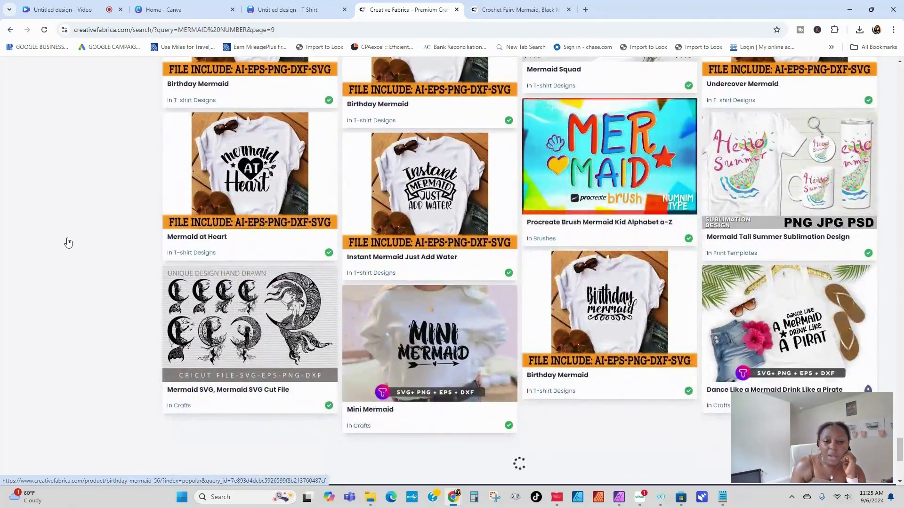
scroll(101, 236, "down", 1)
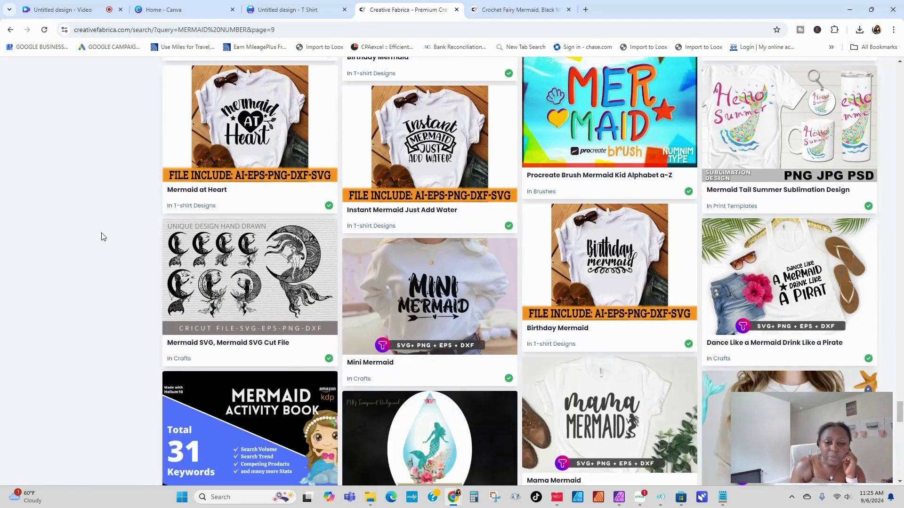
scroll(101, 236, "down", 7)
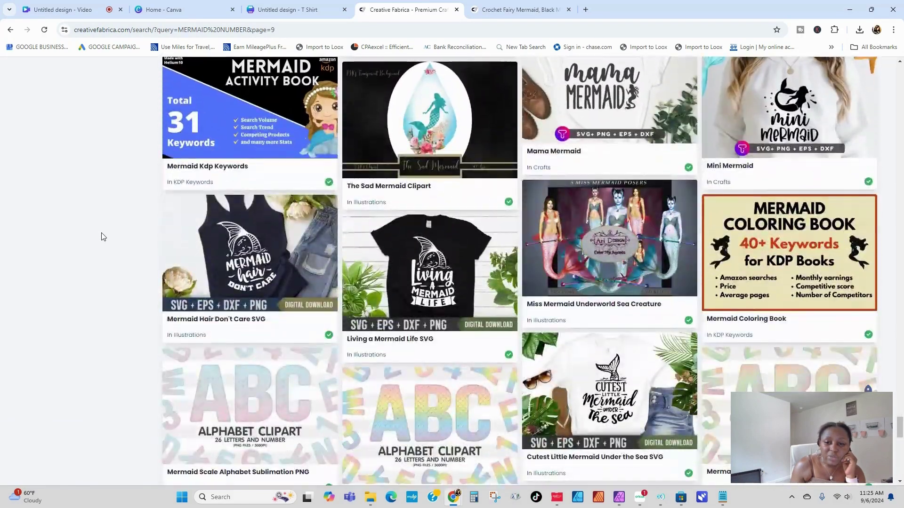
Step: Compare the colours of the Mermaid Scale Alphabet Sublimation PNG sets and open the blue and purple scale listing
scroll(104, 237, "down", 5)
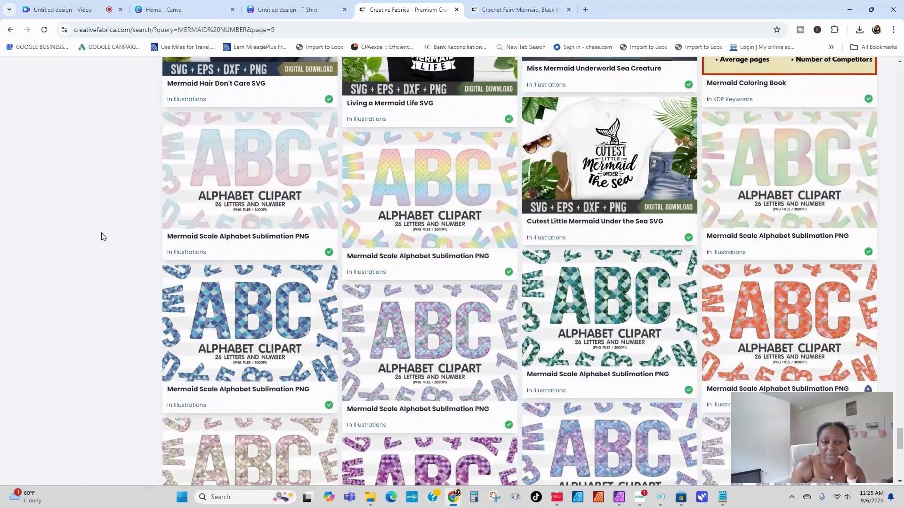
scroll(104, 237, "down", 3)
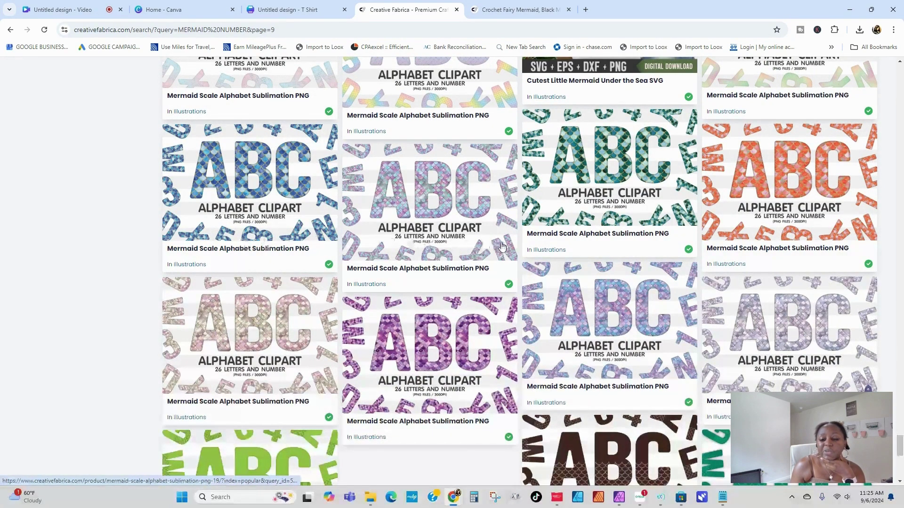
scroll(502, 245, "down", 3)
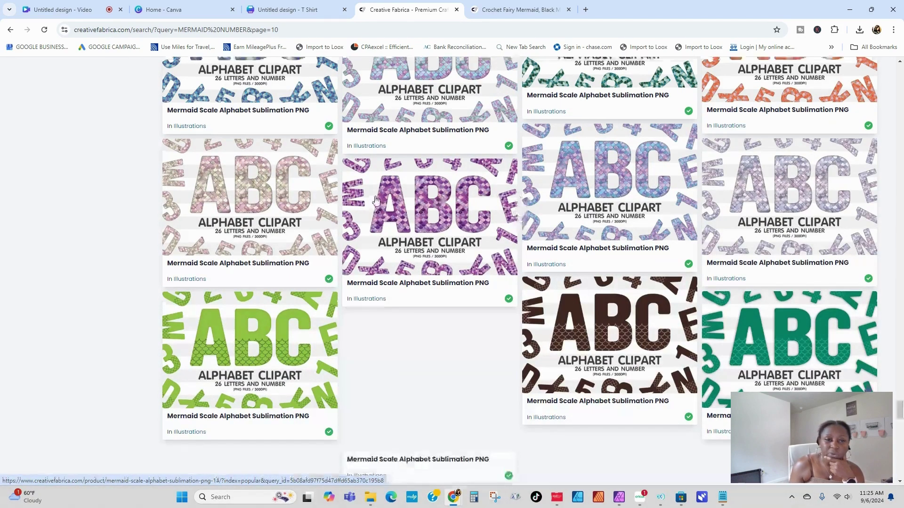
scroll(375, 200, "up", 3)
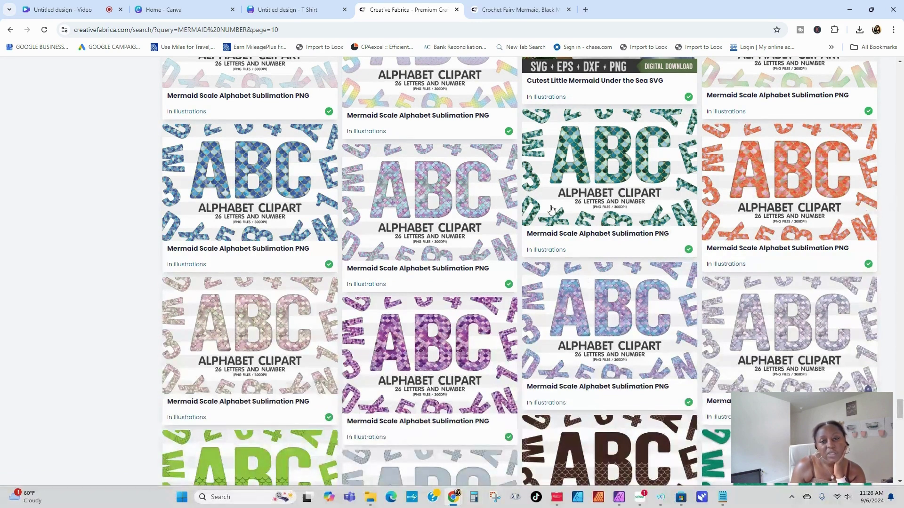
scroll(553, 209, "up", 2)
scroll(552, 209, "down", 1)
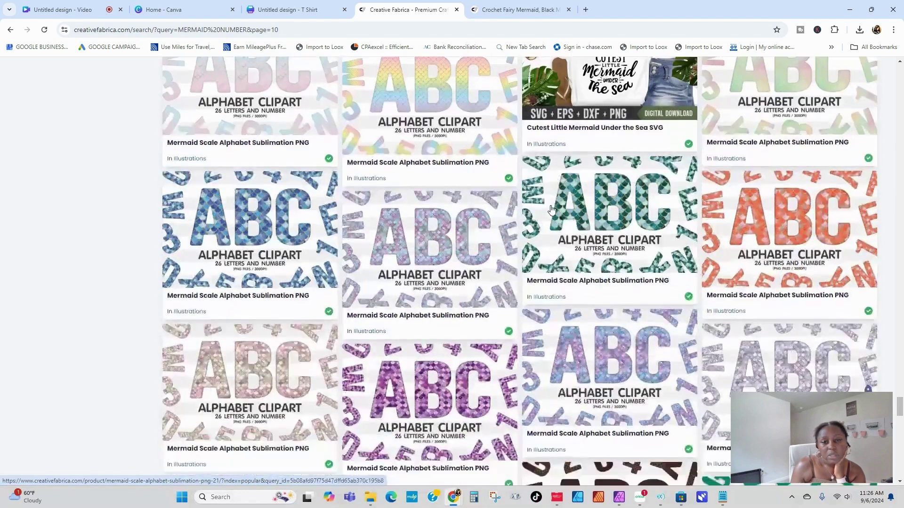
scroll(563, 214, "down", 1)
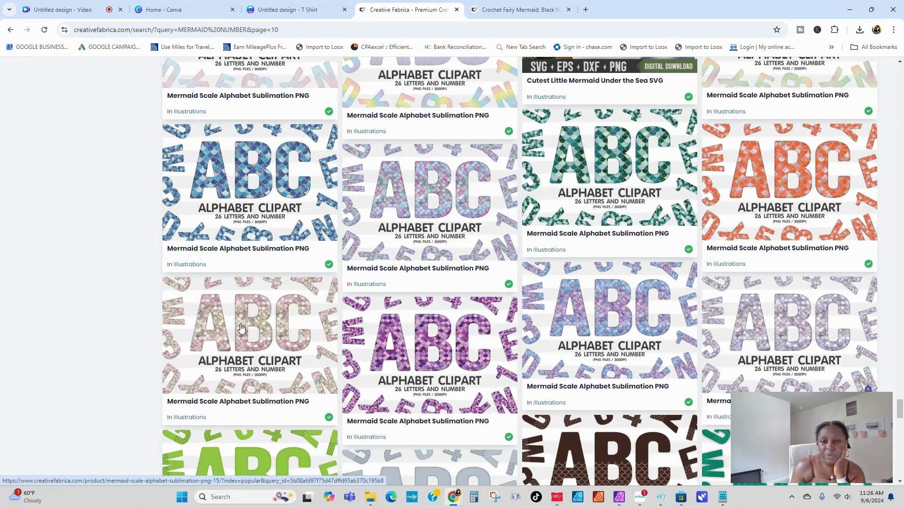
left_click(596, 313)
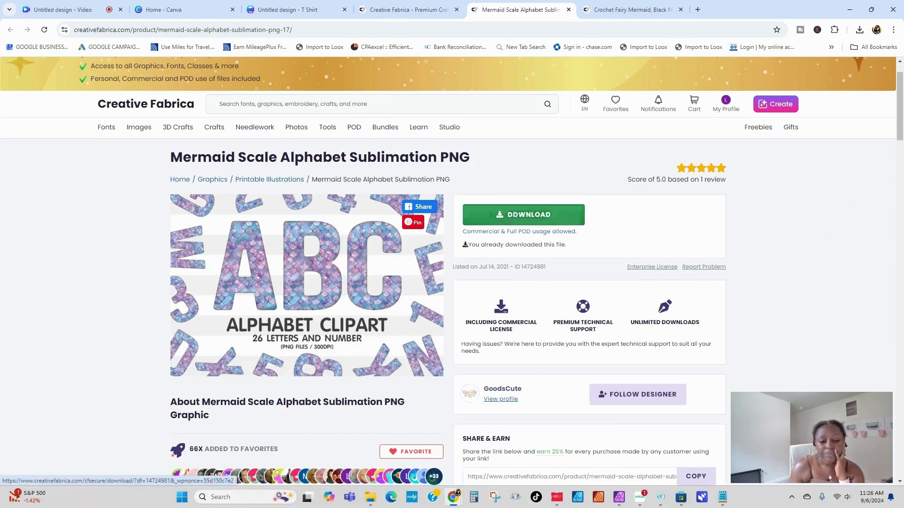
Step: Add the scale number 5 (Alphabet-32) from the MERMAID folder to the T Shirt design in Canva and delete the extra copy
mouse_move(371, 503)
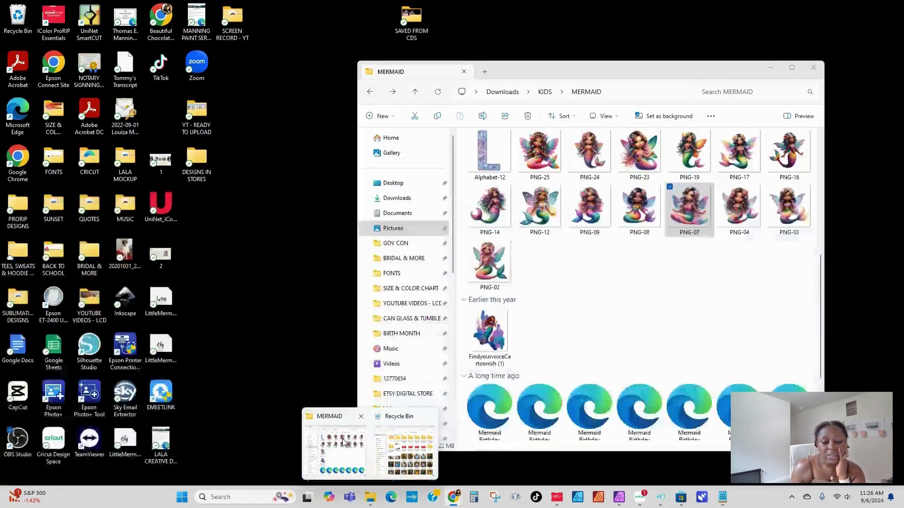
left_click(363, 476)
scroll(593, 277, "up", 3)
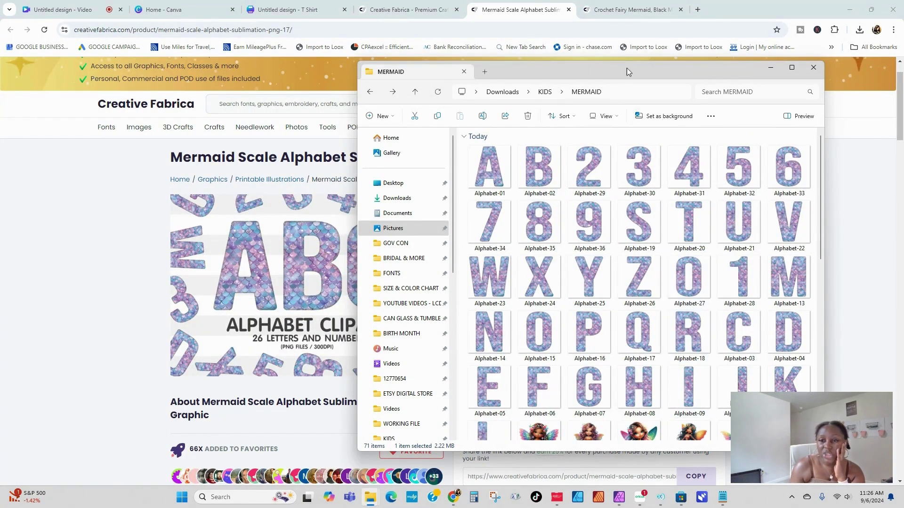
left_click_drag(626, 67, 378, 78)
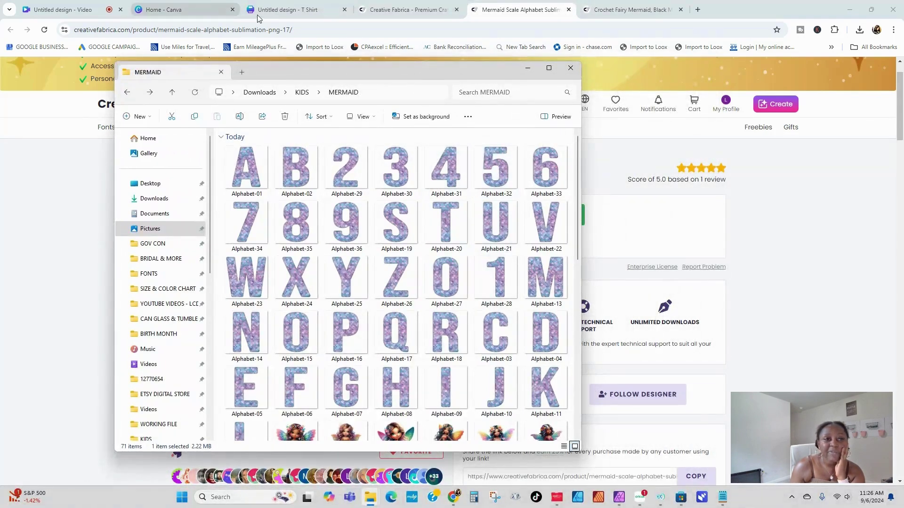
left_click(274, 12)
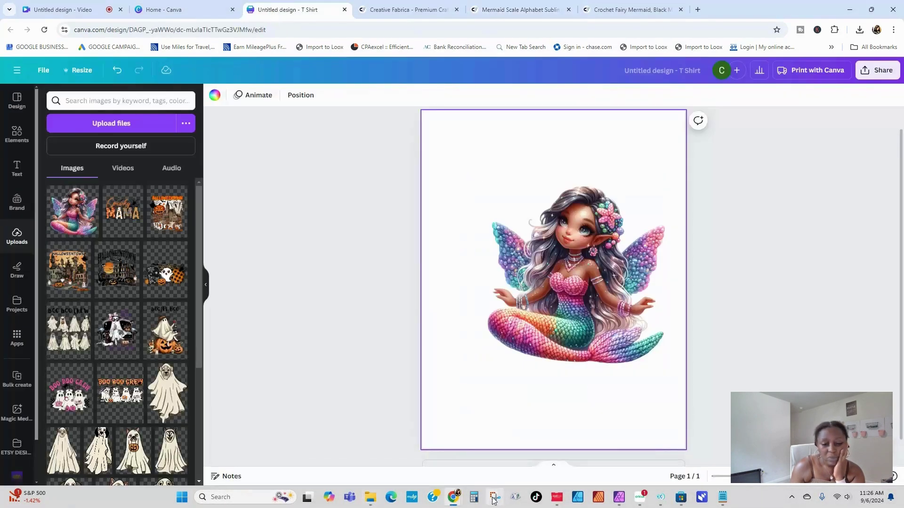
left_click(369, 500)
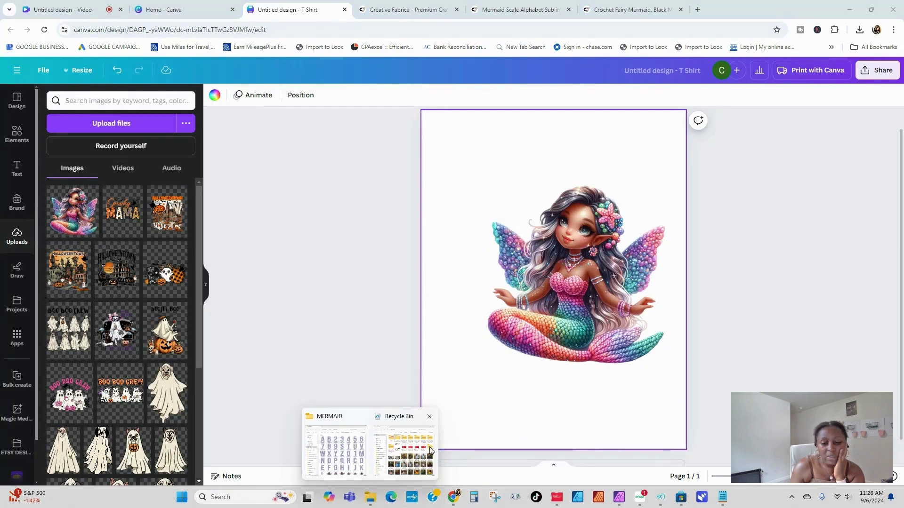
left_click(344, 445)
left_click_drag(503, 165, 590, 193)
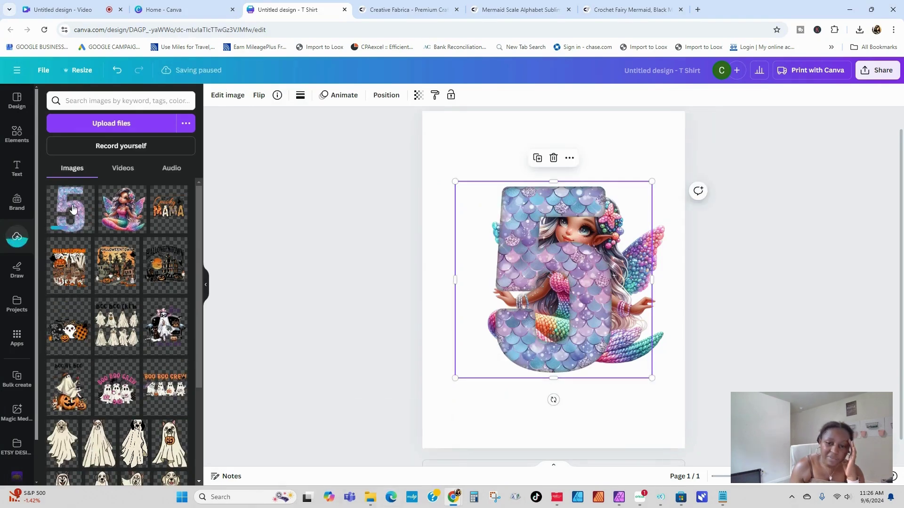
left_click(554, 157)
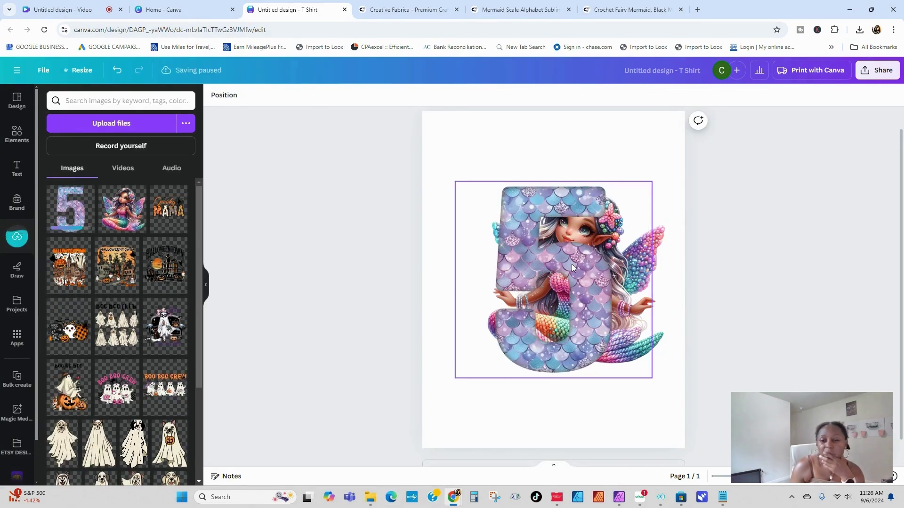
Step: Scale down the number 5, move it over the mermaid's left side, and enlarge it slightly towards the lower left
left_click(572, 268)
left_click_drag(652, 182, 597, 237)
left_click_drag(512, 298, 484, 271)
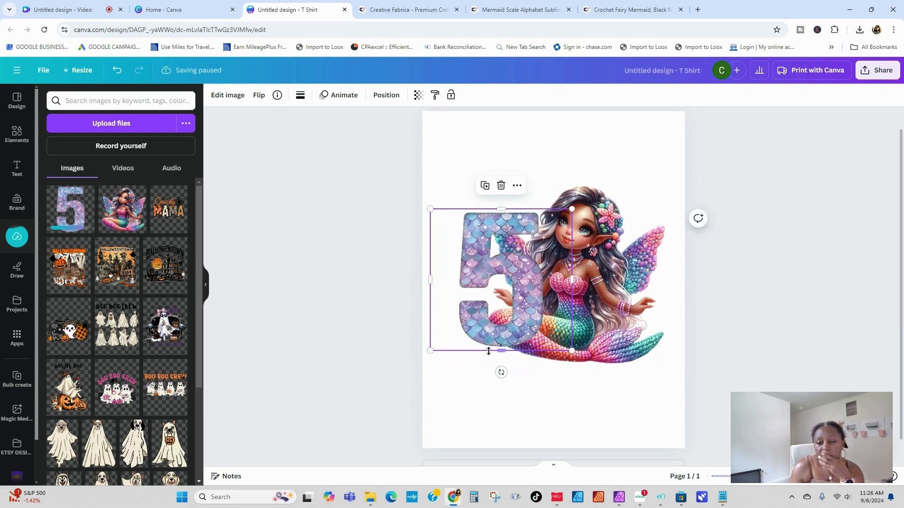
left_click_drag(430, 351, 413, 391)
Step: Enlarge the mermaid image proportionally to about 11.8 in wide, extending it towards both lower corners
left_click(490, 358)
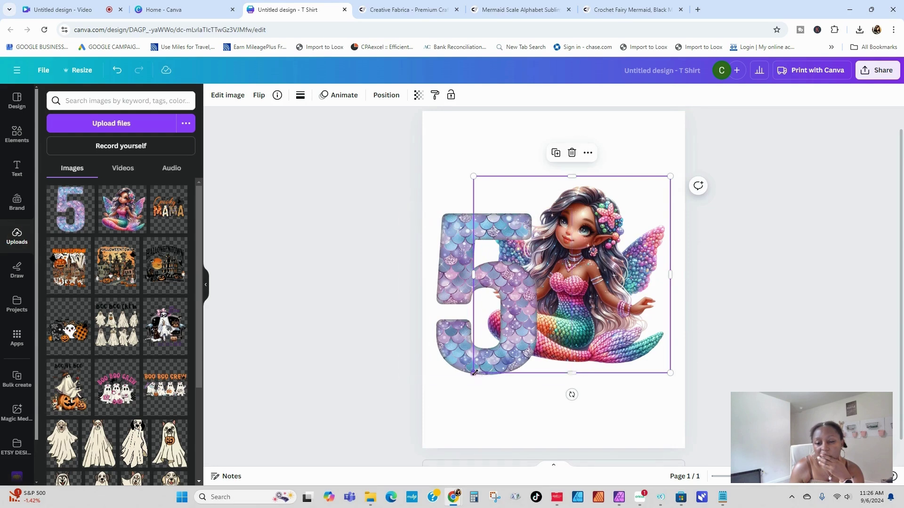
left_click_drag(475, 373, 461, 386)
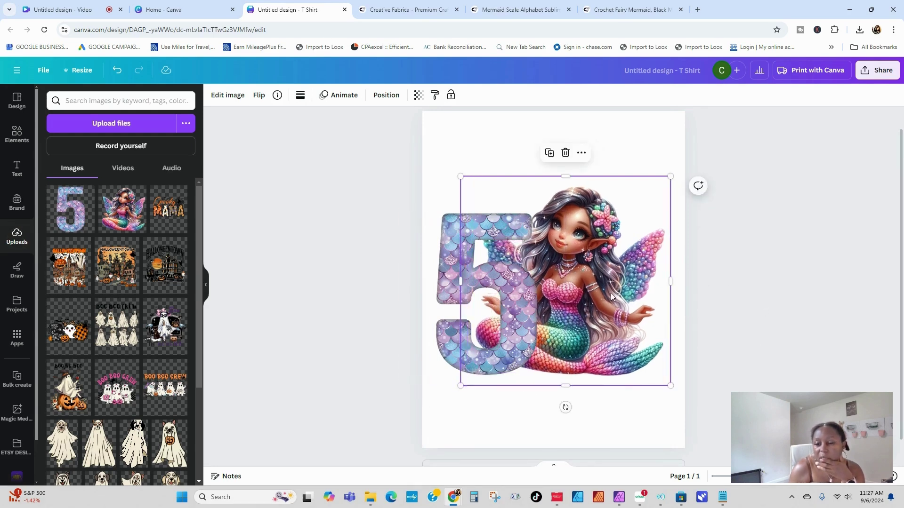
left_click_drag(669, 387, 683, 397)
Step: Enlarge the number 5 to nearly the mermaid's height and position it against the page's left side
left_click(455, 289)
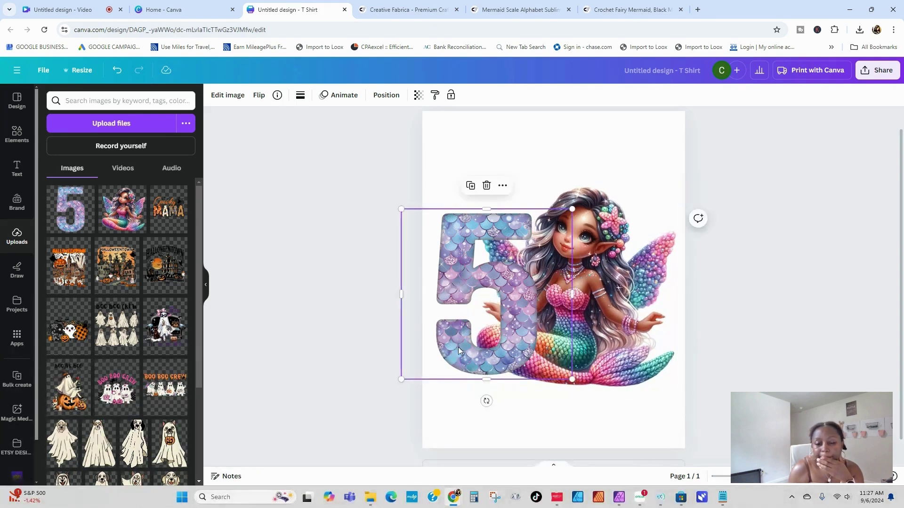
left_click_drag(572, 380, 585, 417)
left_click_drag(530, 358, 522, 343)
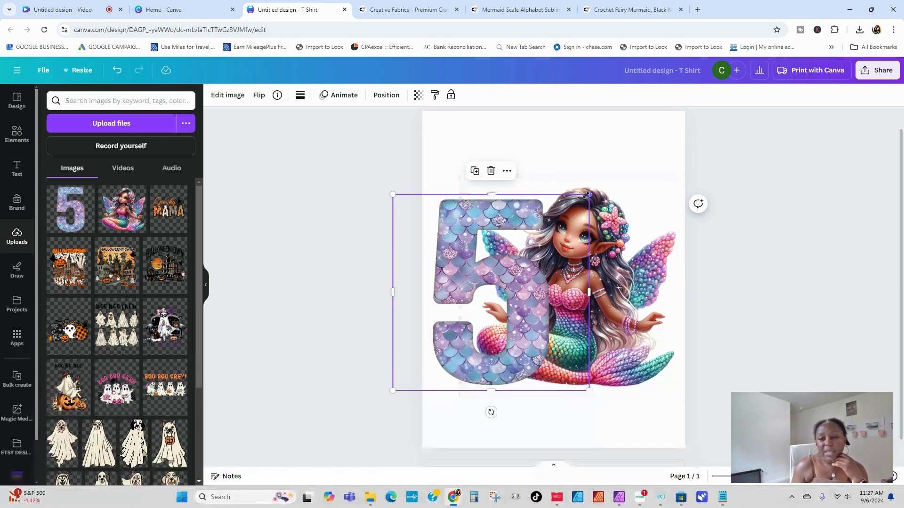
left_click_drag(586, 195, 594, 188)
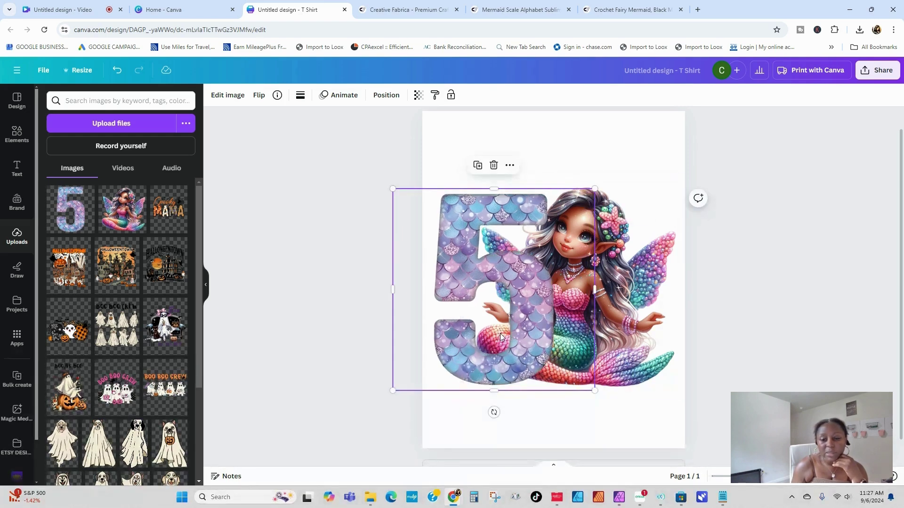
left_click_drag(505, 354, 500, 361)
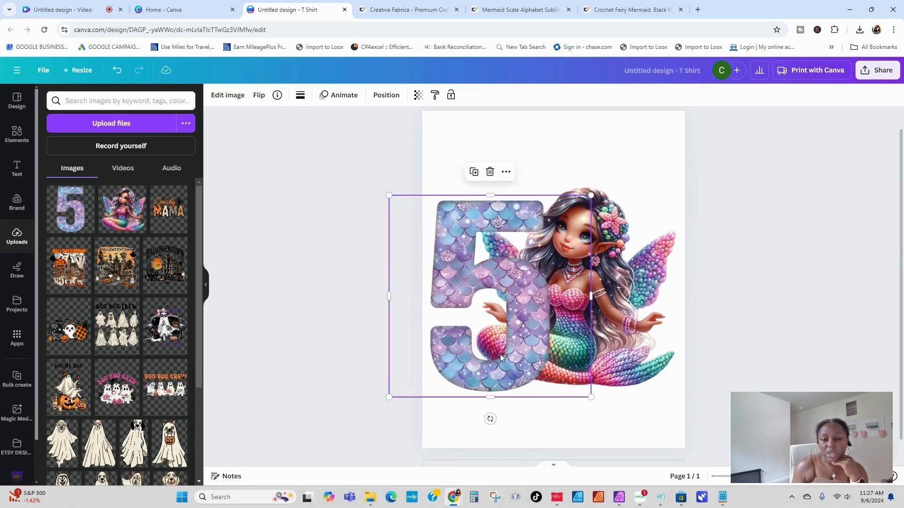
Step: Bring the mermaid in front of the number 5 and shift her to about X 2.42 in, Y 3.73 in
left_click(639, 253)
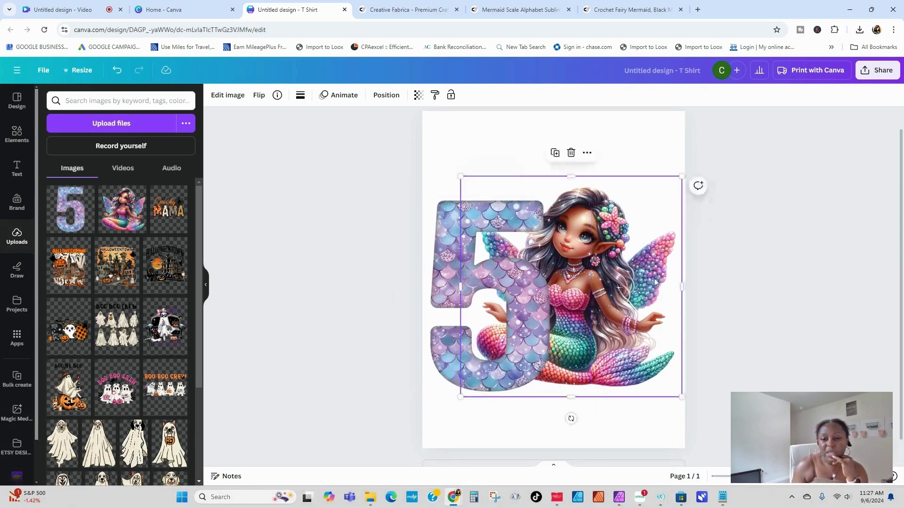
left_click(385, 95)
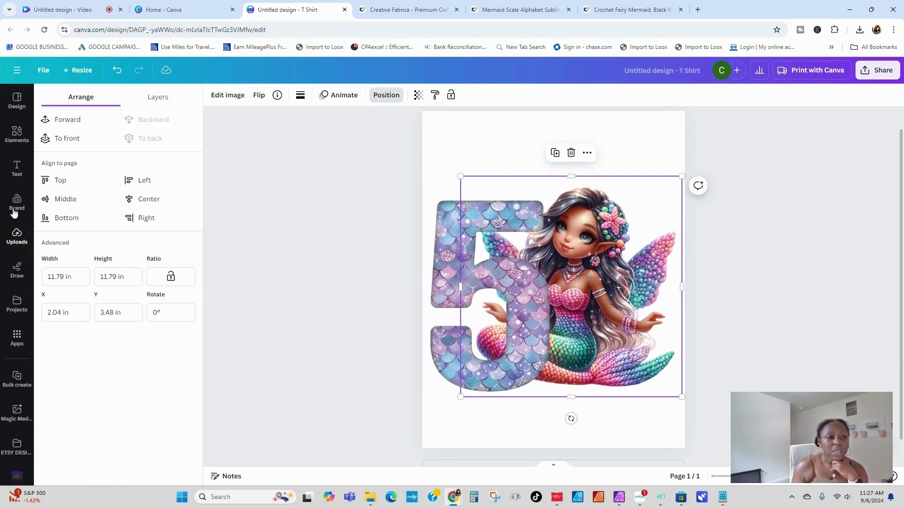
left_click(67, 139)
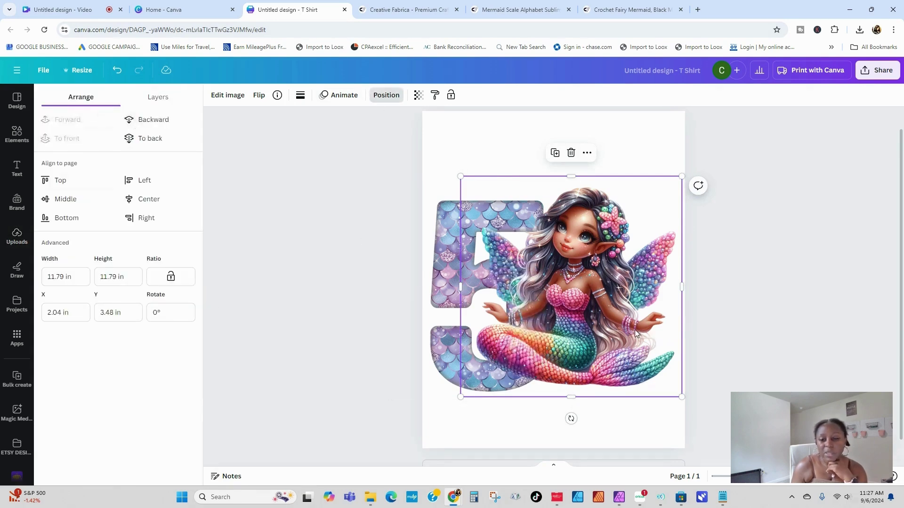
left_click_drag(617, 332, 623, 337)
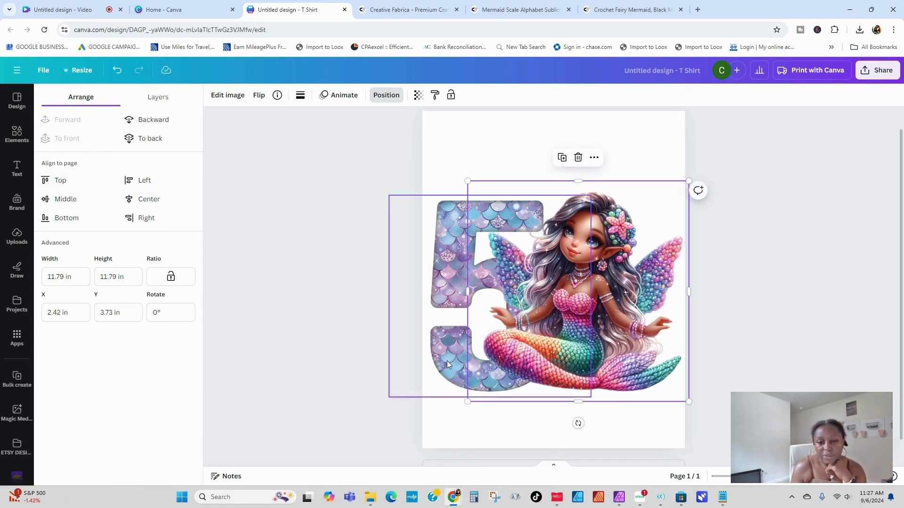
left_click(525, 444)
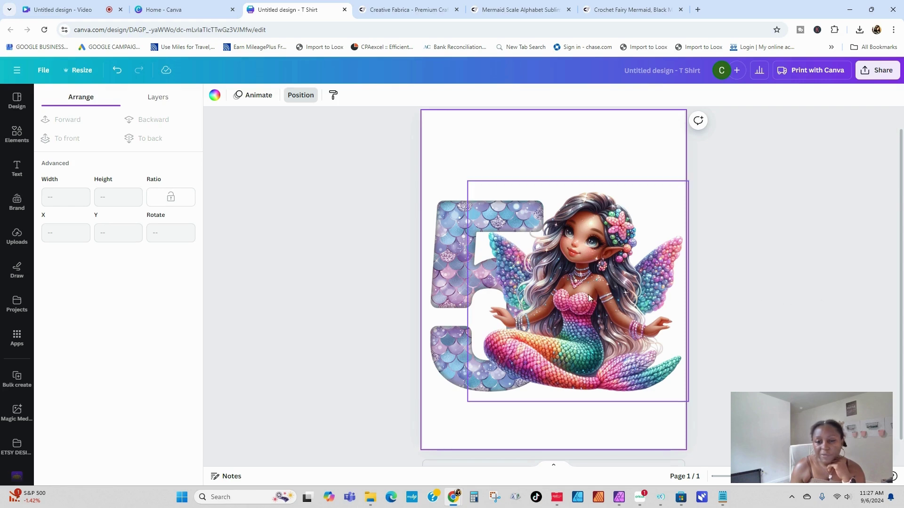
Step: Reduce the mermaid to about 11.5 in wide and nudge her so she fits within the page's right edge
left_click(645, 225)
left_click_drag(688, 181, 683, 187)
left_click_drag(556, 281, 557, 280)
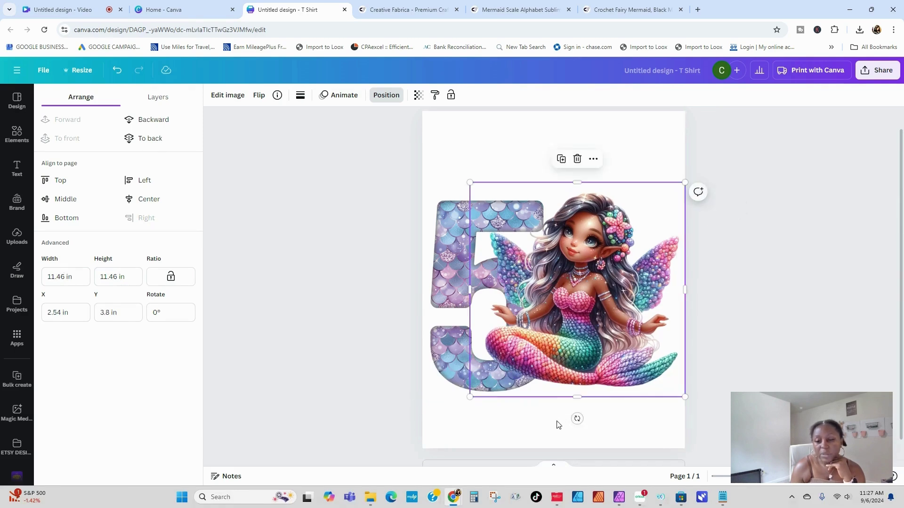
left_click(537, 438)
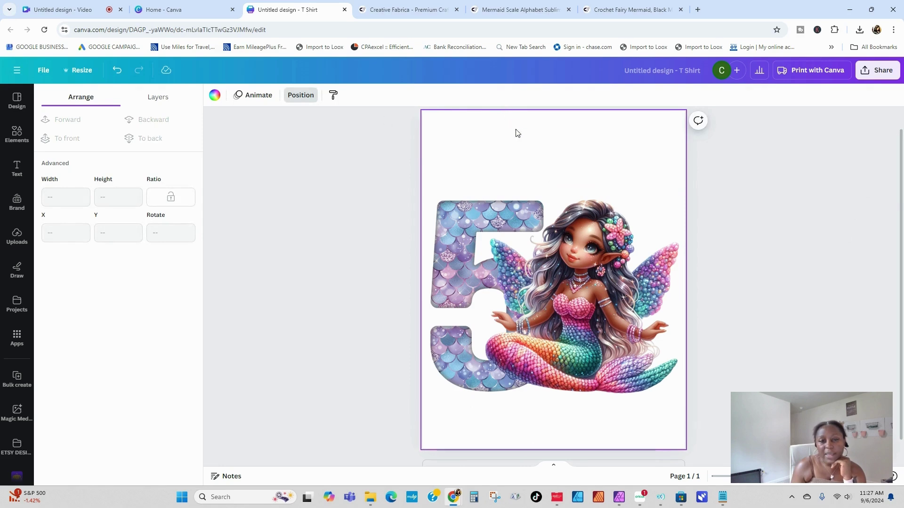
Step: Open Etsy in a new browser tab and go to the shop's Orders & Shipping page
left_click(18, 169)
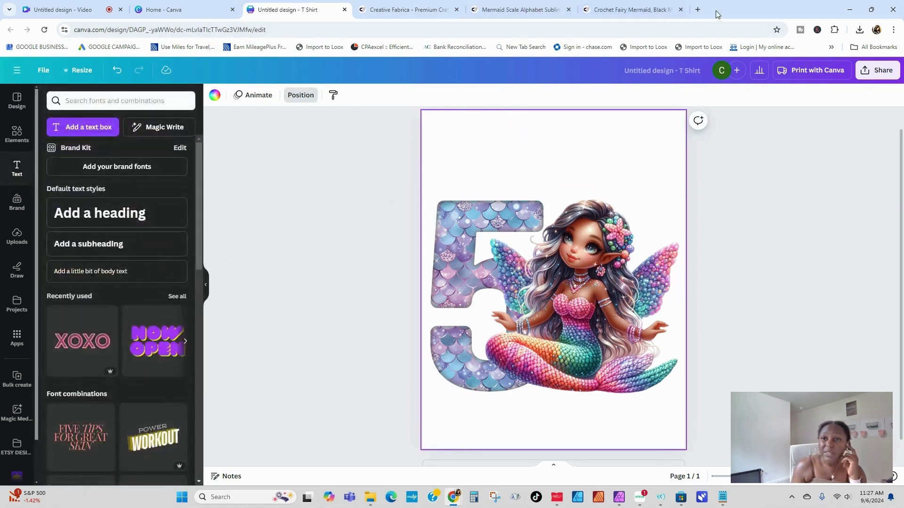
left_click(697, 9)
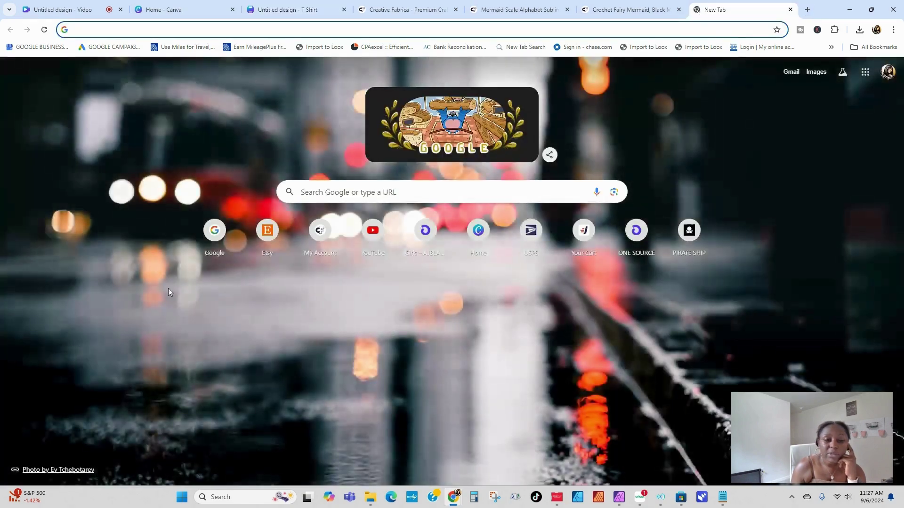
left_click(267, 230)
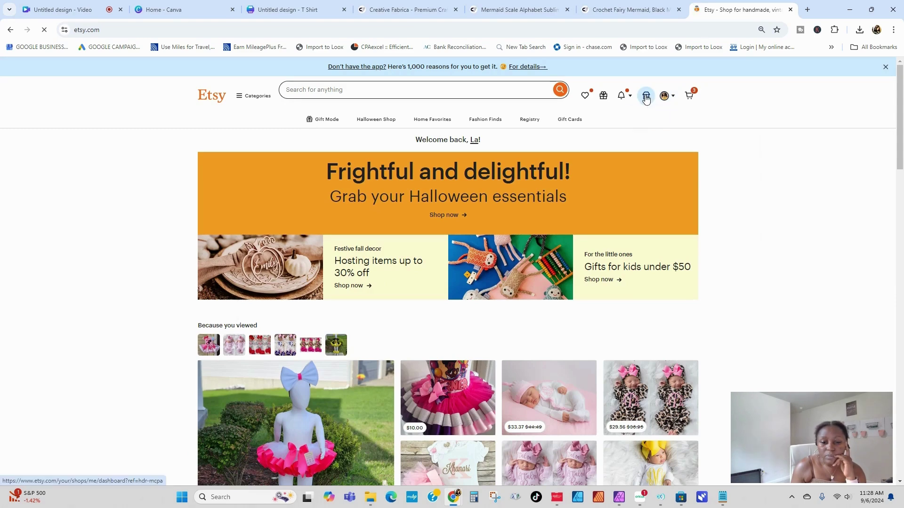
left_click(646, 96)
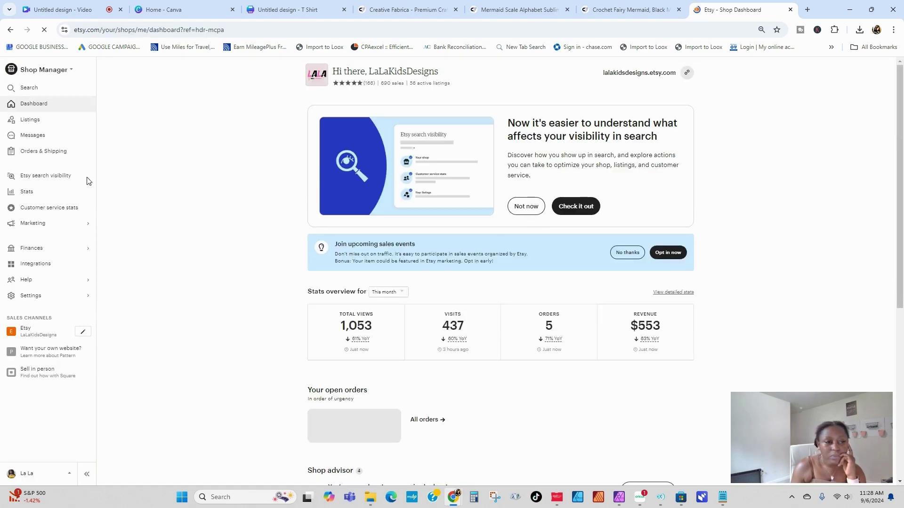
left_click(58, 152)
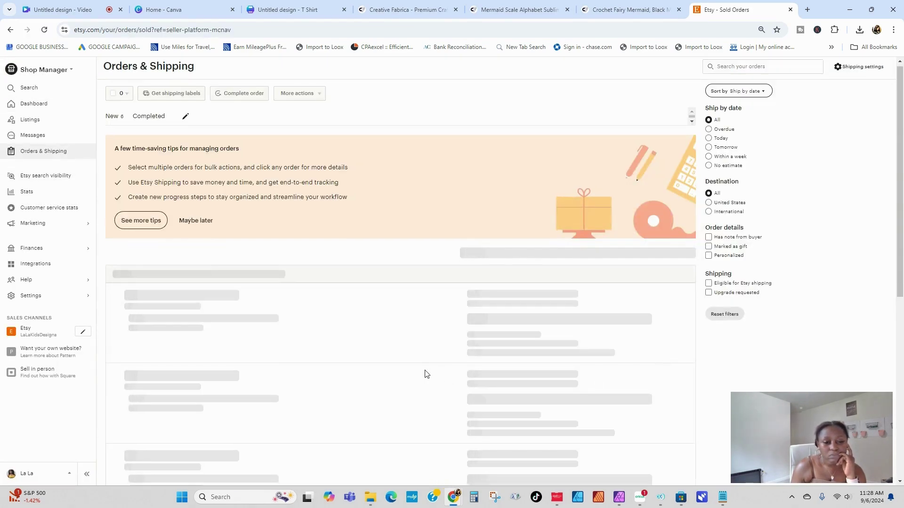
Step: Find the size 5T mermaid tutu order and copy the child's name from its personalization
scroll(424, 374, "down", 10)
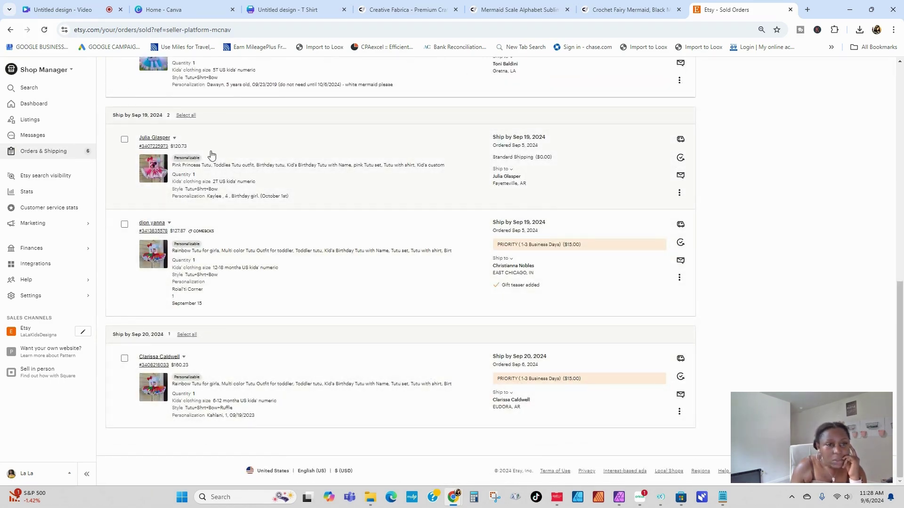
scroll(212, 155, "up", 1)
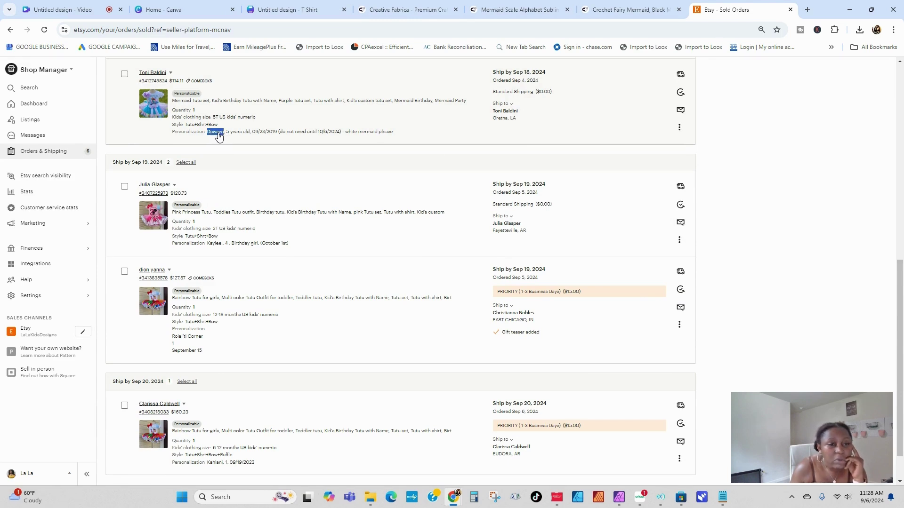
right_click(217, 136)
left_click(247, 147)
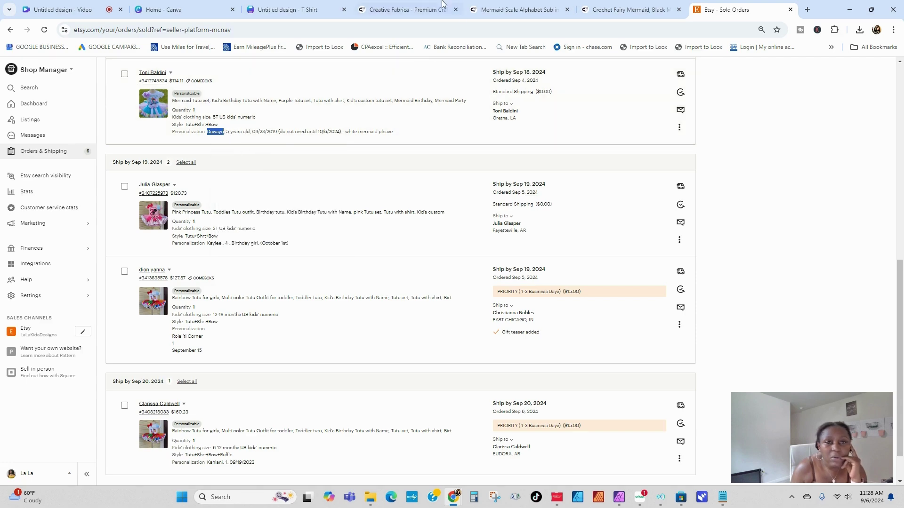
Step: Return to the T Shirt design in Canva, add a heading, and replace its placeholder text with the copied child's name
left_click(182, 11)
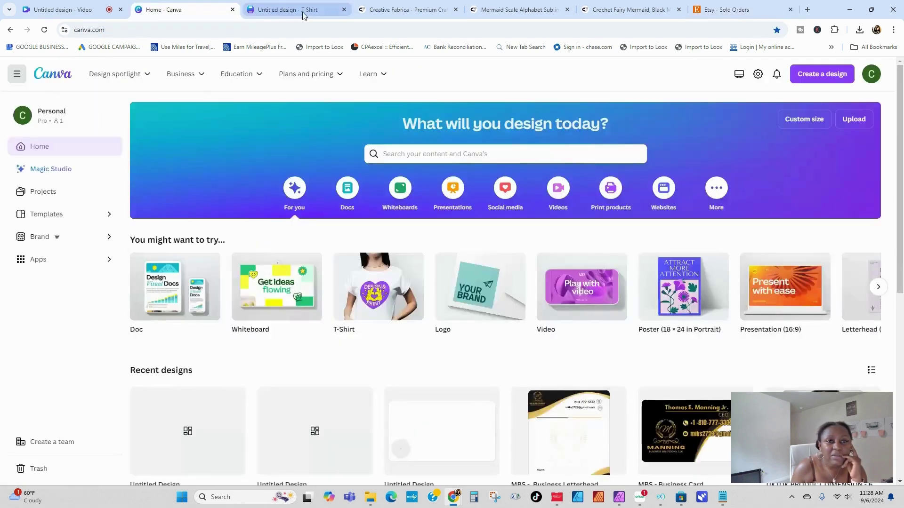
left_click(304, 14)
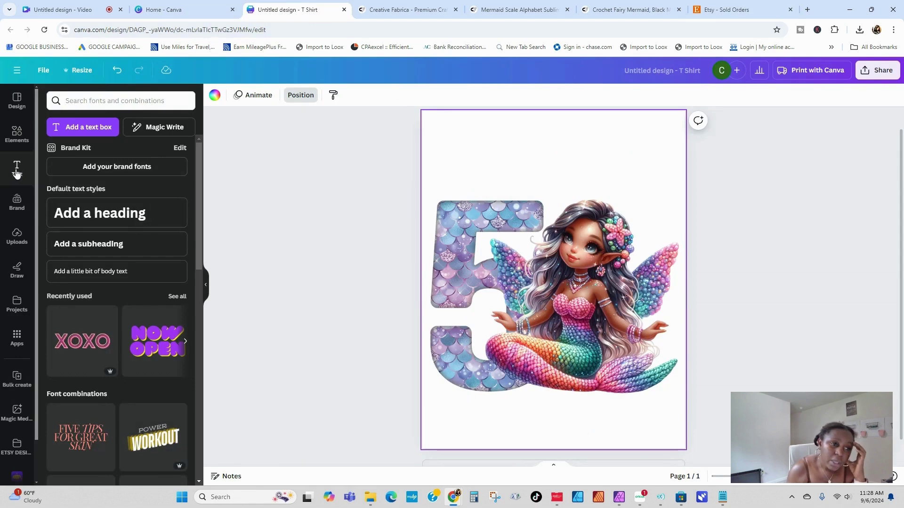
left_click(120, 214)
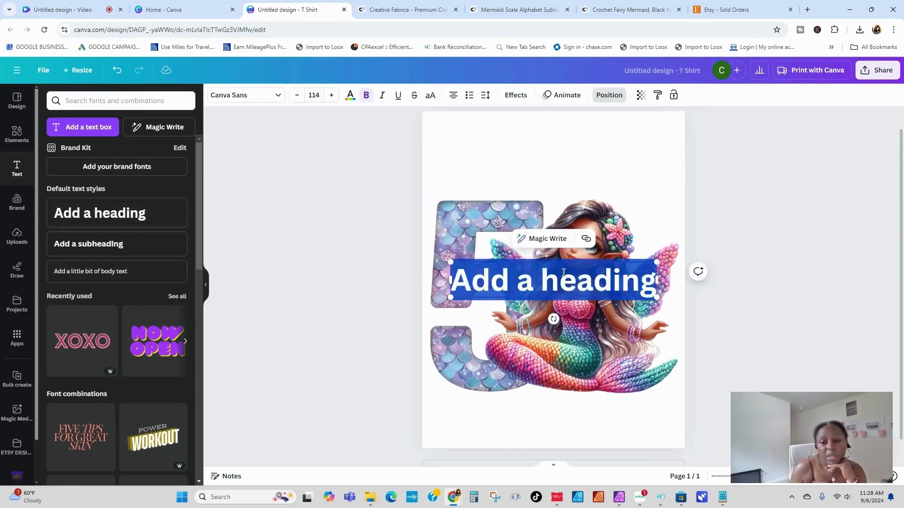
right_click(538, 285)
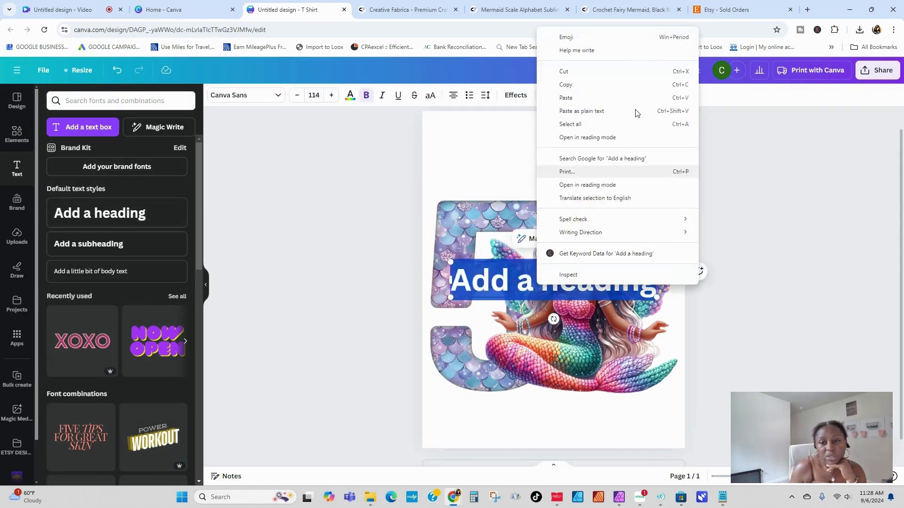
left_click(567, 98)
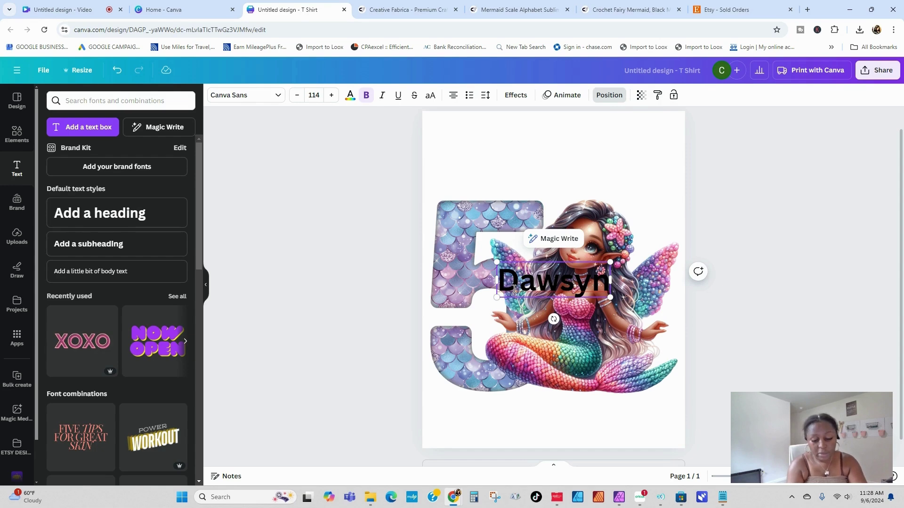
type("p")
key("BackSpace")
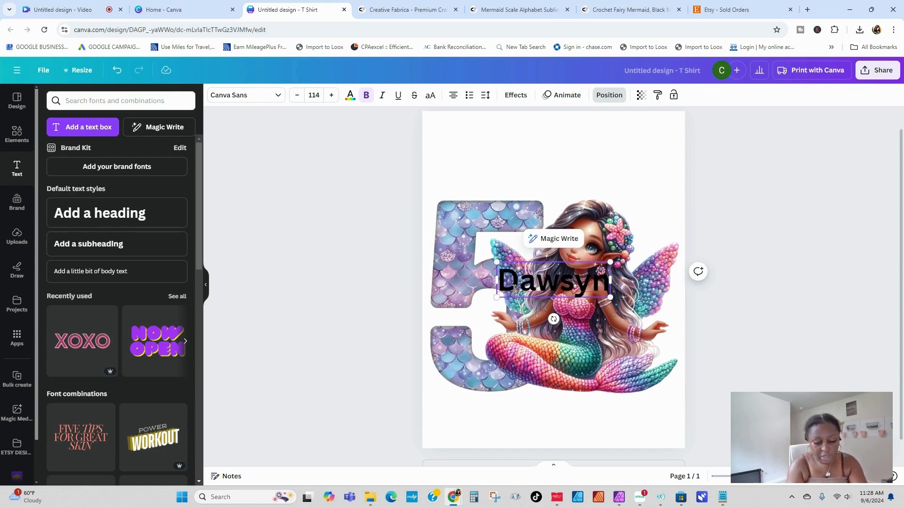
Step: Add "Princess" before the child's name and move the text above the number 5 and the mermaid
type("P")
type("rincee")
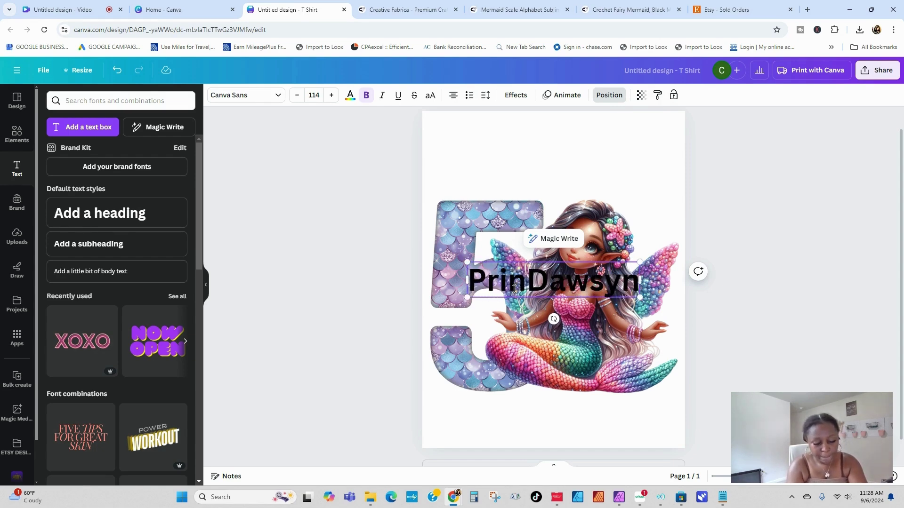
key("BackSpace")
type("ss")
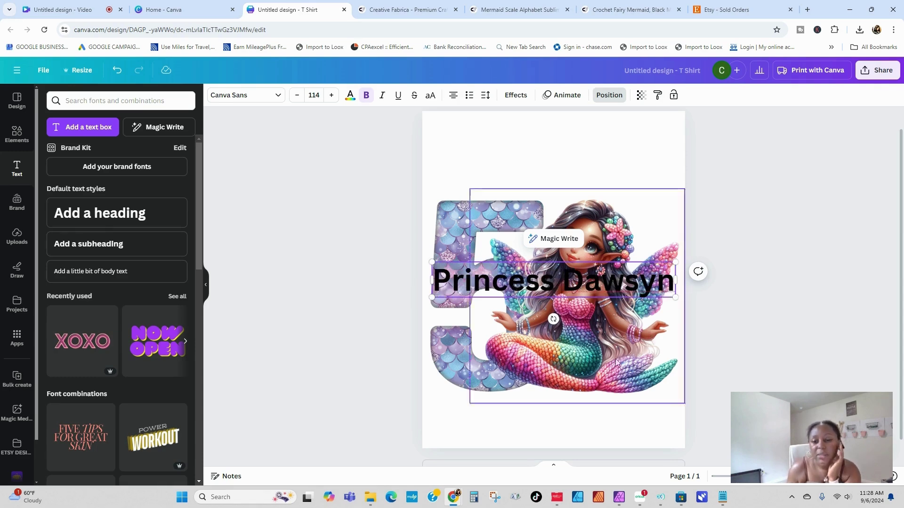
left_click(556, 312)
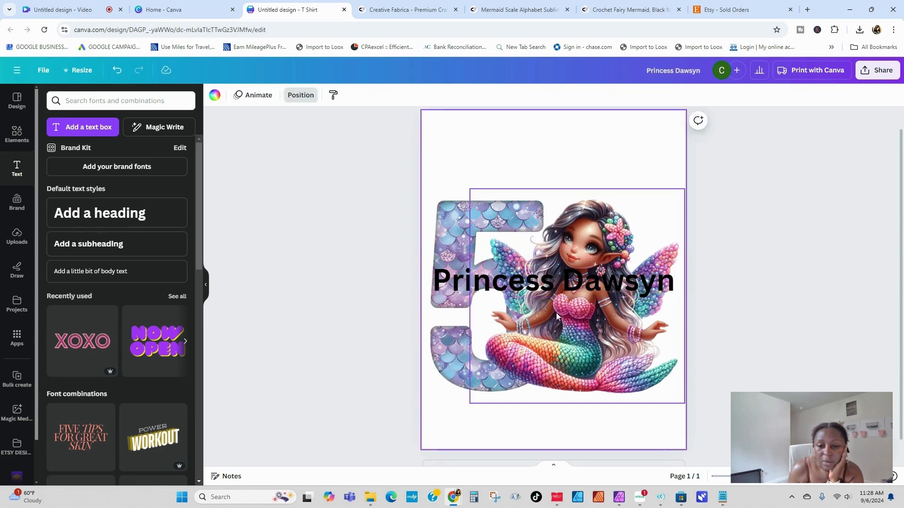
left_click(547, 287)
left_click_drag(547, 287, 542, 175)
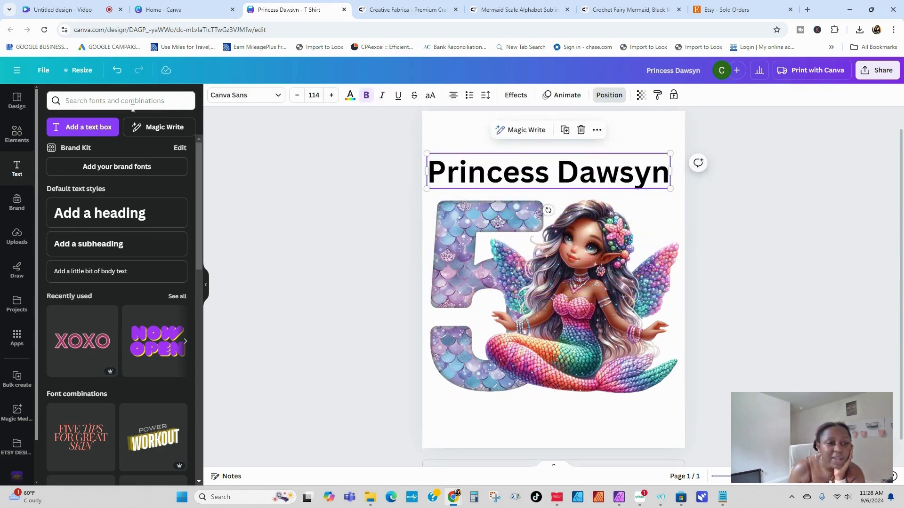
Step: Search the fonts for "merma" and set the name text in Mermaid Stories Regular
left_click(245, 95)
left_click(107, 123)
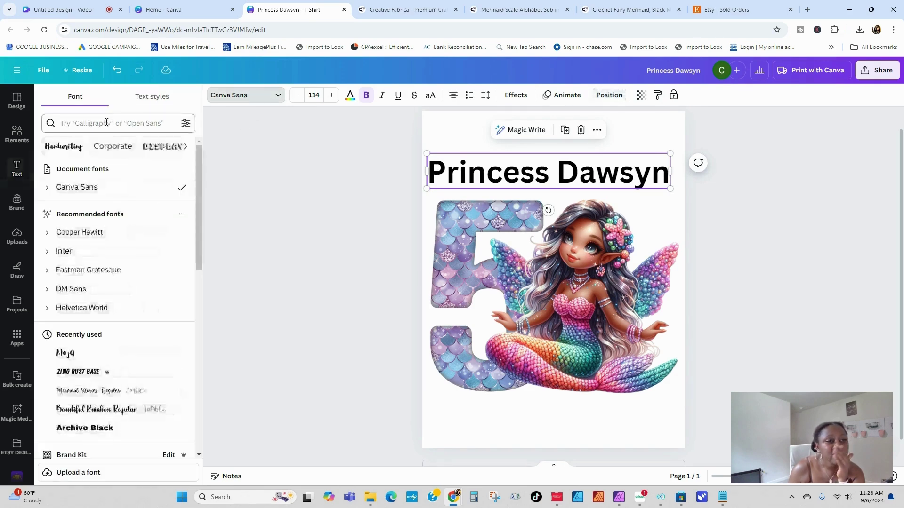
type("me")
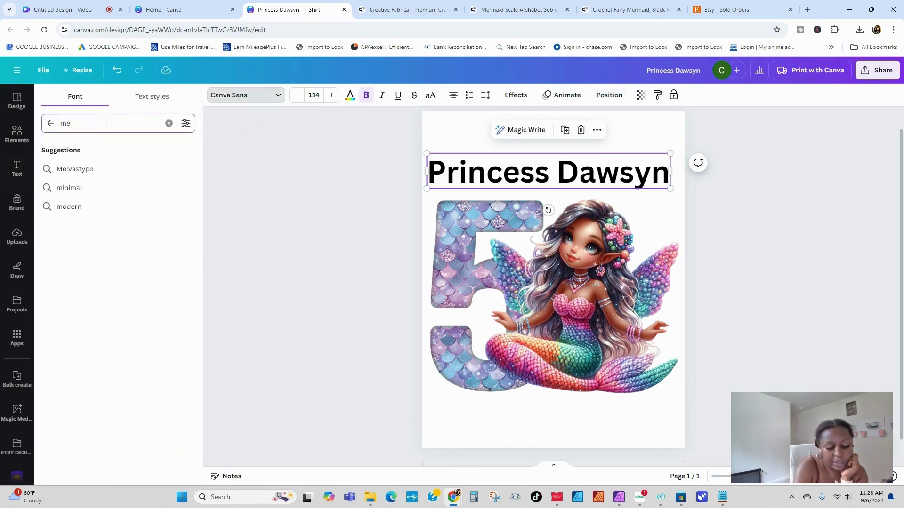
type("rma")
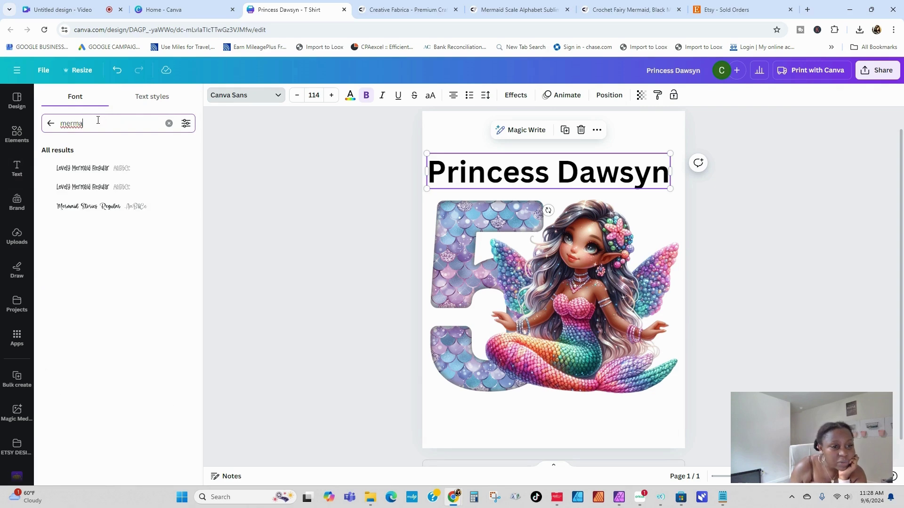
left_click(103, 210)
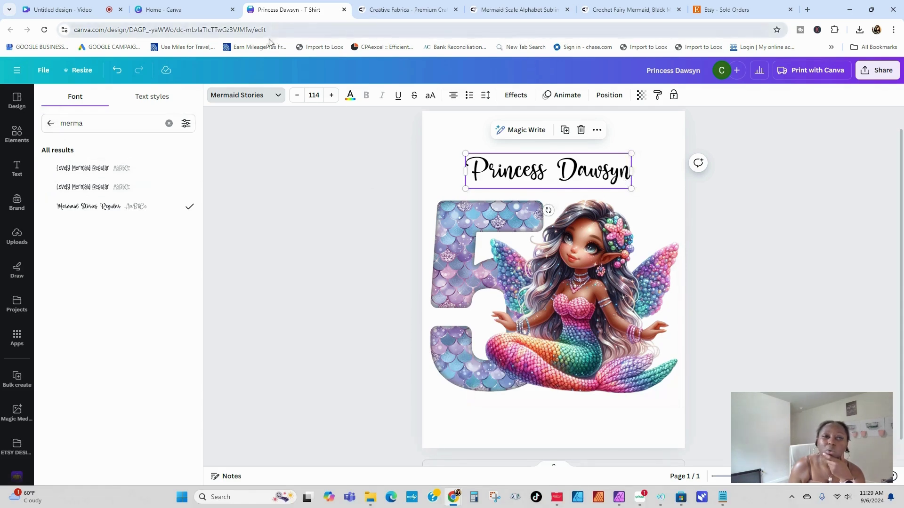
Step: Switch to the Creative Fabrica search results tab and search the site for "mermaid font"
left_click(420, 15)
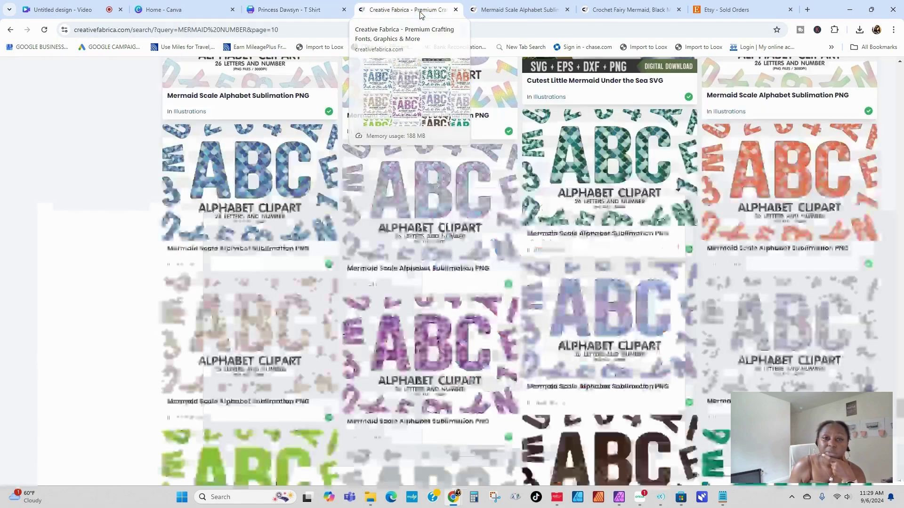
scroll(131, 164, "up", 15)
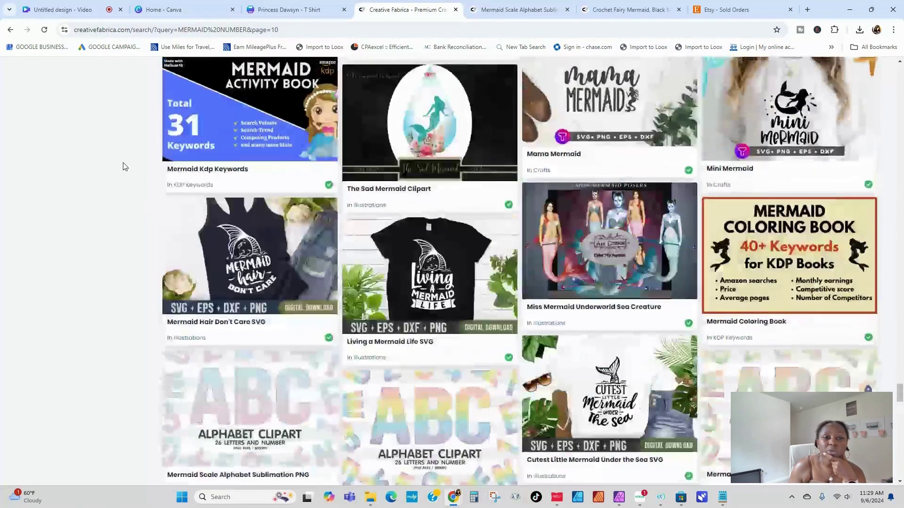
scroll(121, 166, "up", 15)
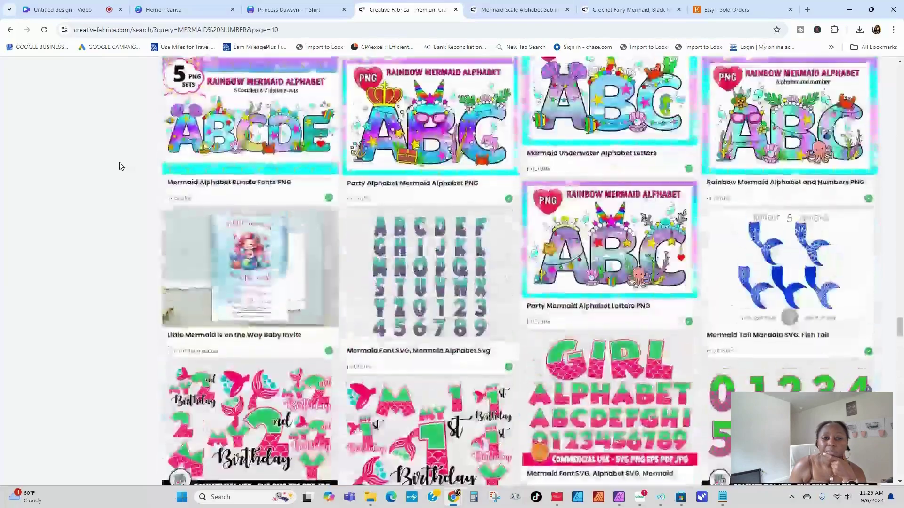
scroll(120, 166, "up", 10)
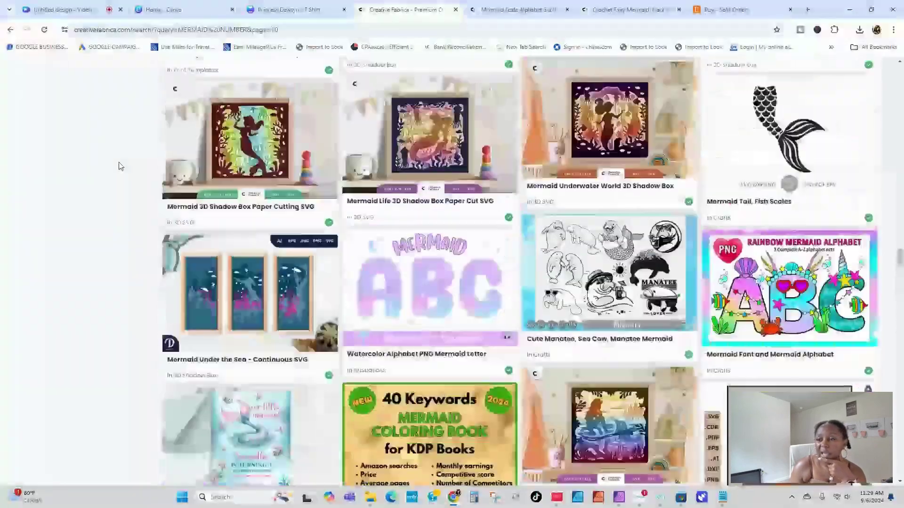
left_click(901, 201)
left_click_drag(901, 201, 896, 63)
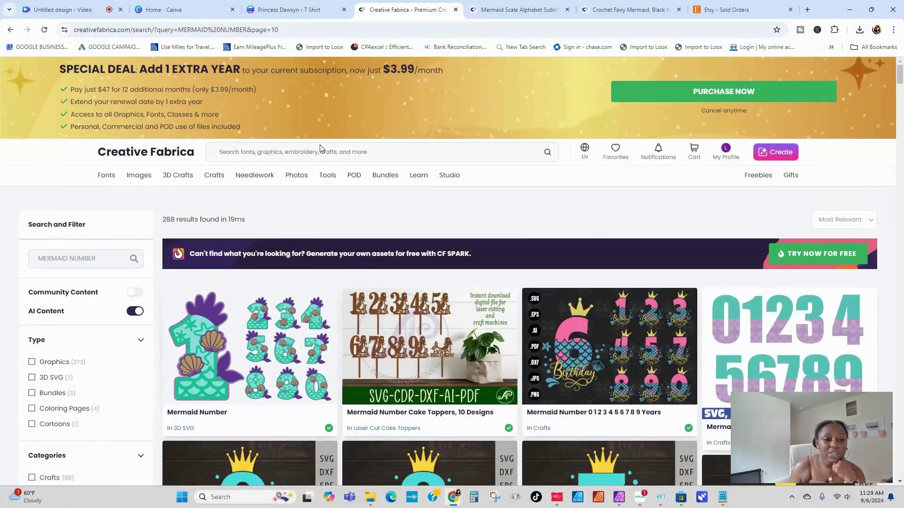
left_click(280, 153)
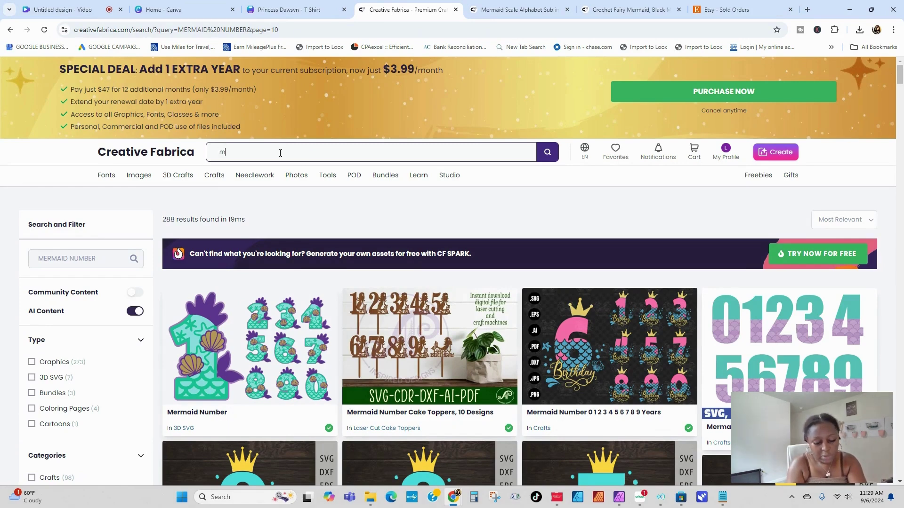
type("mermaid ")
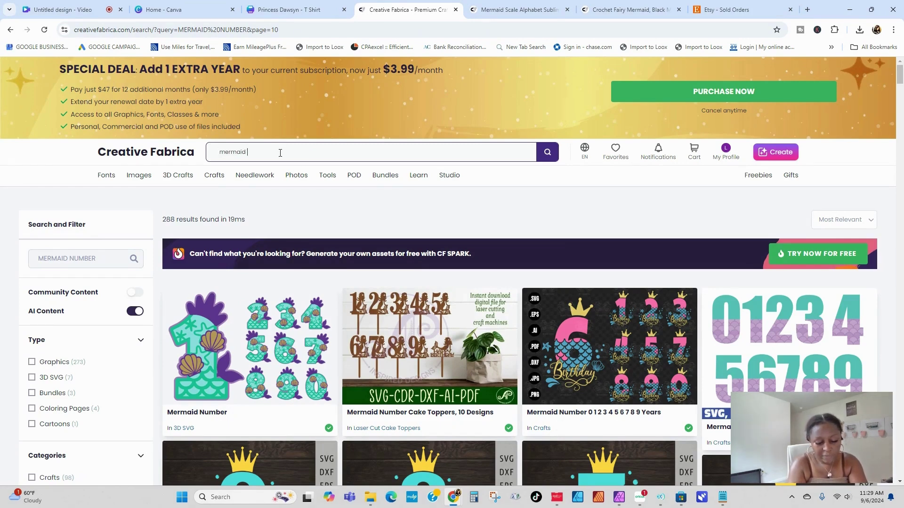
type("font")
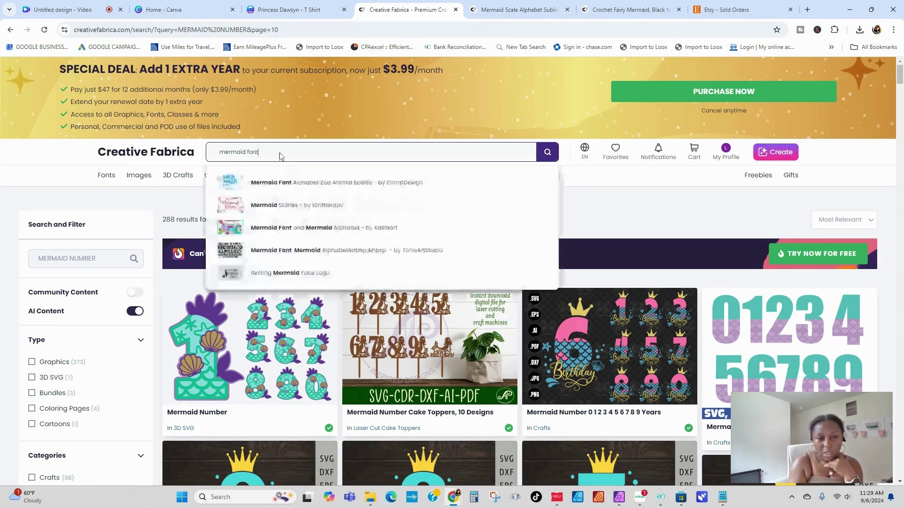
key("Return")
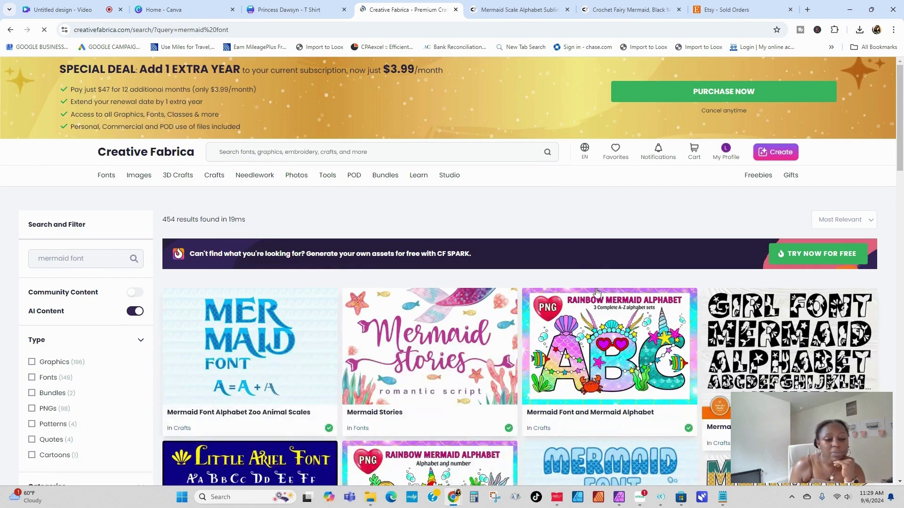
Step: Look through the mermaid font results and filter them to the Fonts type
scroll(561, 284, "down", 4)
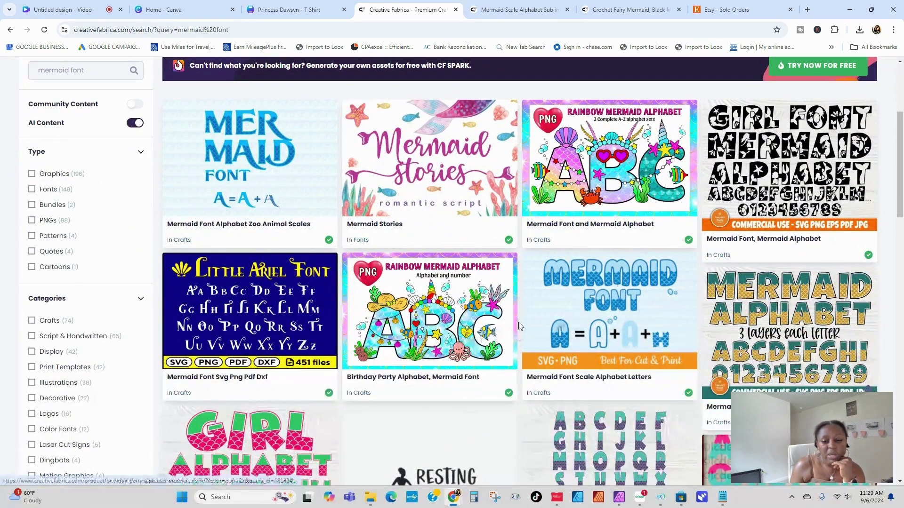
scroll(521, 327, "down", 1)
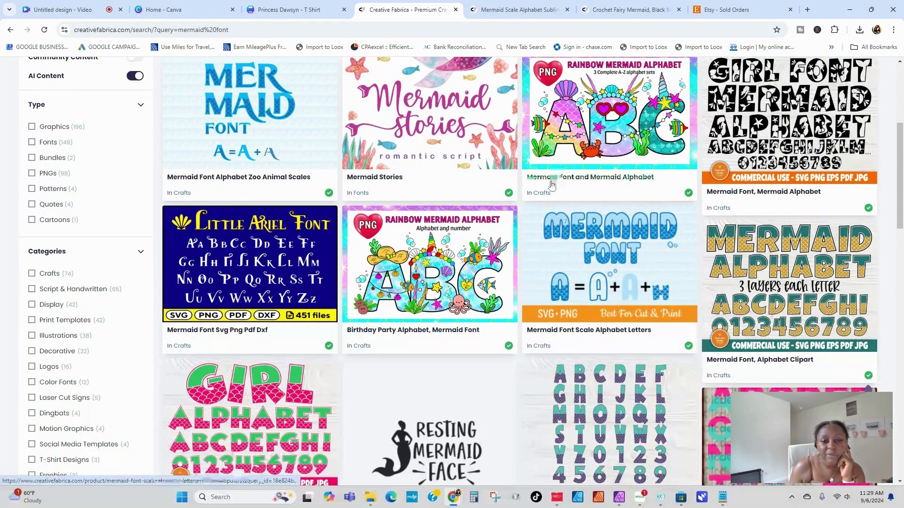
scroll(564, 274, "down", 4)
scroll(546, 205, "down", 1)
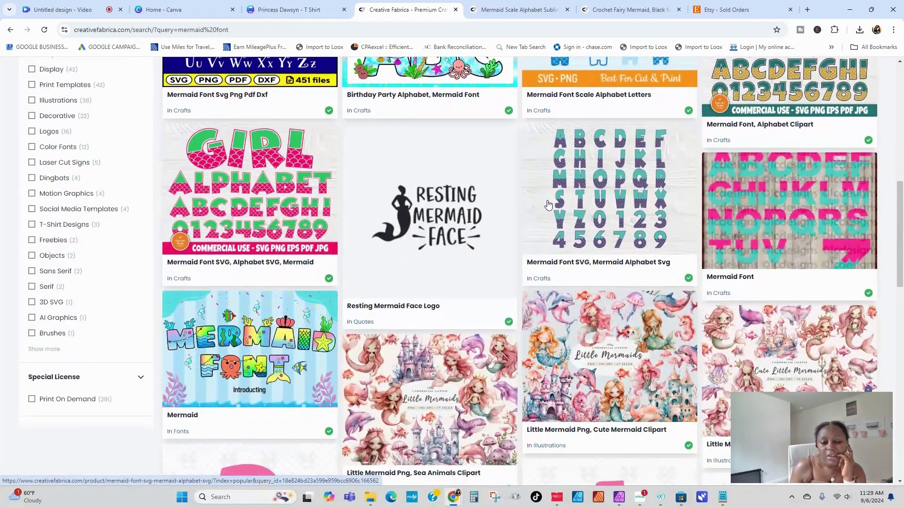
scroll(549, 205, "down", 6)
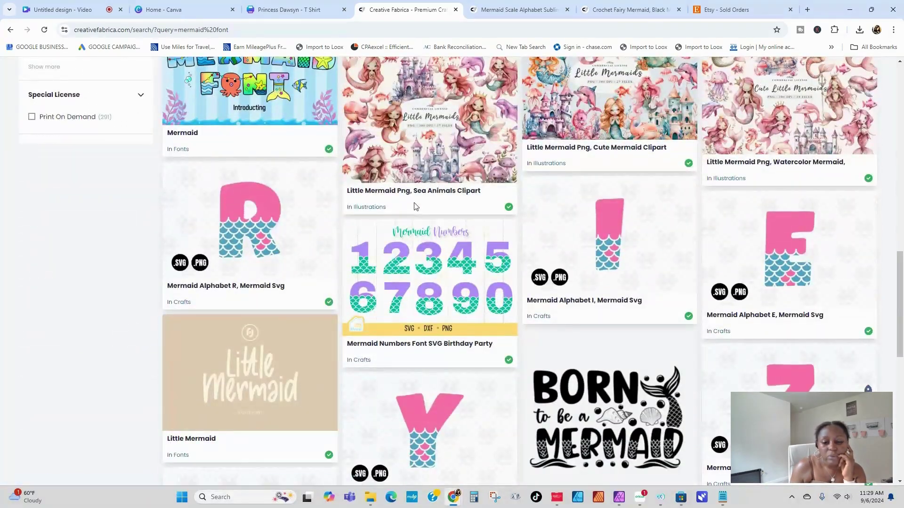
scroll(418, 207, "down", 10)
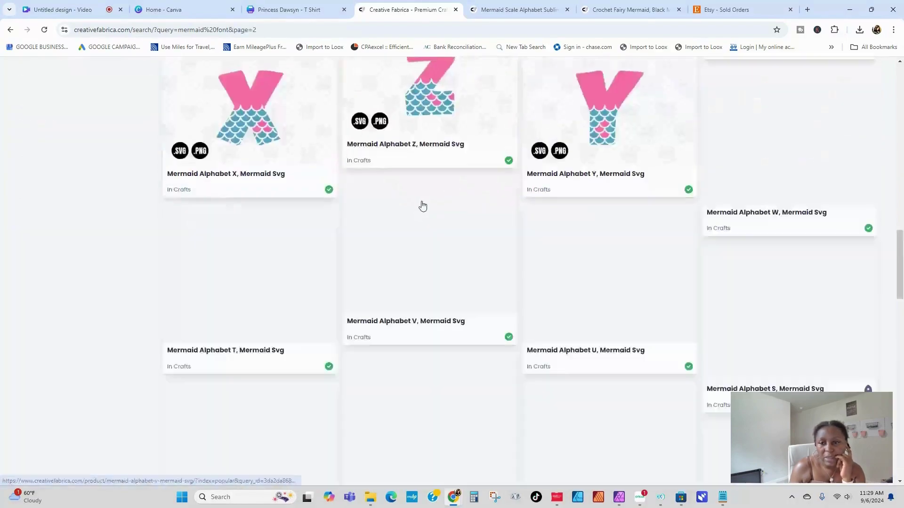
scroll(421, 206, "up", 10)
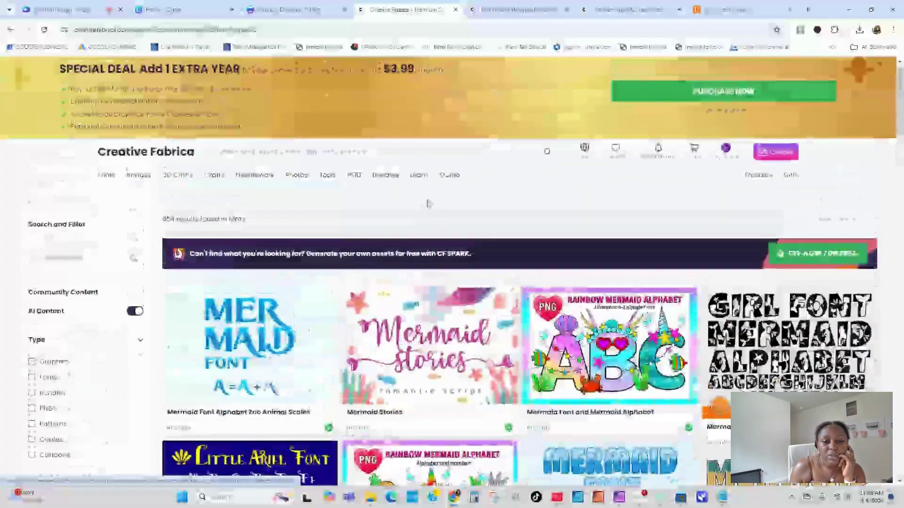
left_click(31, 377)
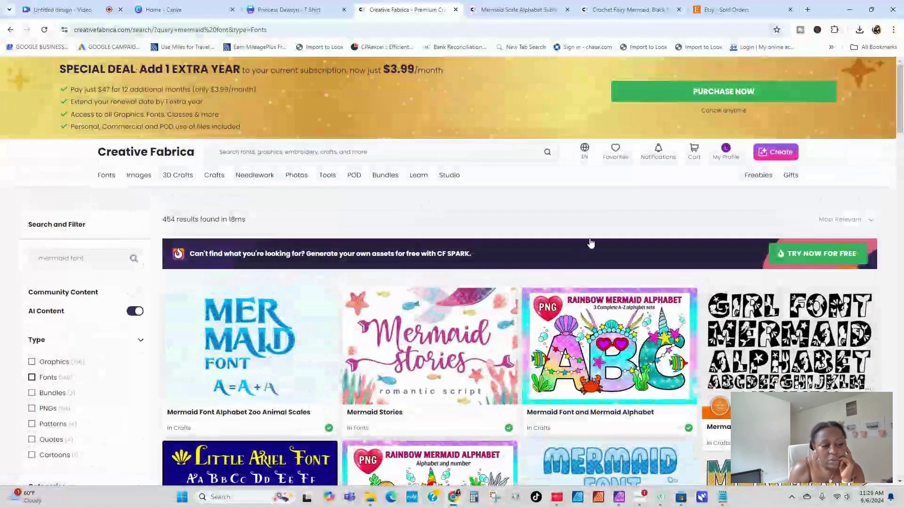
Step: Browse the filtered fonts and open the handwritten script Mermaid Font with the teal-haired mermaid cover
scroll(584, 302, "down", 4)
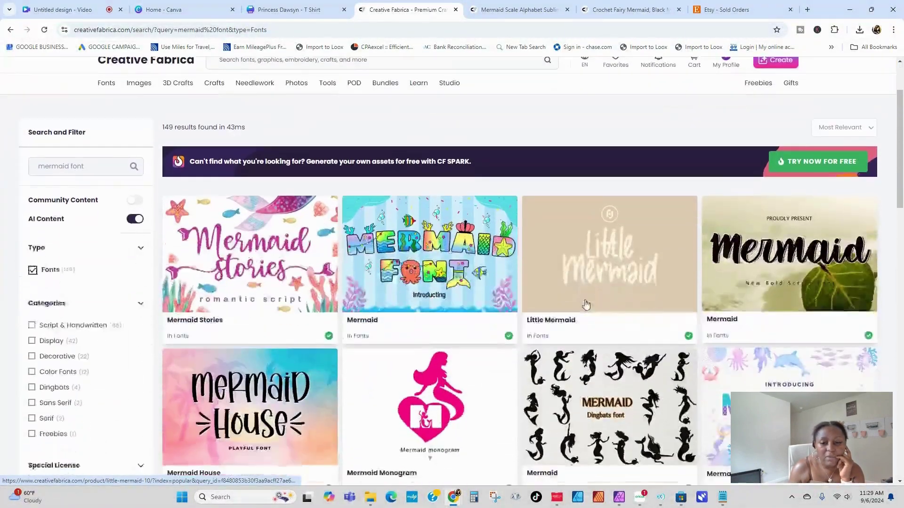
scroll(405, 319, "down", 1)
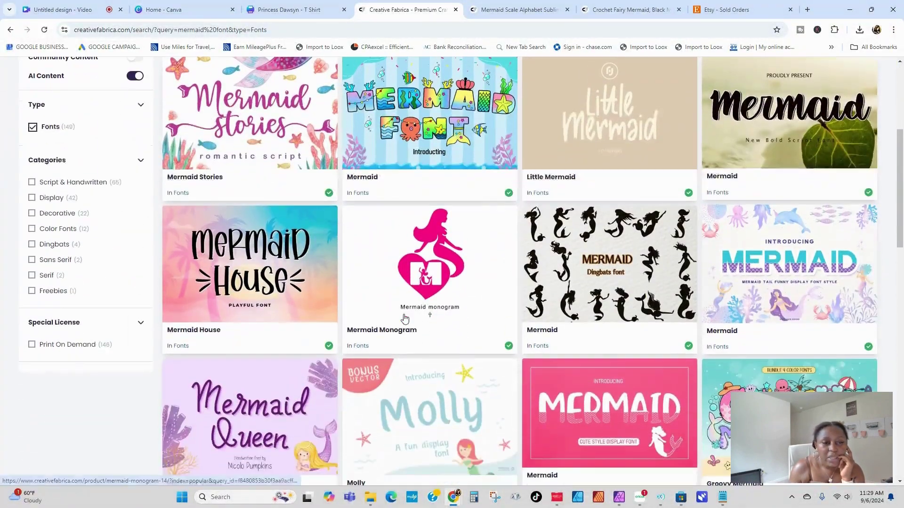
scroll(405, 318, "up", 1)
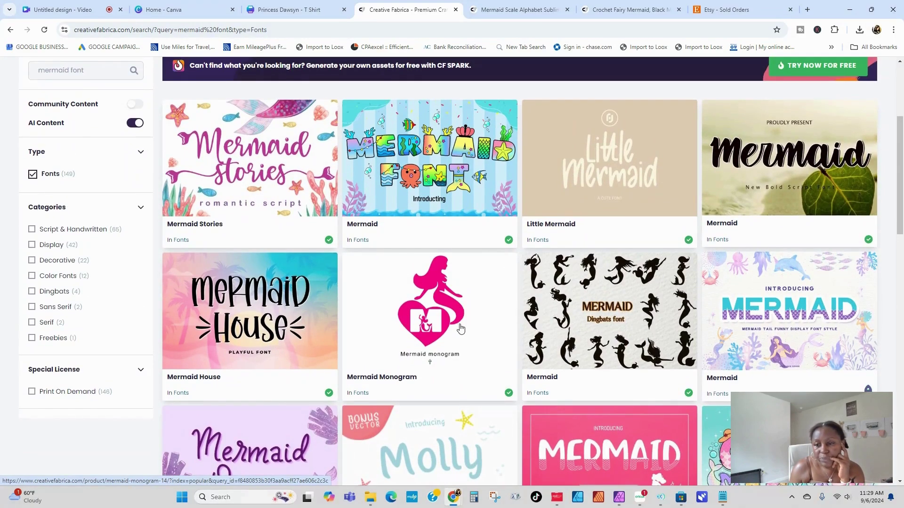
scroll(462, 330, "down", 6)
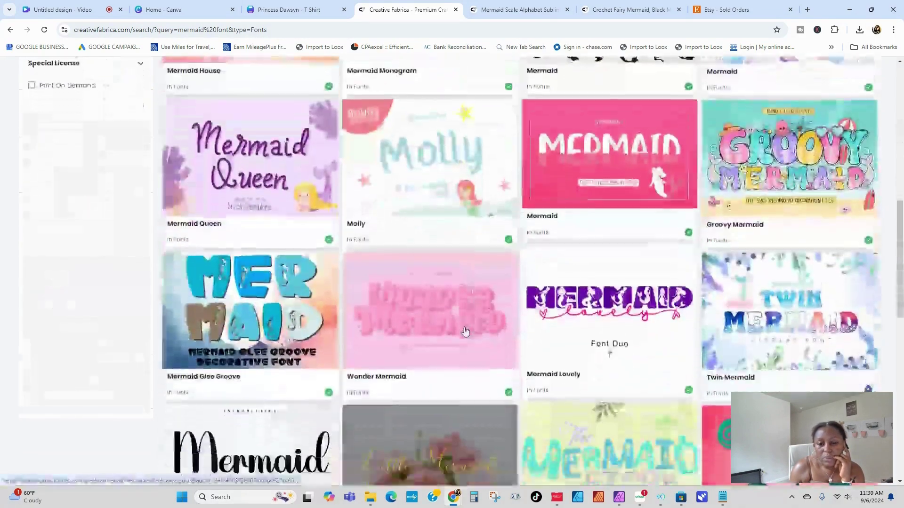
scroll(465, 332, "down", 5)
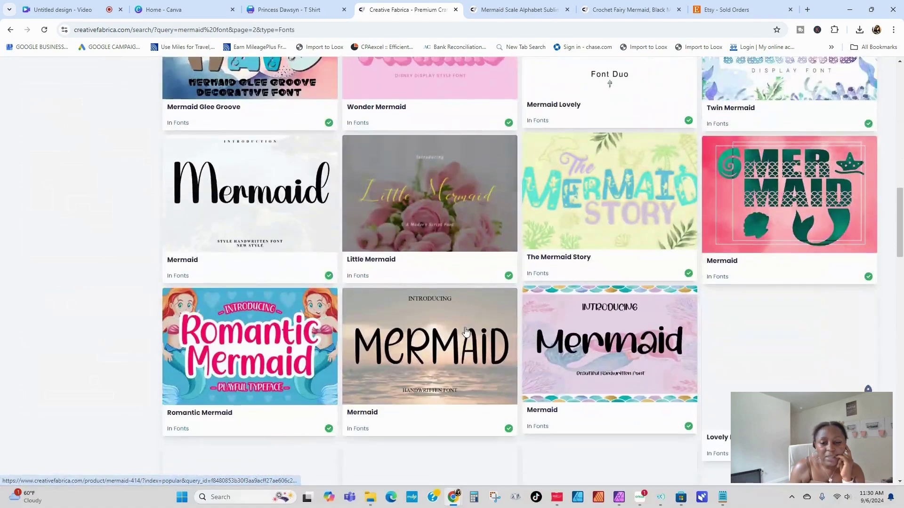
scroll(465, 331, "down", 4)
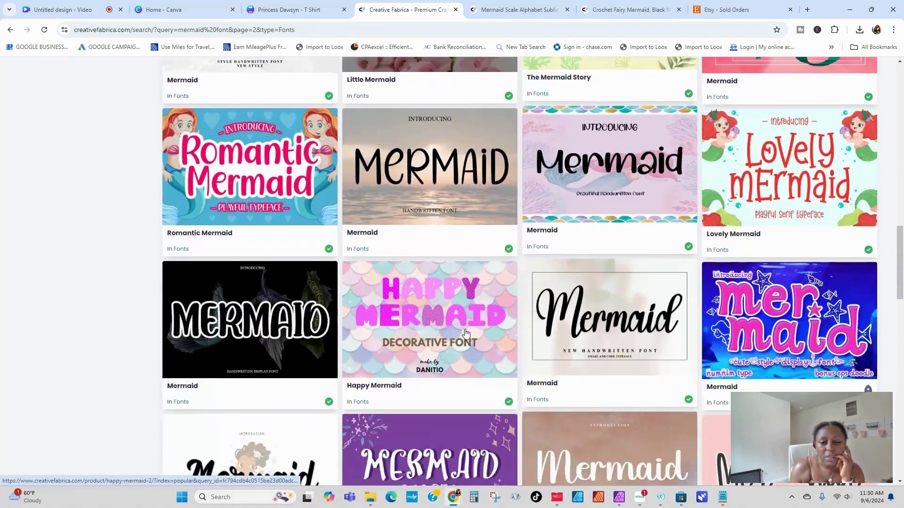
scroll(465, 333, "down", 7)
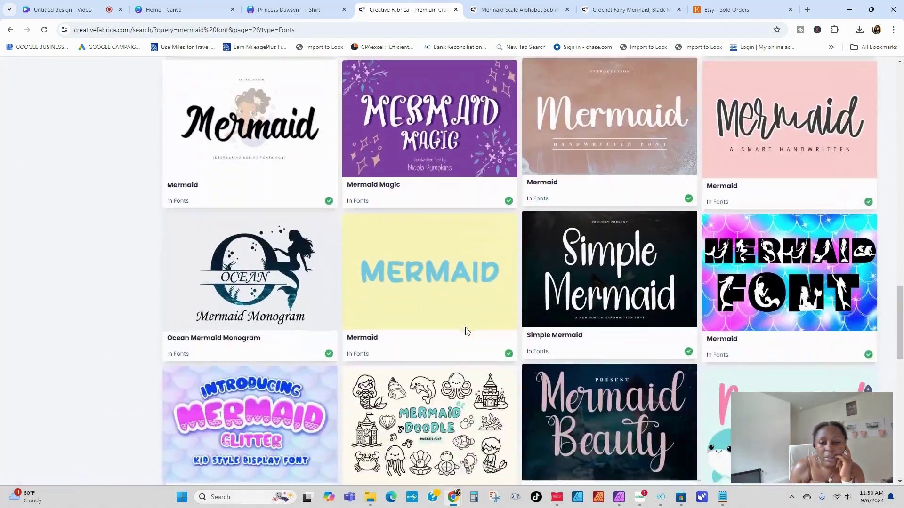
scroll(466, 331, "down", 6)
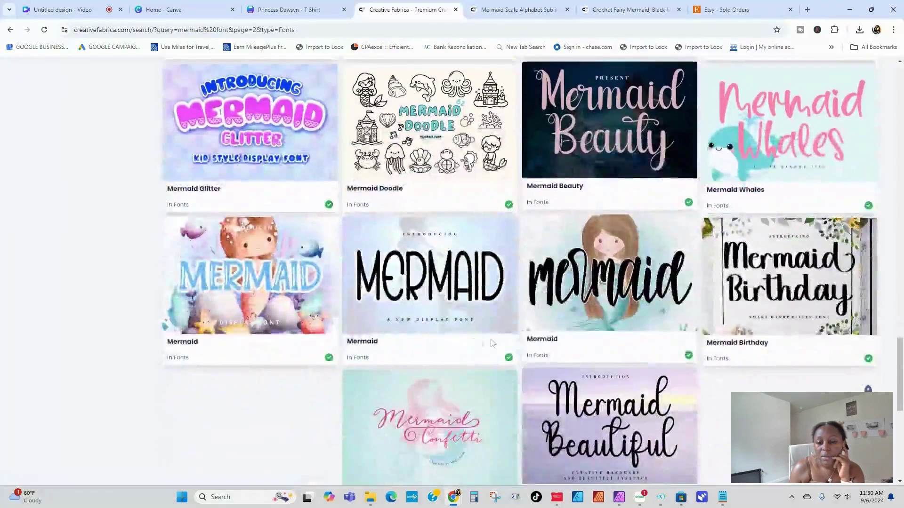
scroll(492, 343, "down", 5)
left_click(643, 208)
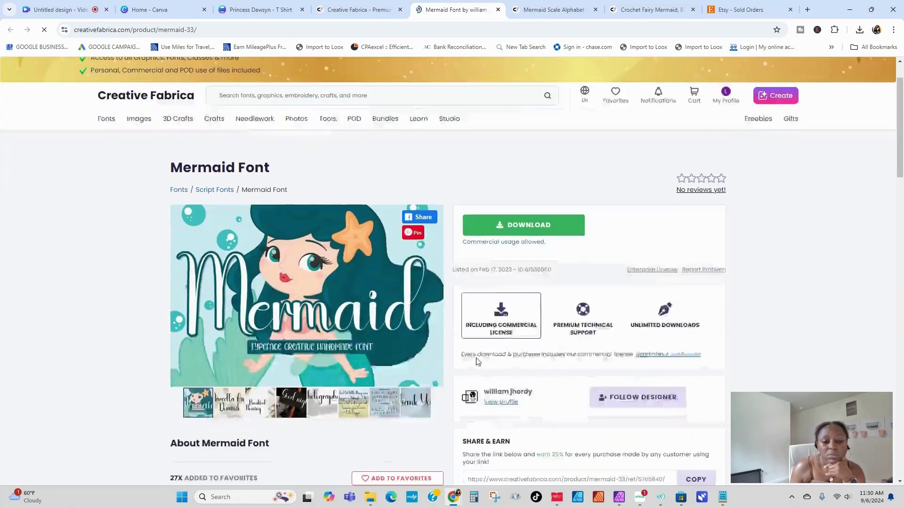
Step: Add the Mermaid Font to the favorites and download it
scroll(424, 376, "down", 3)
left_click(371, 396)
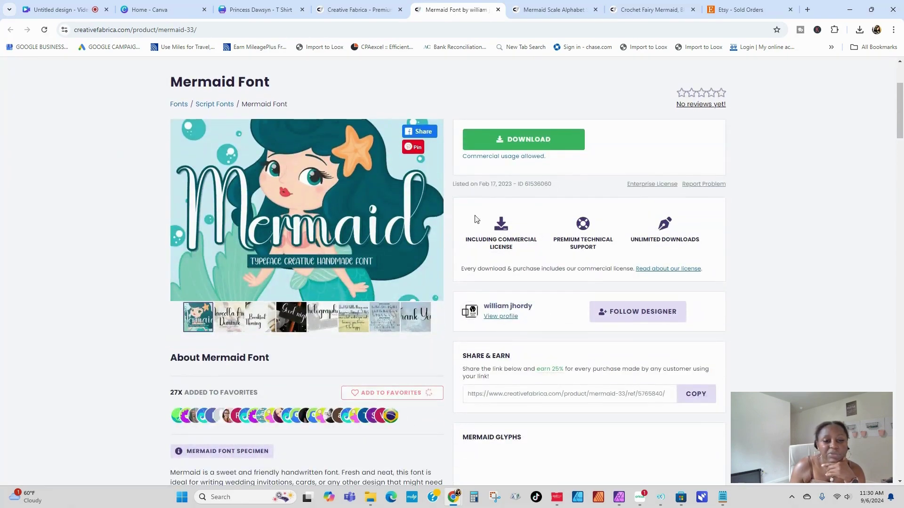
left_click(549, 140)
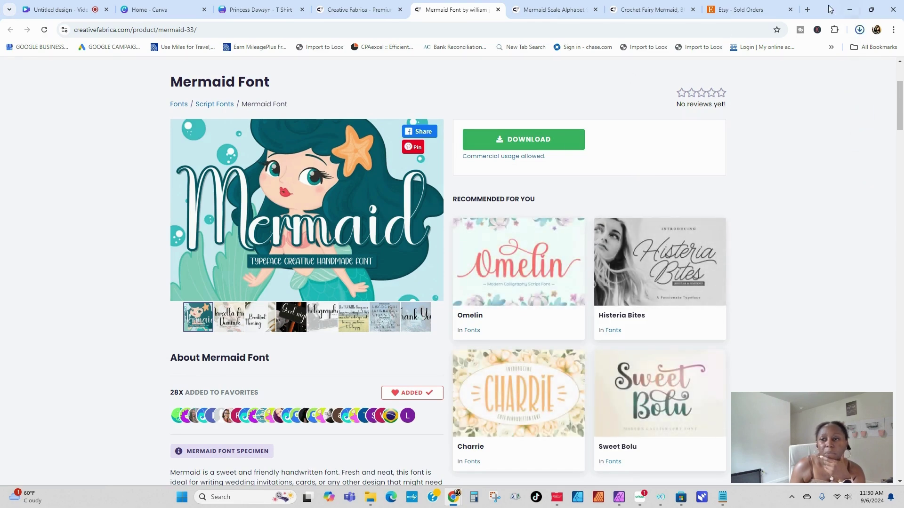
Step: Open the downloaded Mermaid font archive, extract the OpenType font file into the Downloads folder and go to that folder
left_click(859, 29)
left_click(767, 56)
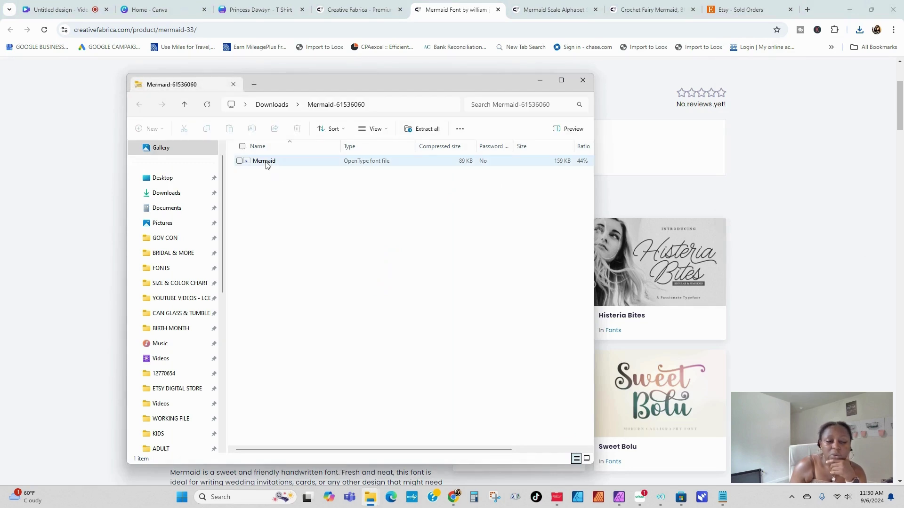
left_click_drag(265, 164, 172, 195)
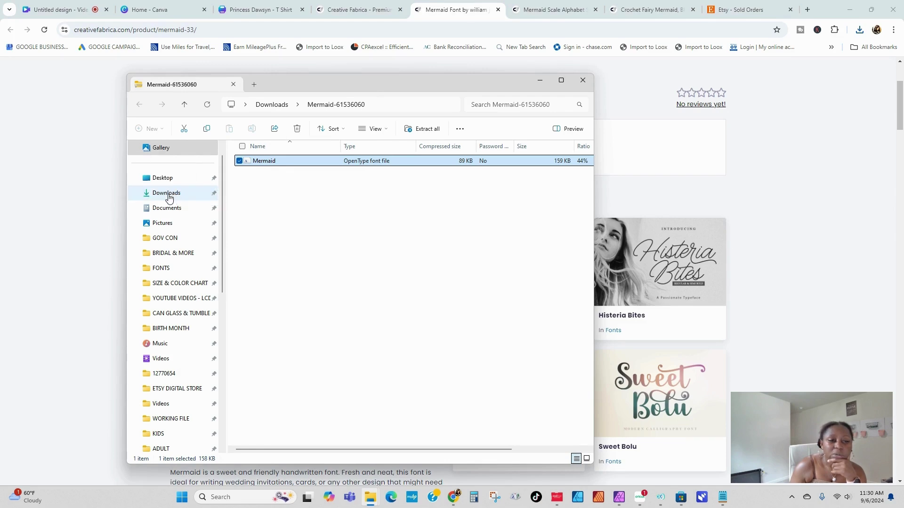
left_click(169, 196)
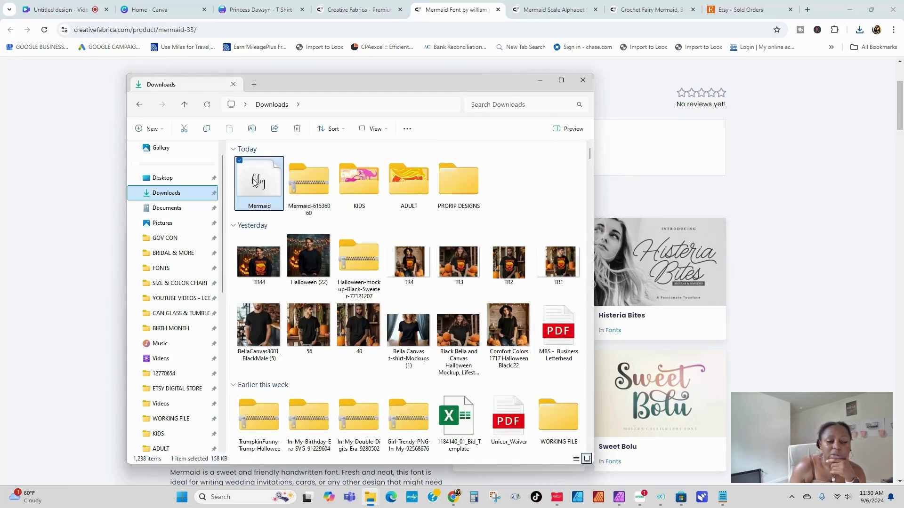
Step: Open the extracted Mermaid font file, install it on the computer and close its preview
double_click(255, 183)
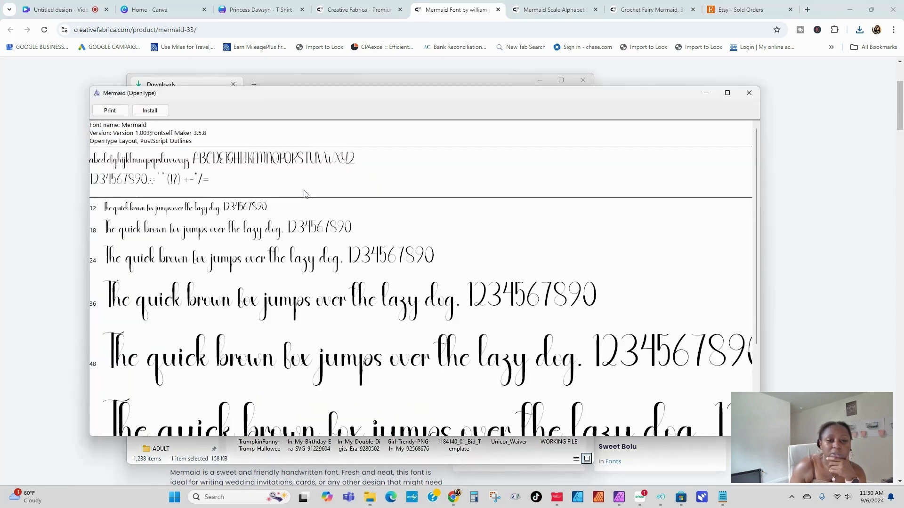
left_click(144, 113)
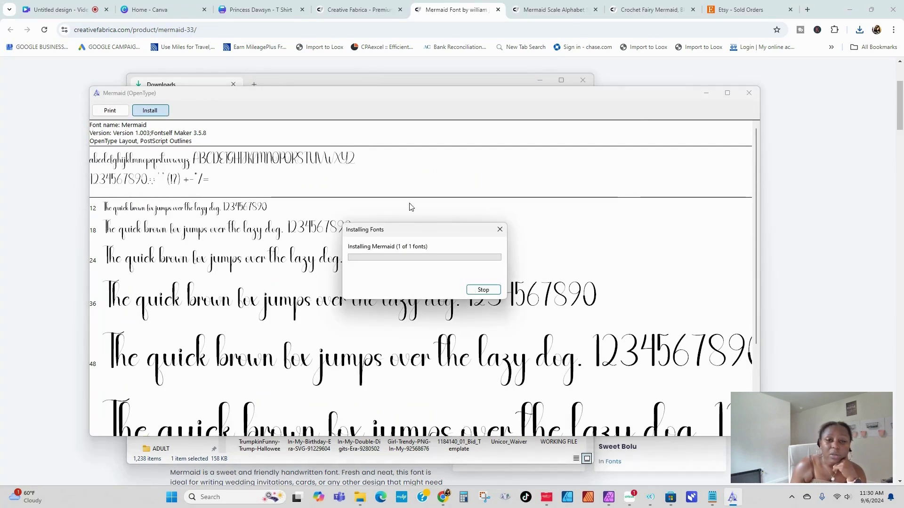
left_click(749, 93)
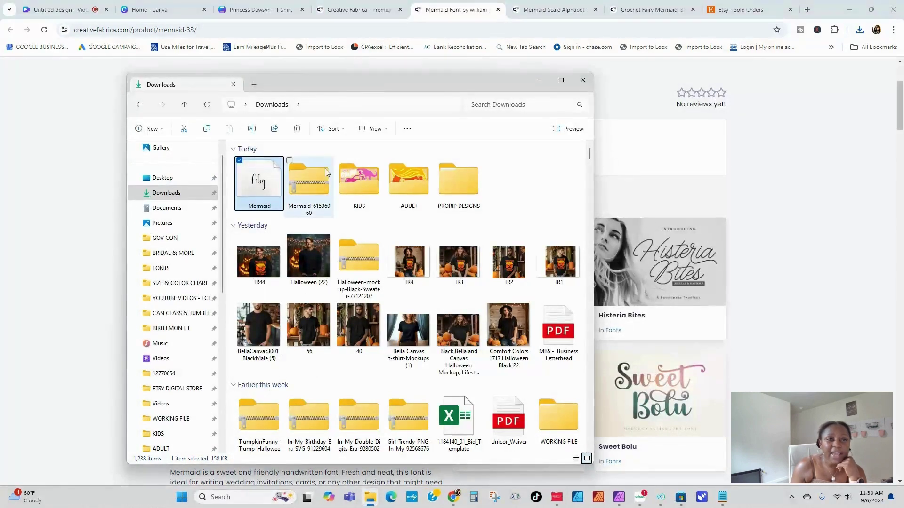
Step: Switch back to the Canva T-shirt design and upload Mermaid.otf as a custom font, acknowledging the usage rights
left_click(245, 10)
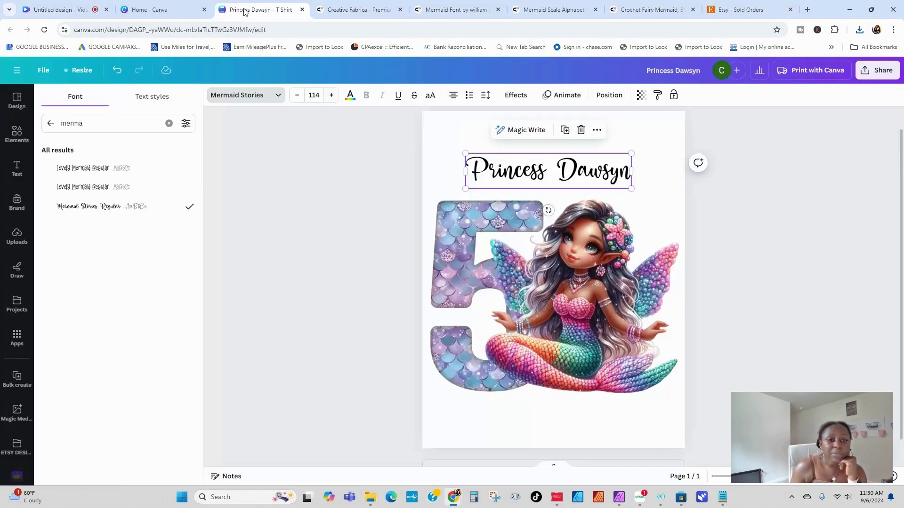
left_click(169, 124)
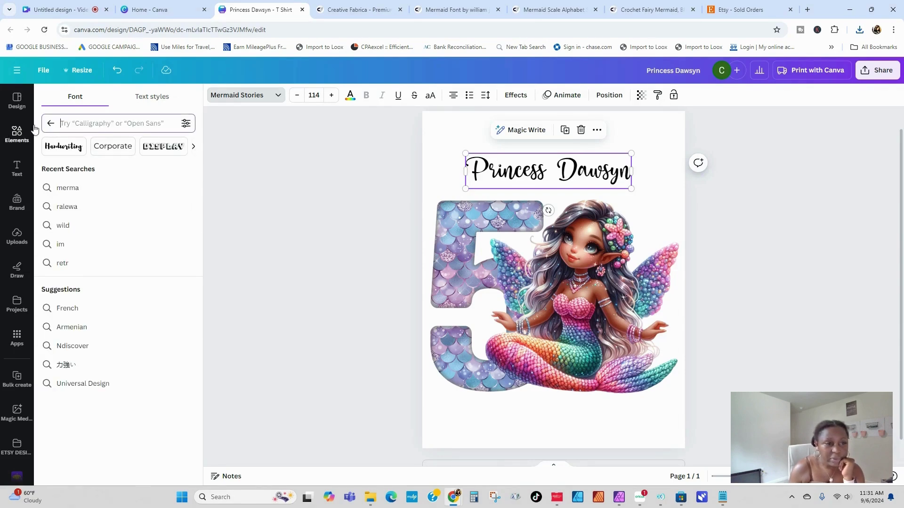
left_click(50, 124)
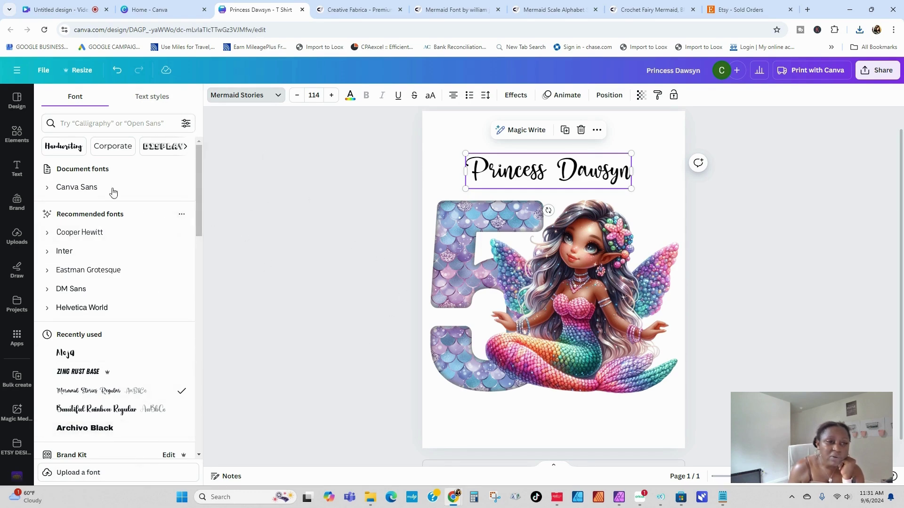
left_click(65, 473)
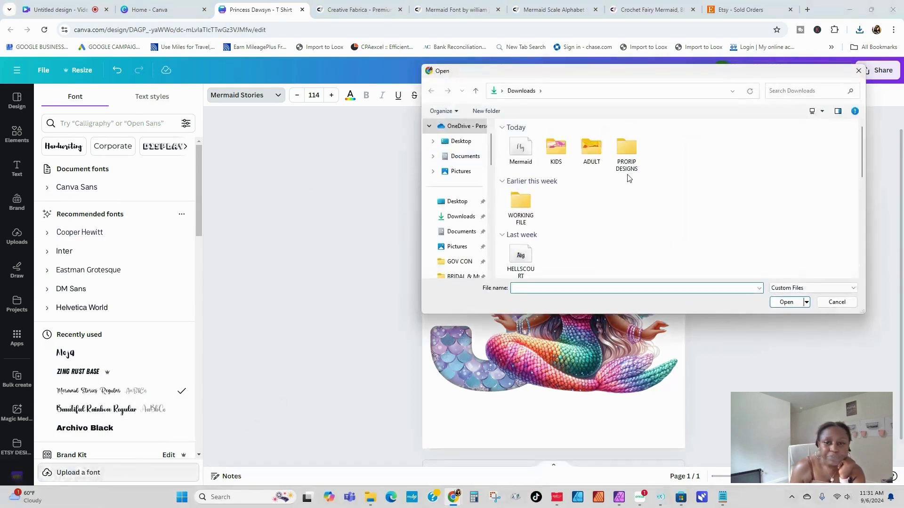
double_click(520, 150)
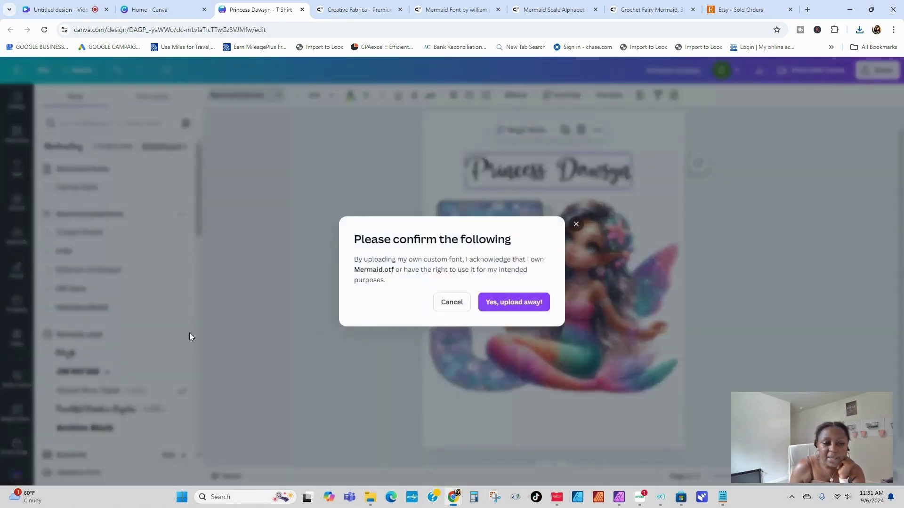
left_click(507, 305)
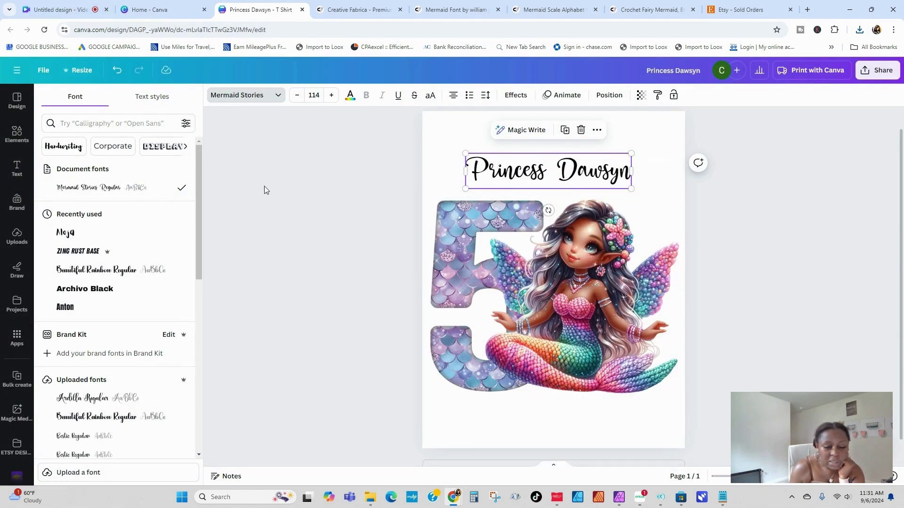
mouse_move(377, 481)
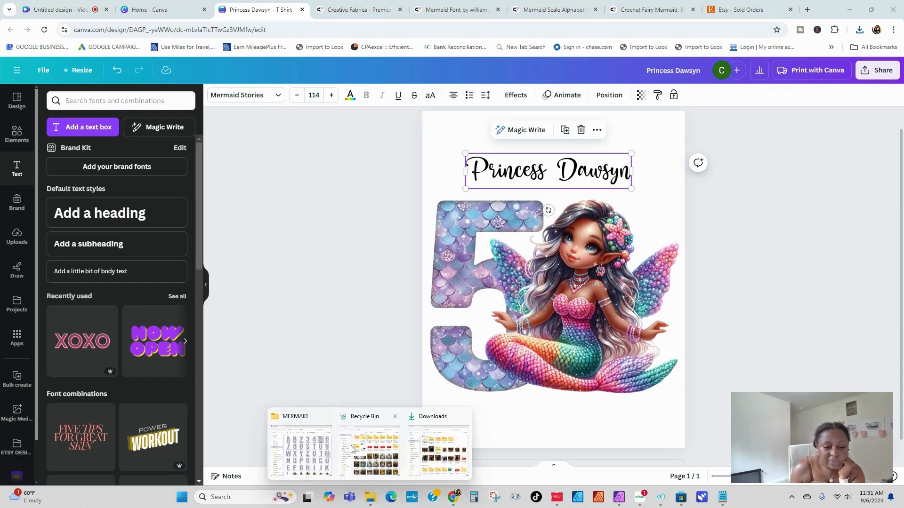
mouse_move(376, 450)
mouse_move(448, 454)
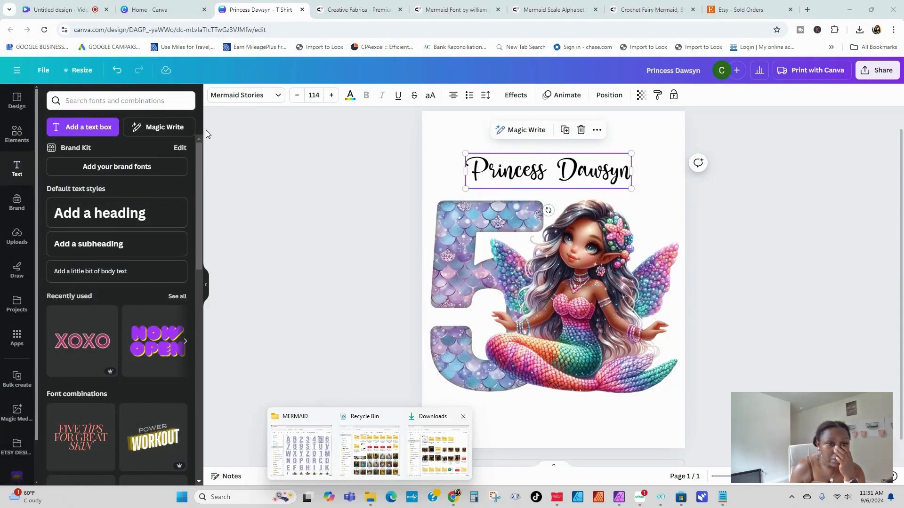
Step: Search the fonts for "mermai" and try the uploaded Mermaid Regular on the name text
left_click(537, 176)
double_click(537, 176)
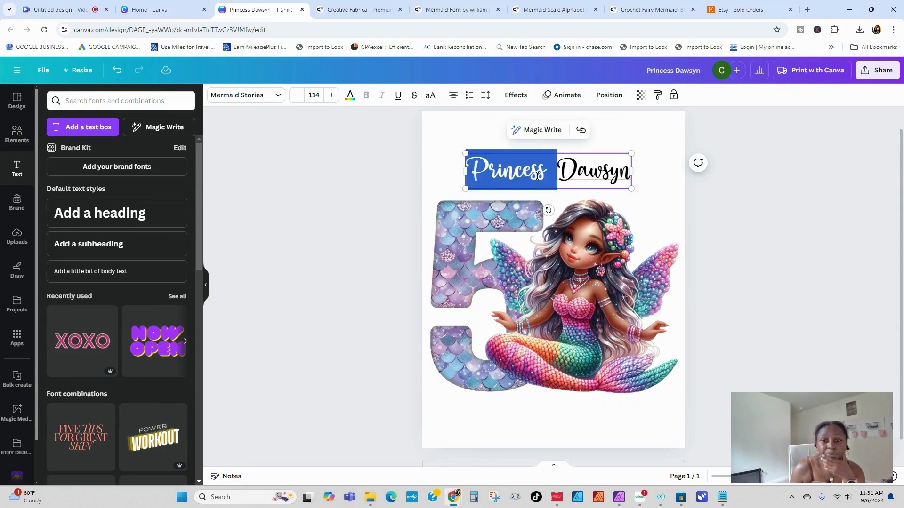
left_click(538, 176)
left_click(219, 97)
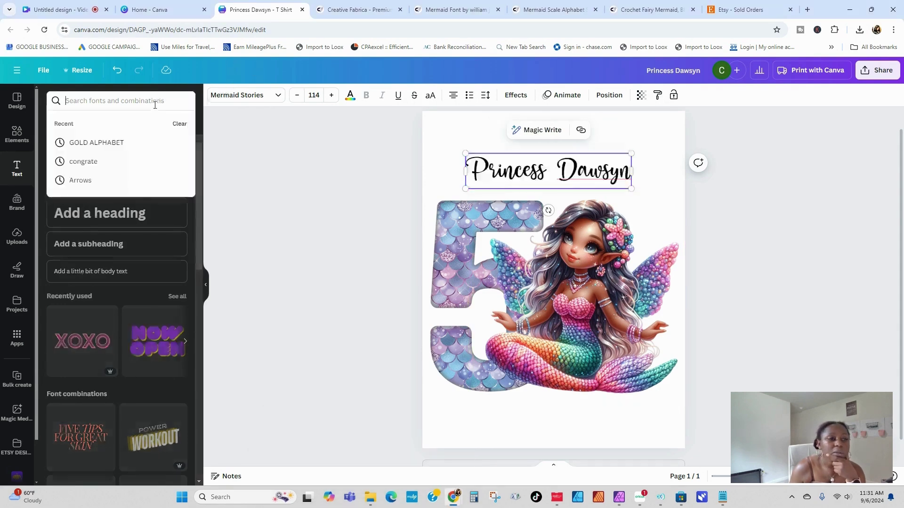
left_click(266, 100)
left_click(266, 101)
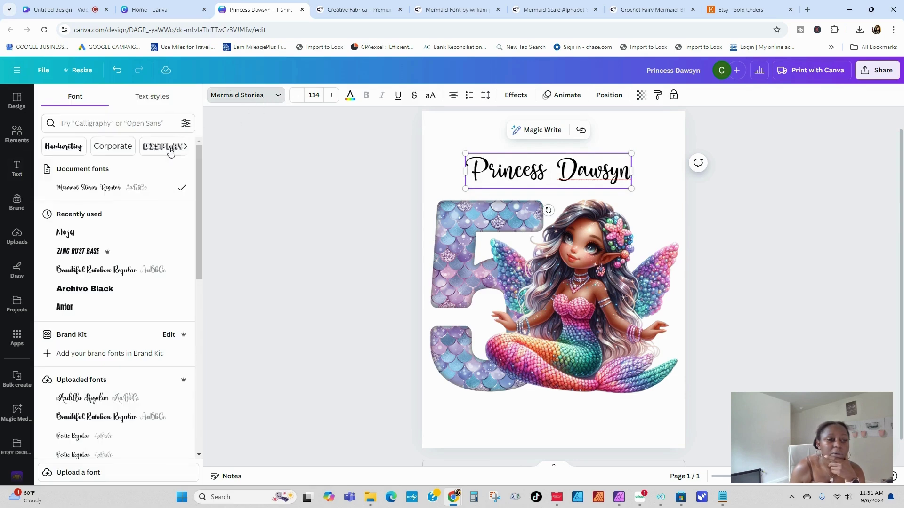
left_click(113, 123)
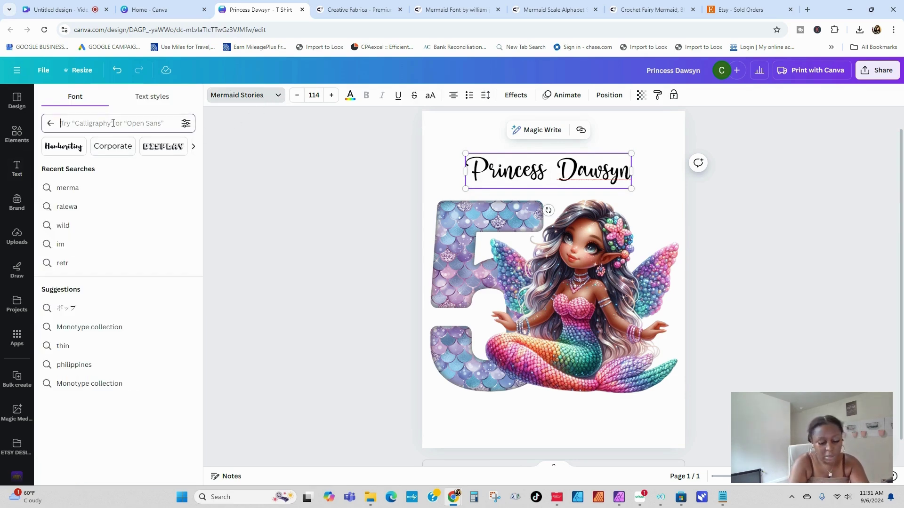
type("mermai")
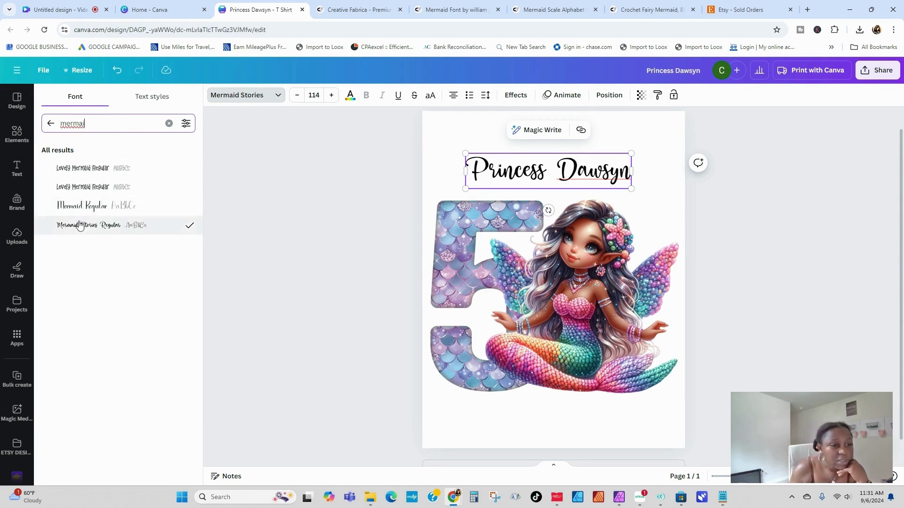
left_click(102, 208)
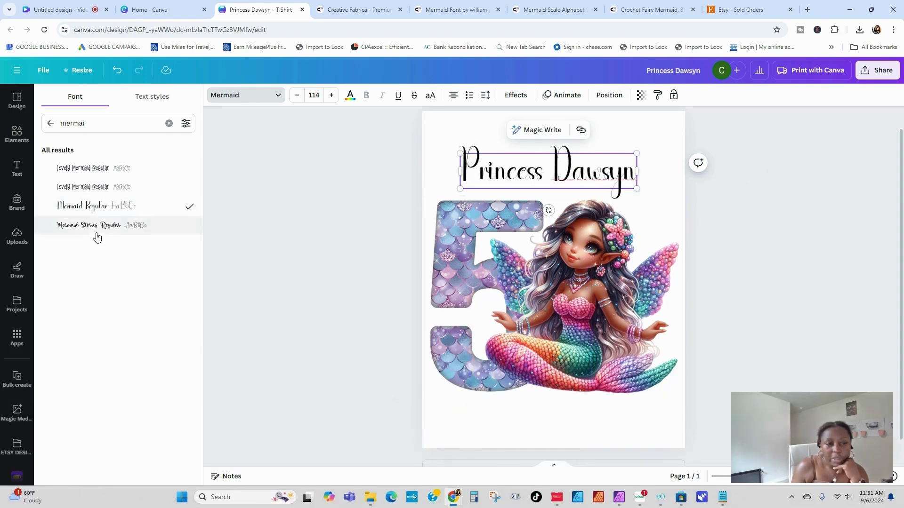
Step: Return the name text to the Mermaid Stories Regular font and clear the font search
left_click(72, 229)
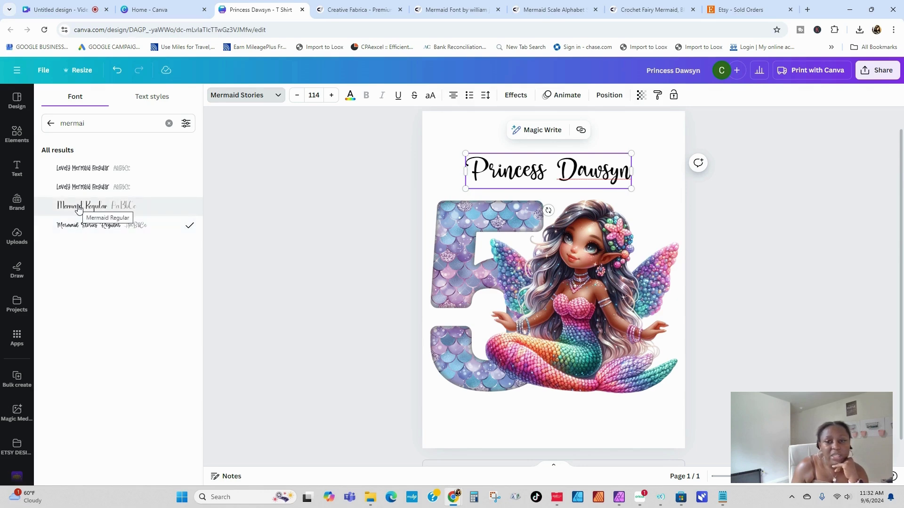
left_click(169, 124)
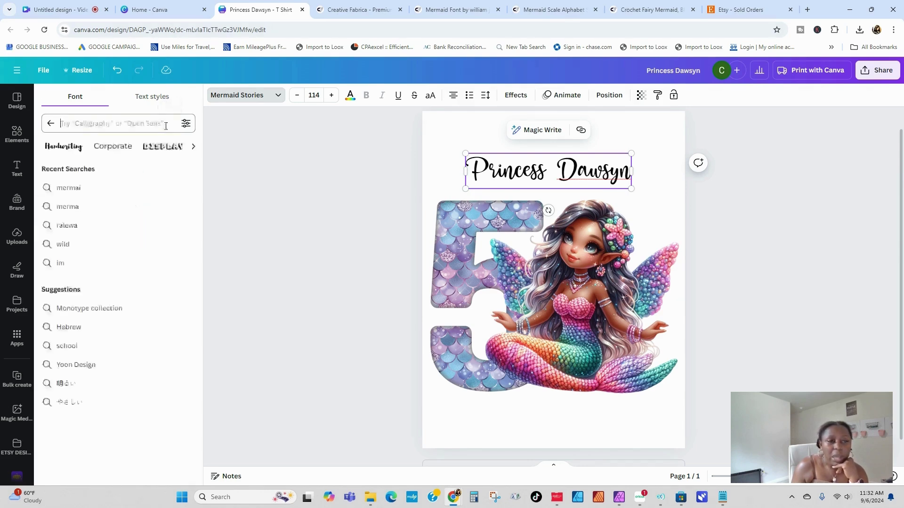
left_click(51, 123)
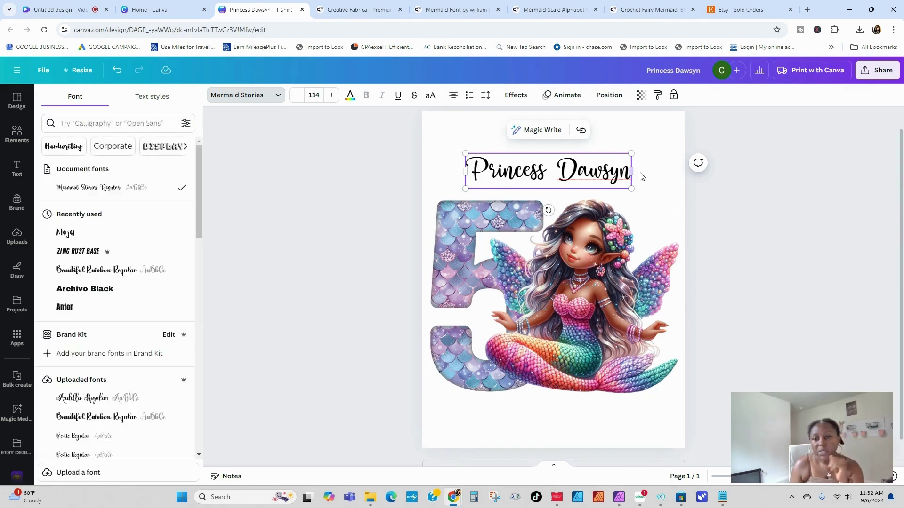
Step: Enlarge the name text to font size 161 so it spans nearly the full width of the design
left_click_drag(632, 188, 669, 197)
left_click_drag(465, 197, 436, 205)
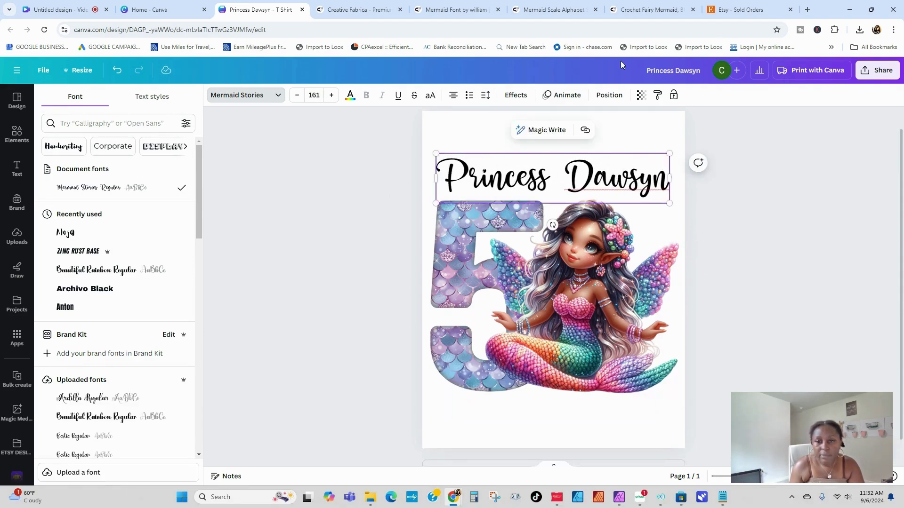
Step: Apply the Curve shape to the name text with a curve of 40 and move it up, centered above the artwork
left_click(515, 98)
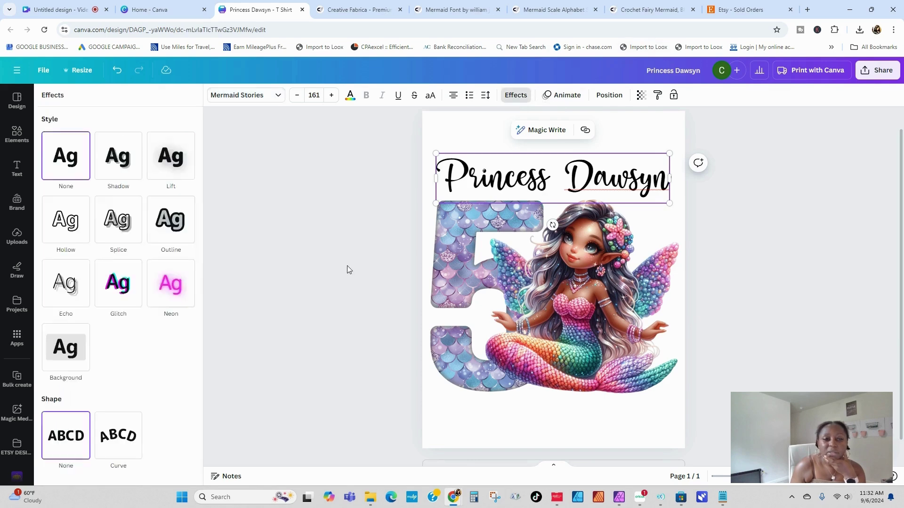
left_click(117, 443)
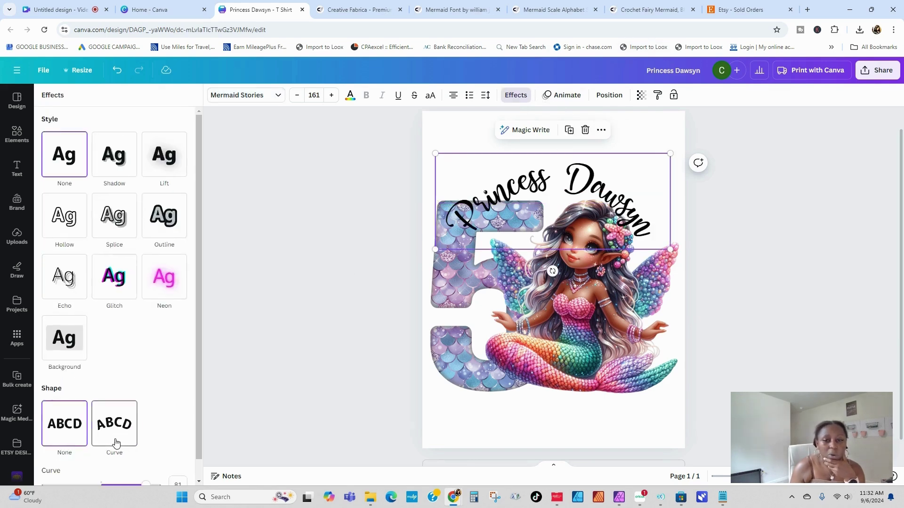
scroll(173, 343, "down", 1)
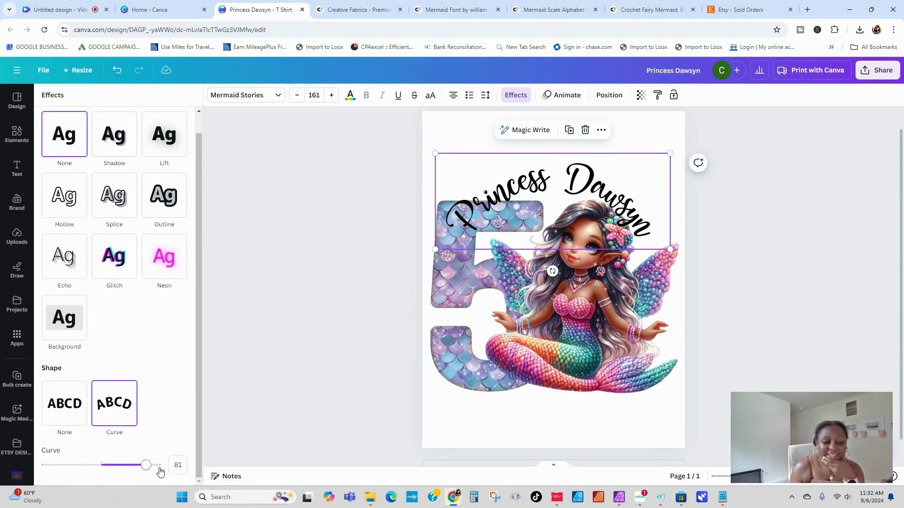
left_click_drag(147, 468, 124, 470)
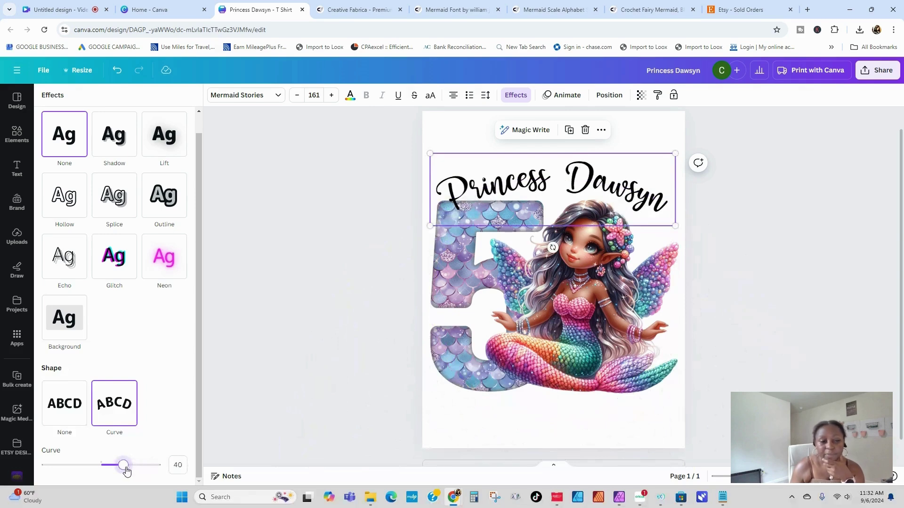
left_click_drag(528, 180, 526, 162)
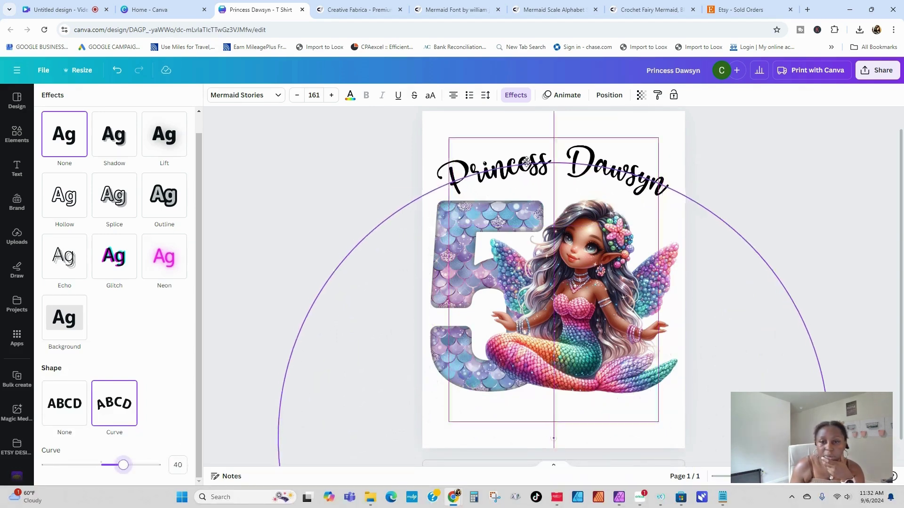
left_click_drag(525, 162, 546, 163)
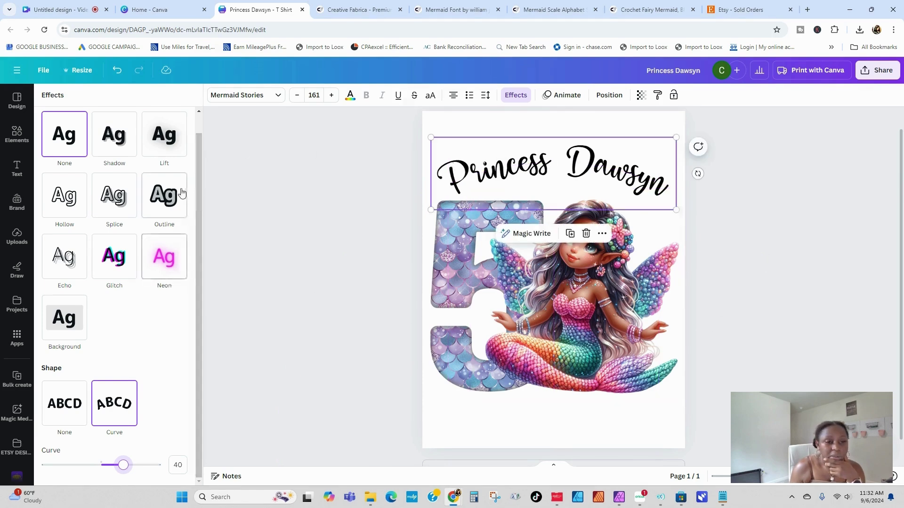
Step: Try the Outline effect on the curved name text and set its style back to None
left_click(164, 195)
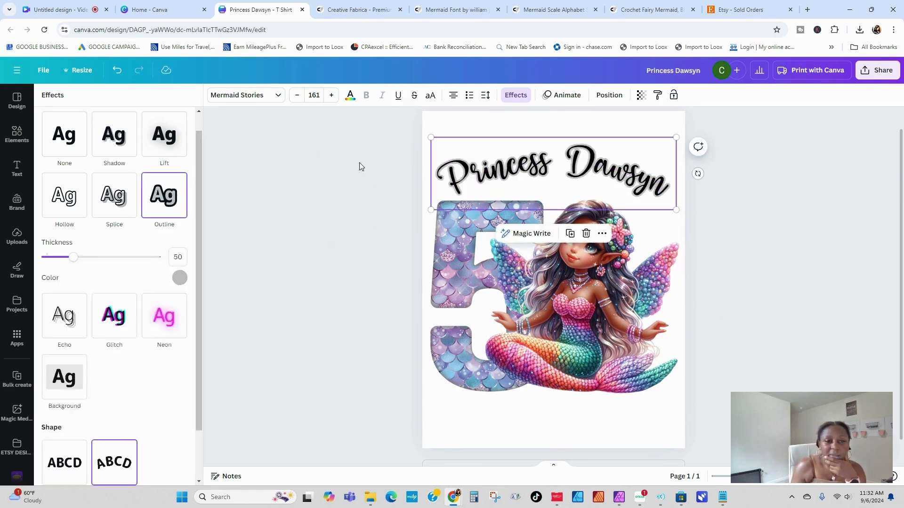
left_click(70, 148)
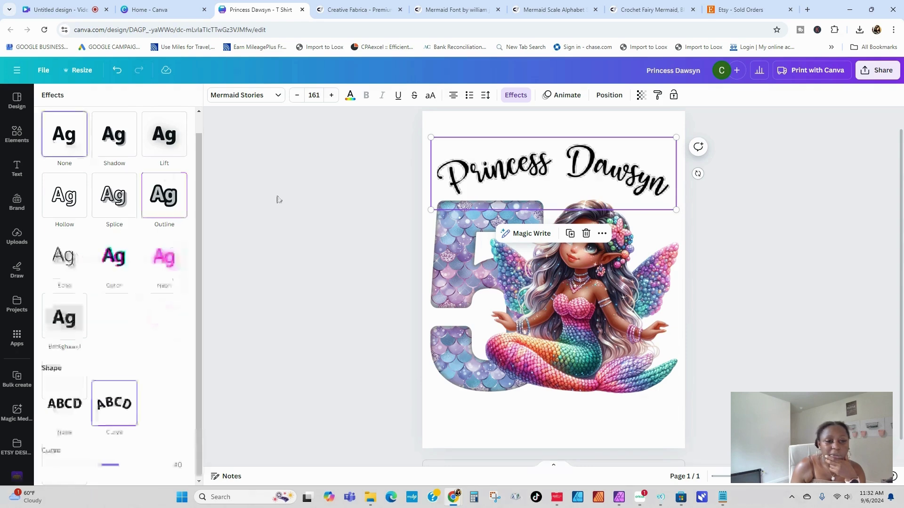
Step: Select the whole curved name and color it with the pale lavender photo color from the mermaid-scale number 5
double_click(507, 164)
left_click_drag(507, 165, 597, 169)
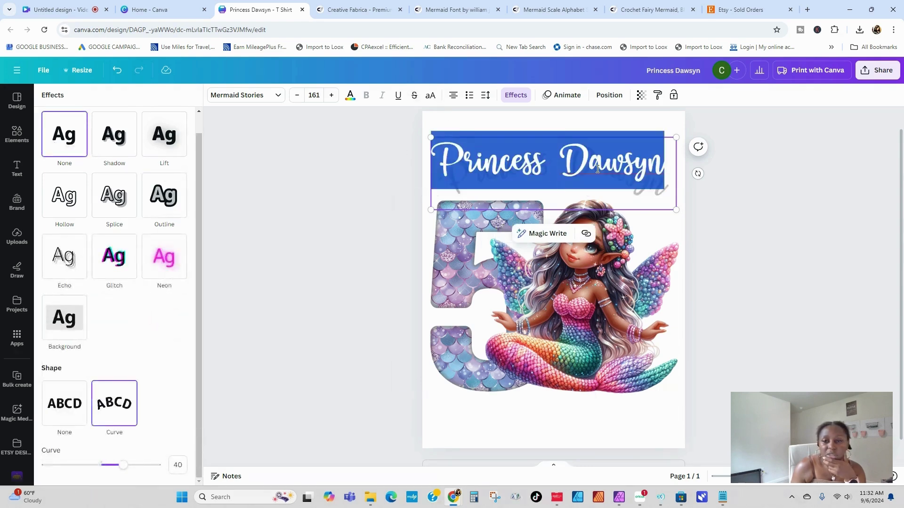
left_click(350, 95)
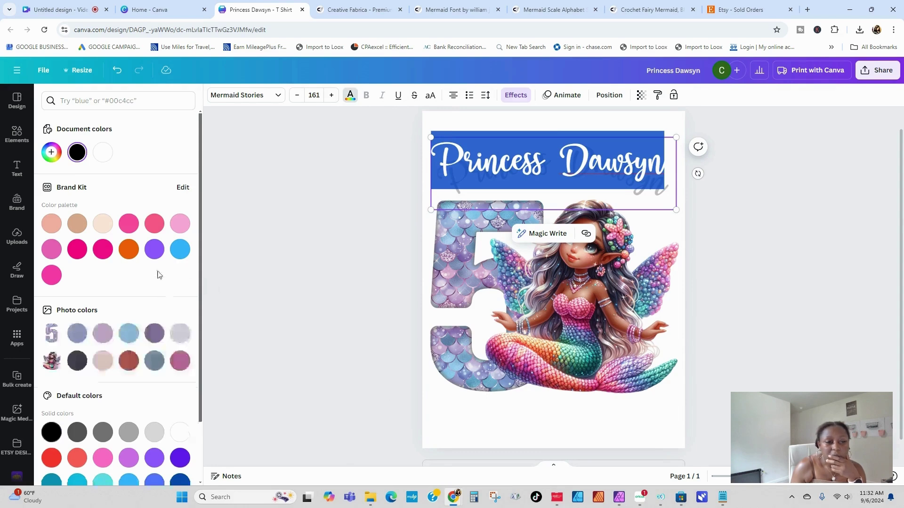
left_click(179, 333)
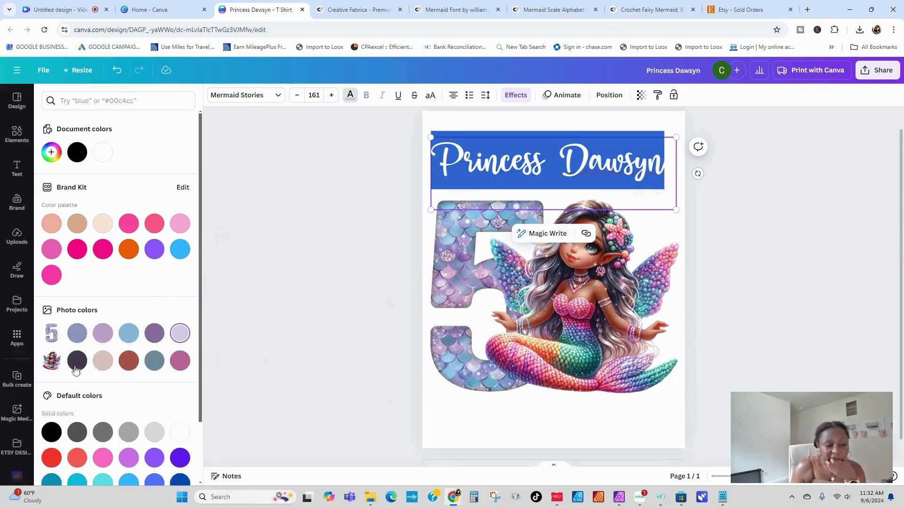
Step: Select the whole curved name and color it with the dark purple photo color from the mermaid-scale number 5
left_click(372, 296)
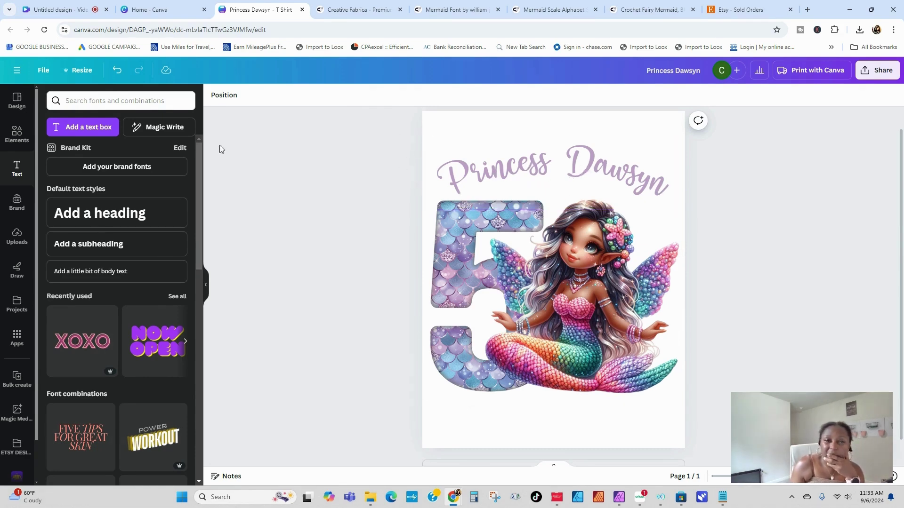
double_click(573, 155)
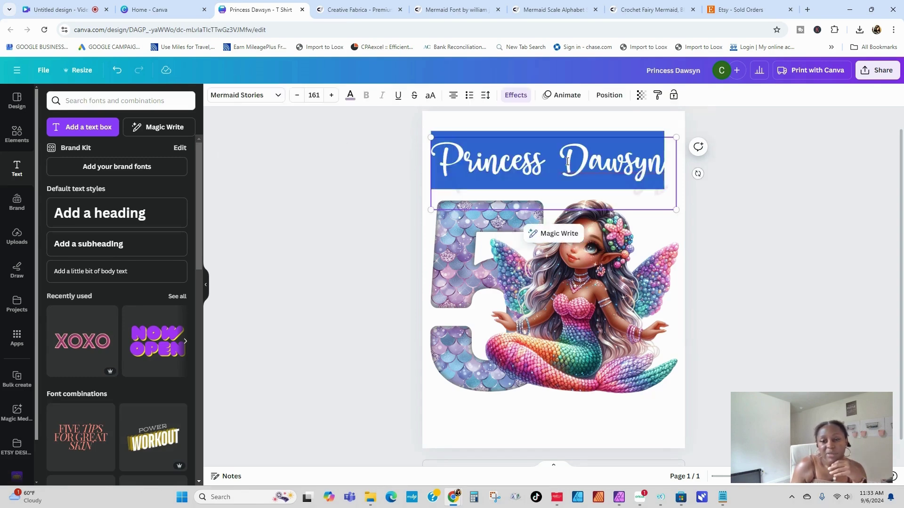
left_click(350, 95)
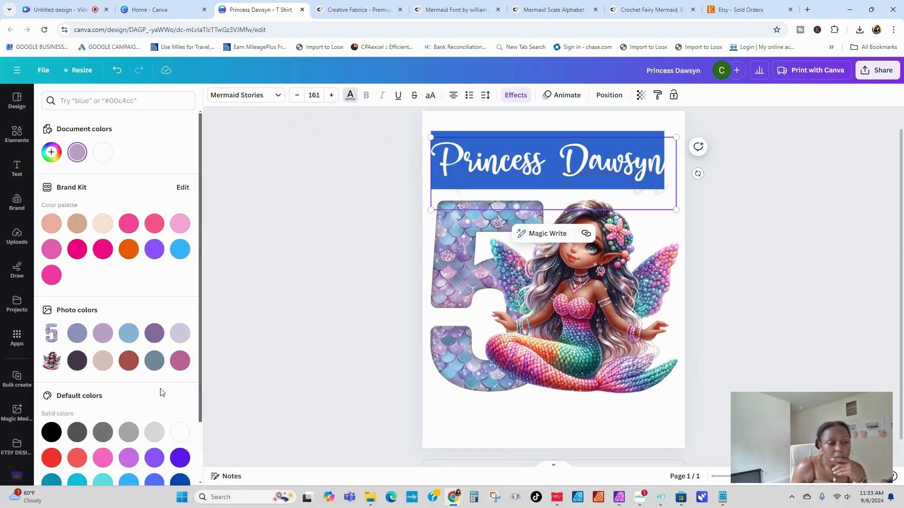
left_click(154, 333)
left_click(349, 250)
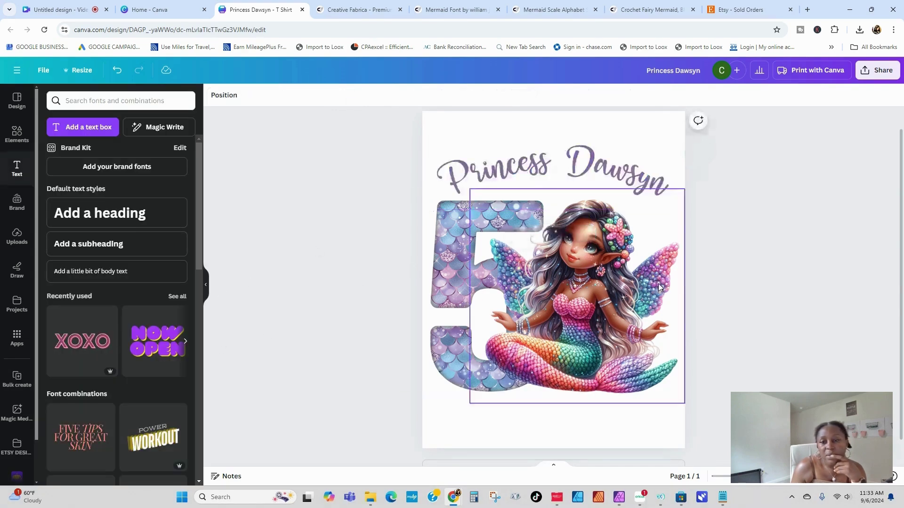
Step: Try the Outline effect on the dark purple name, check its outline color options, and set the style back to None
left_click(590, 161)
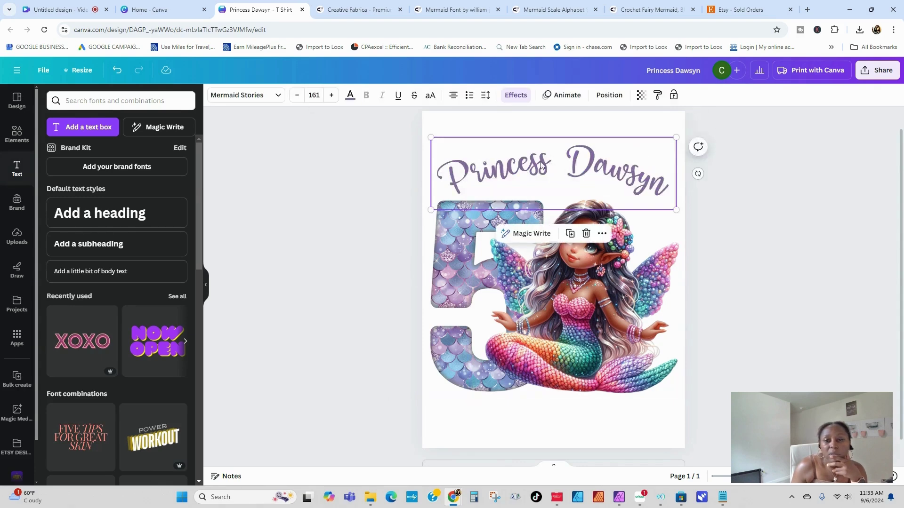
left_click(515, 95)
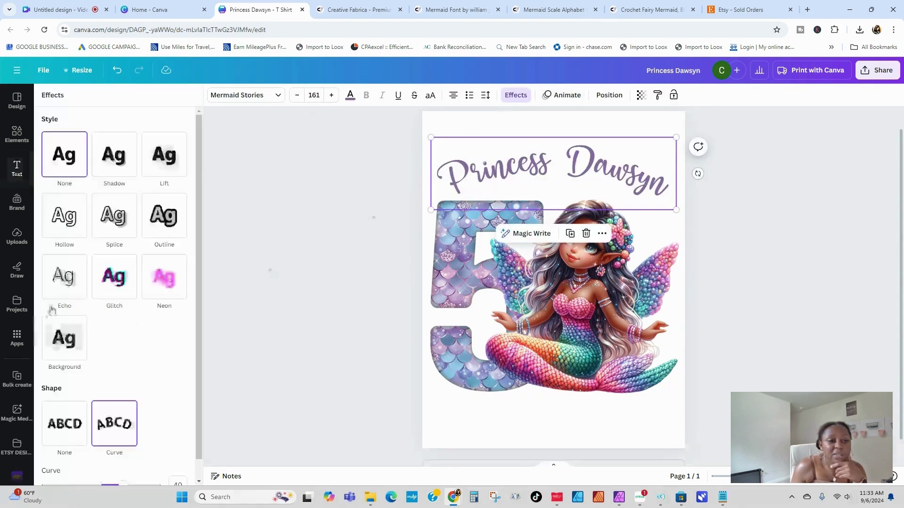
left_click(164, 216)
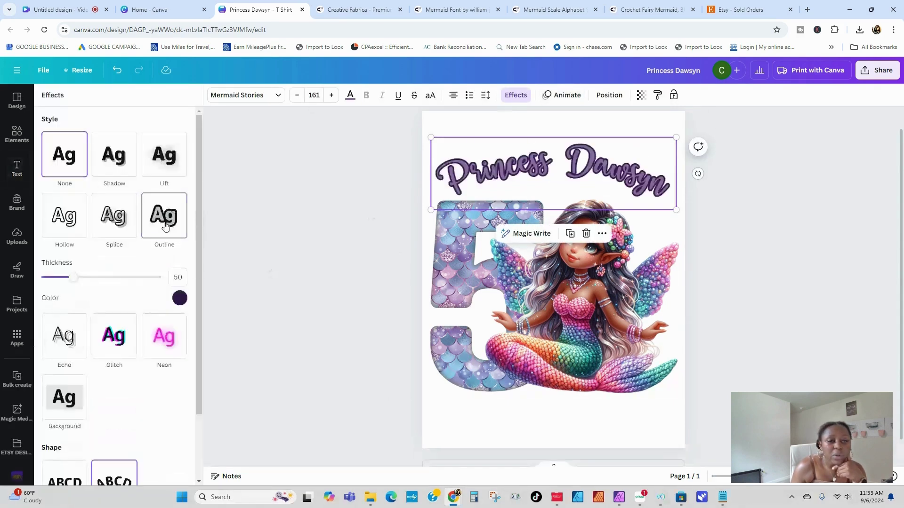
left_click(180, 298)
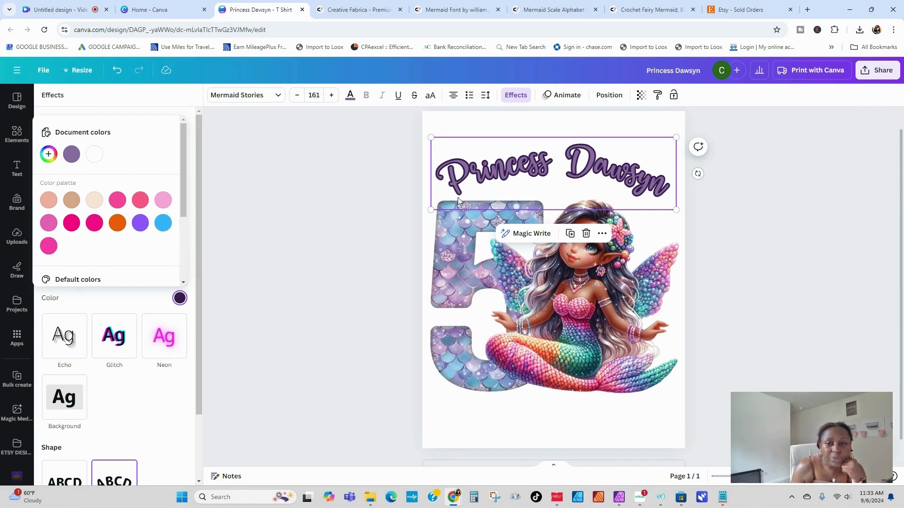
left_click(366, 196)
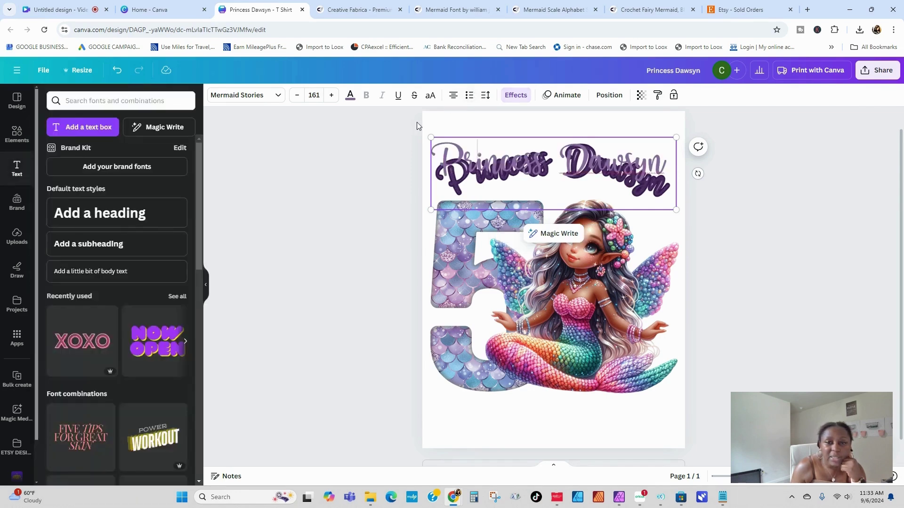
left_click(515, 95)
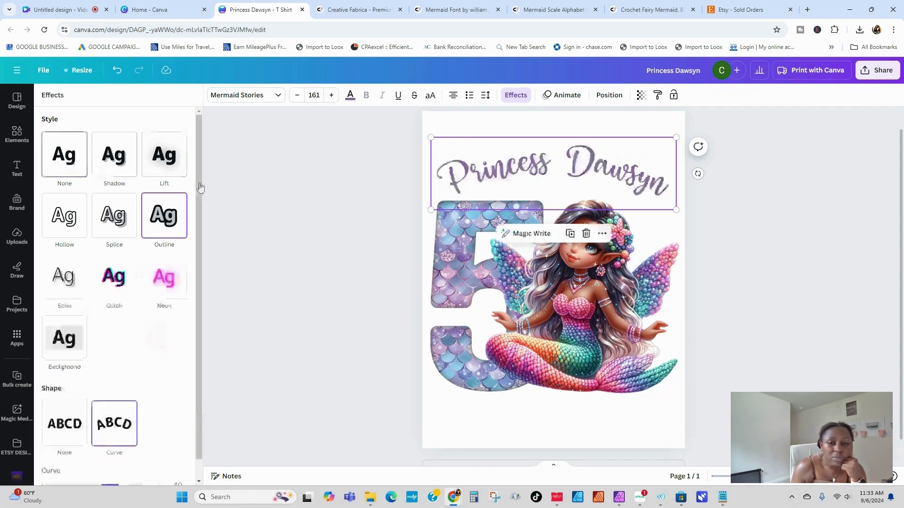
left_click(80, 163)
left_click(331, 210)
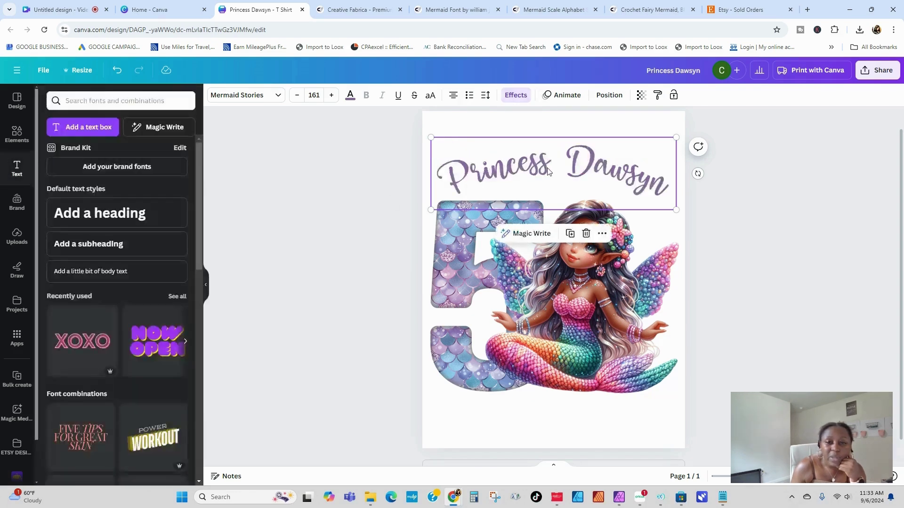
Step: Recolor the whole curved name with the pale lavender photo color from the mermaid-scale number 5
left_click(350, 94)
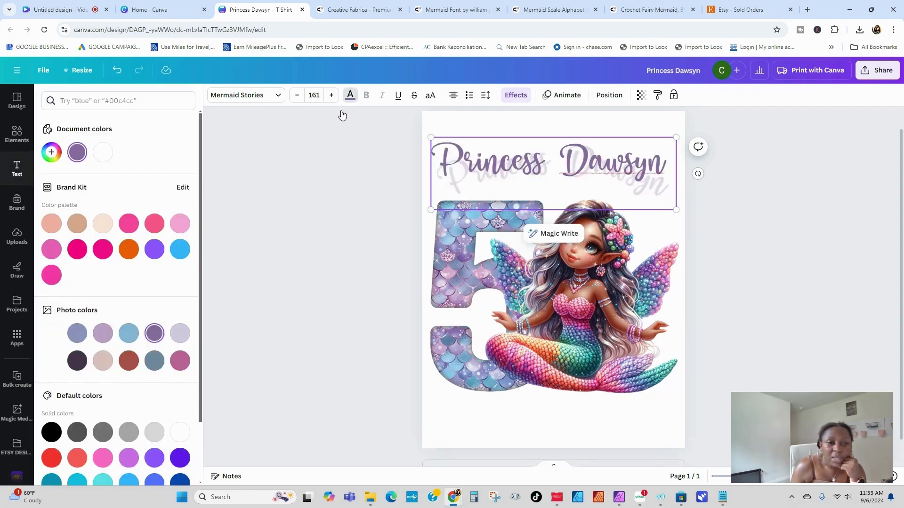
left_click(180, 334)
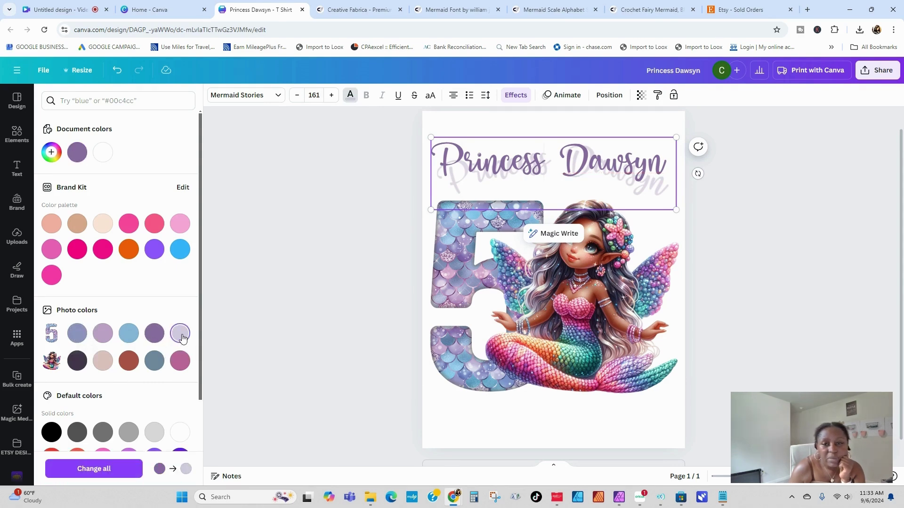
key("Escape")
key("Return")
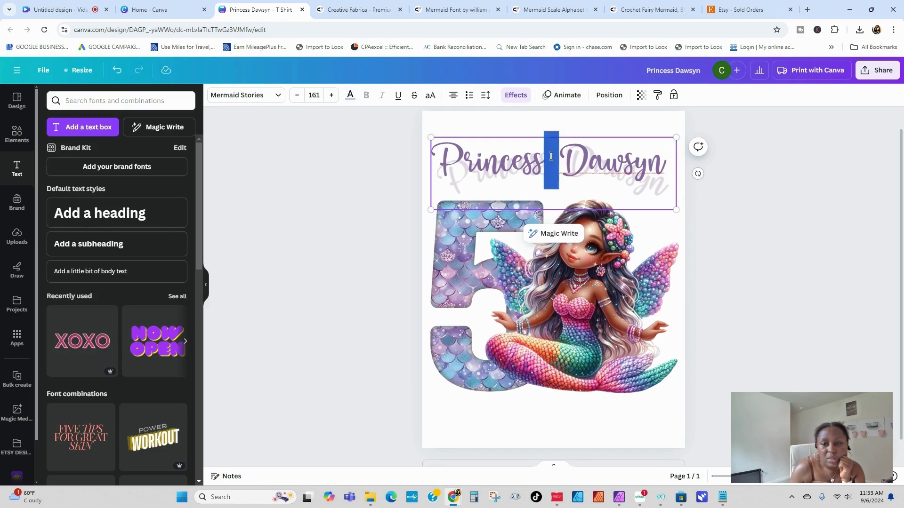
key("ctrl+a")
left_click(350, 97)
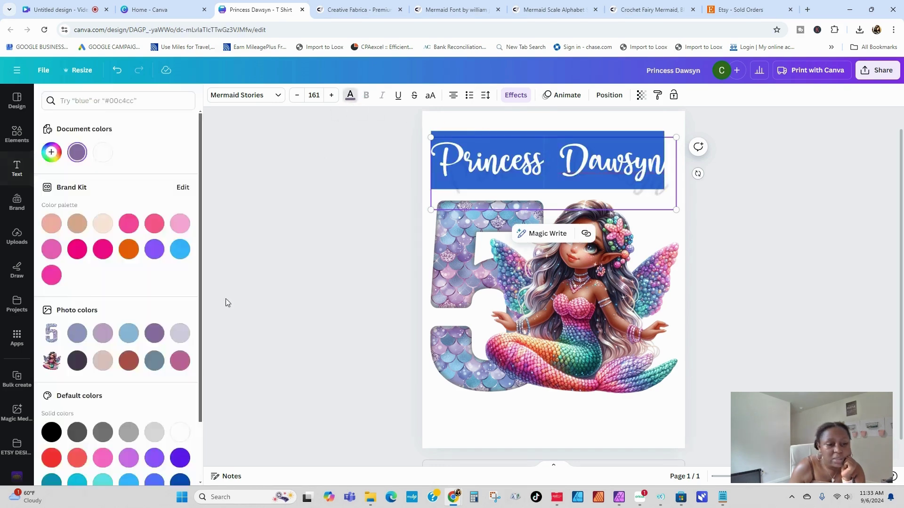
left_click(179, 338)
left_click(317, 267)
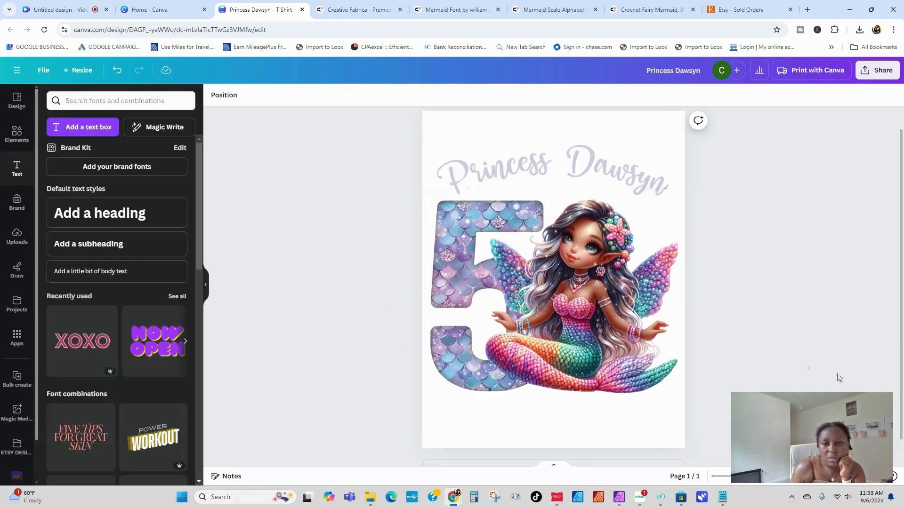
Step: Recolor the whole curved name with the medium mauve photo color from the mermaid-scale number 5
left_click(551, 167)
double_click(461, 165)
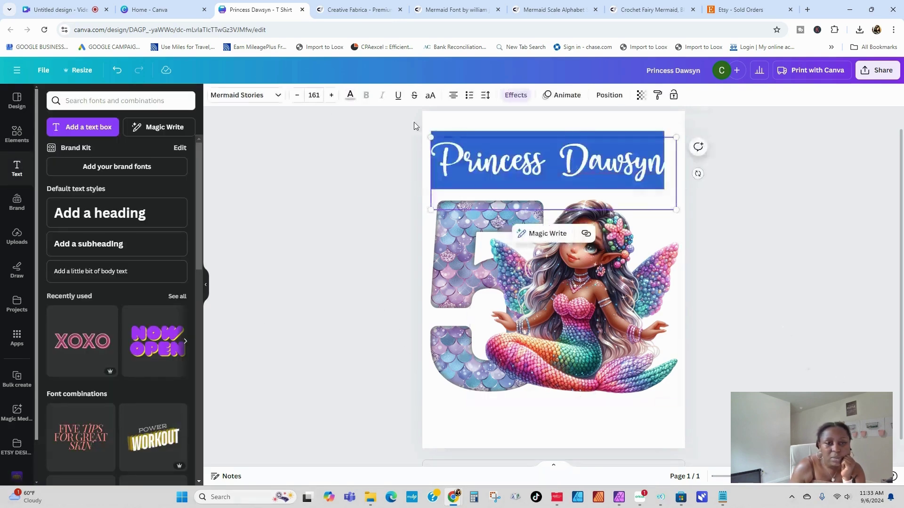
left_click(350, 100)
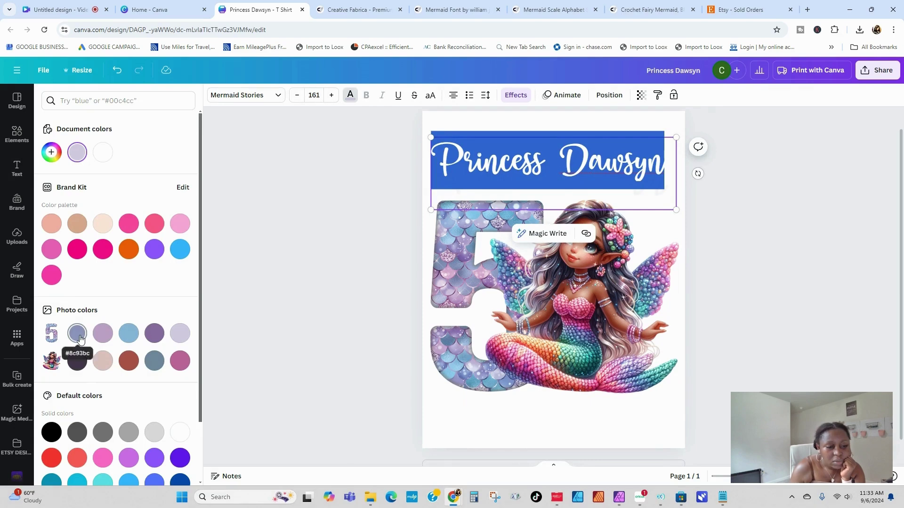
left_click(99, 337)
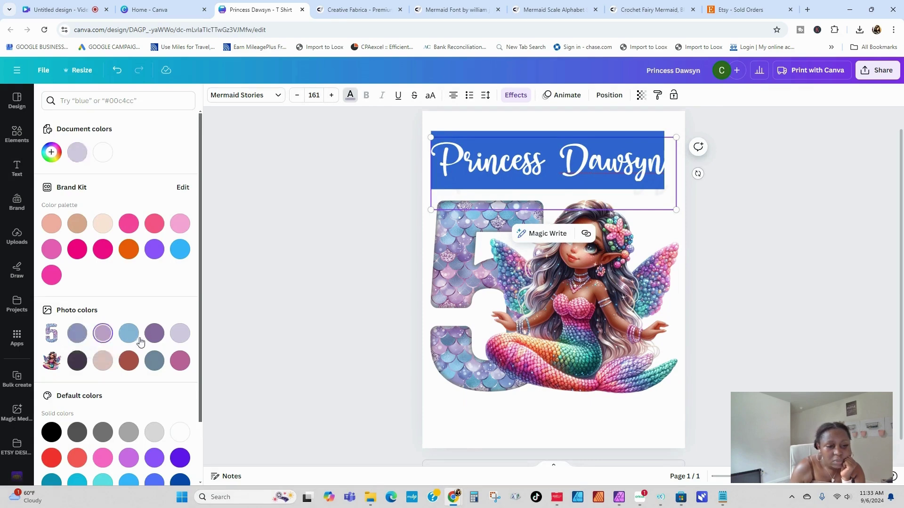
left_click(259, 238)
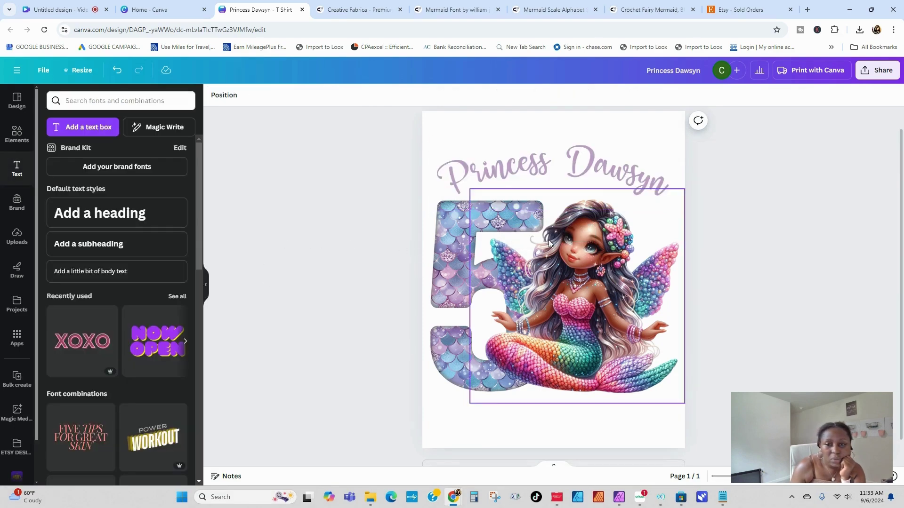
Step: Try custom light purple shades on the whole name, including #BF97CB and #DFB7EB
left_click(513, 176)
triple_click(513, 176)
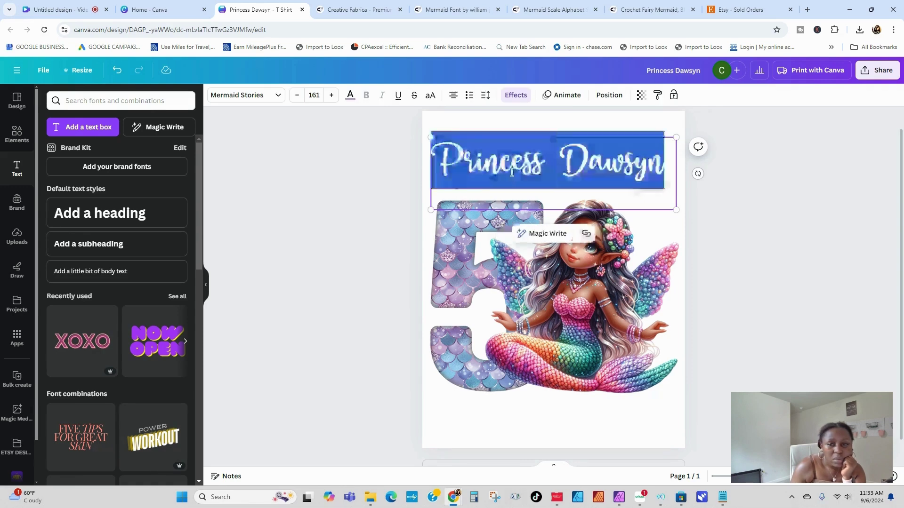
left_click(349, 95)
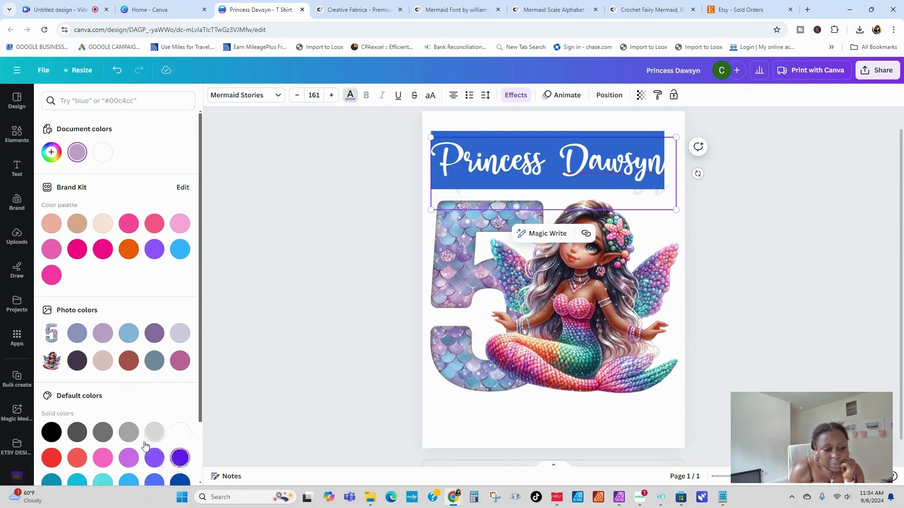
scroll(146, 454, "down", 1)
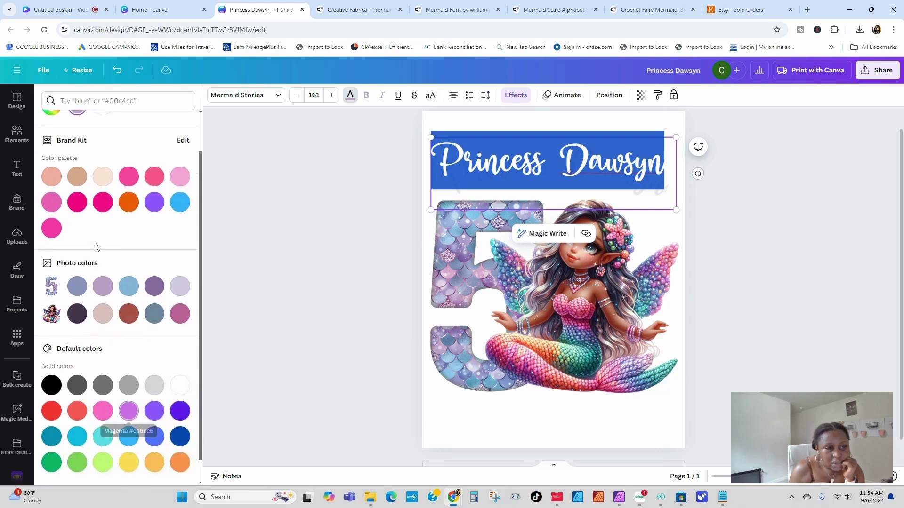
scroll(95, 246, "up", 1)
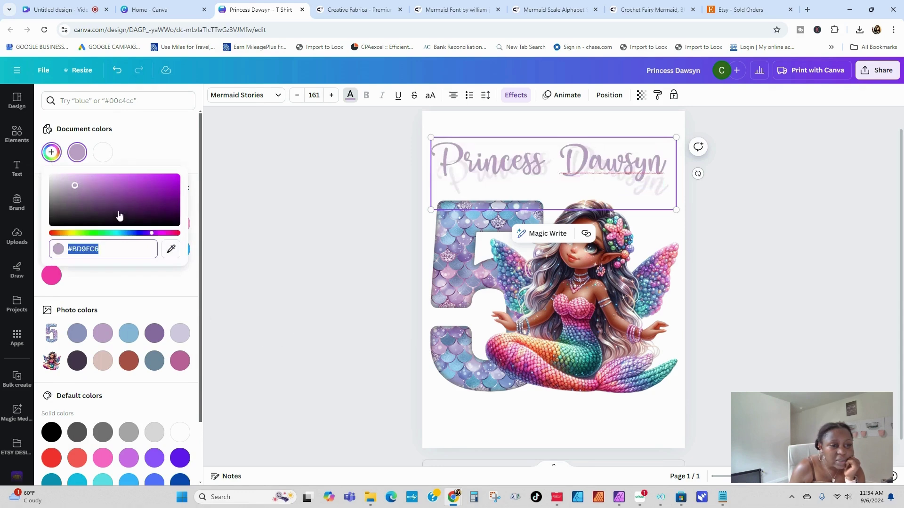
left_click(80, 179)
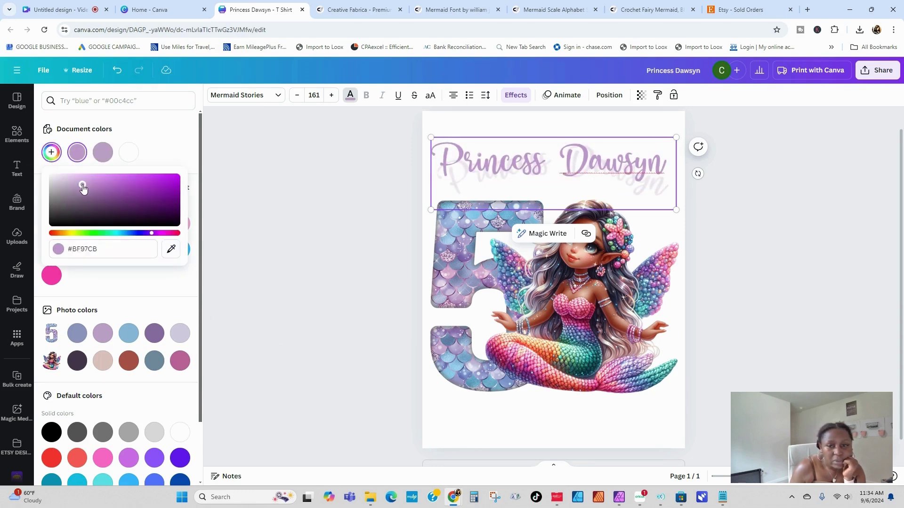
left_click(77, 179)
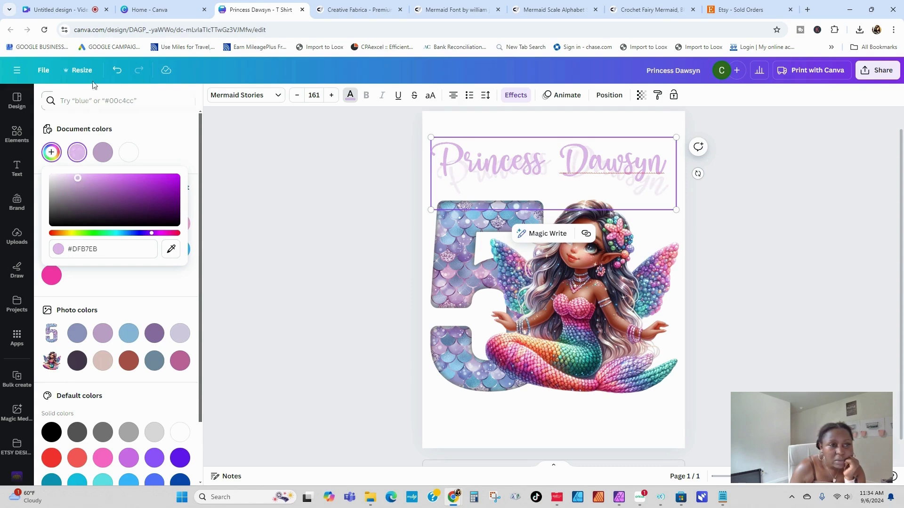
Step: Step back through the last custom color changes on the name to a more muted purple shade
left_click(118, 71)
left_click(118, 71)
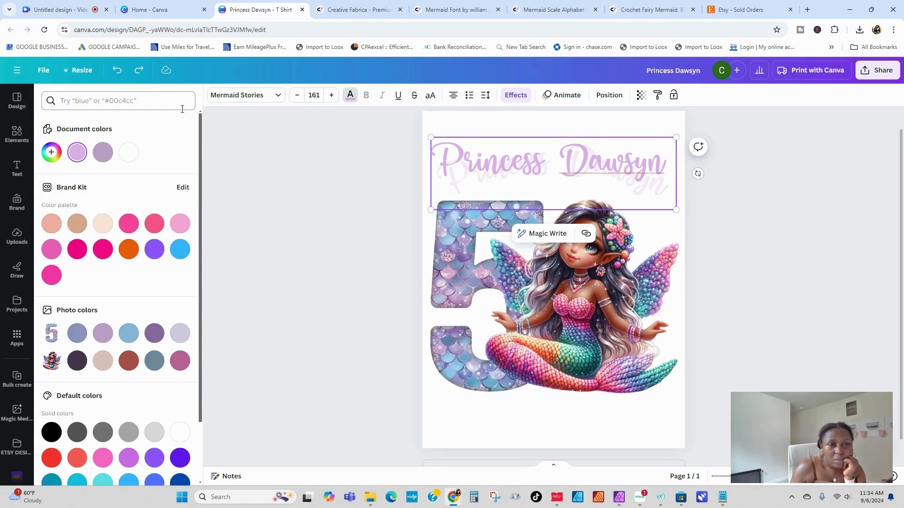
left_click(137, 73)
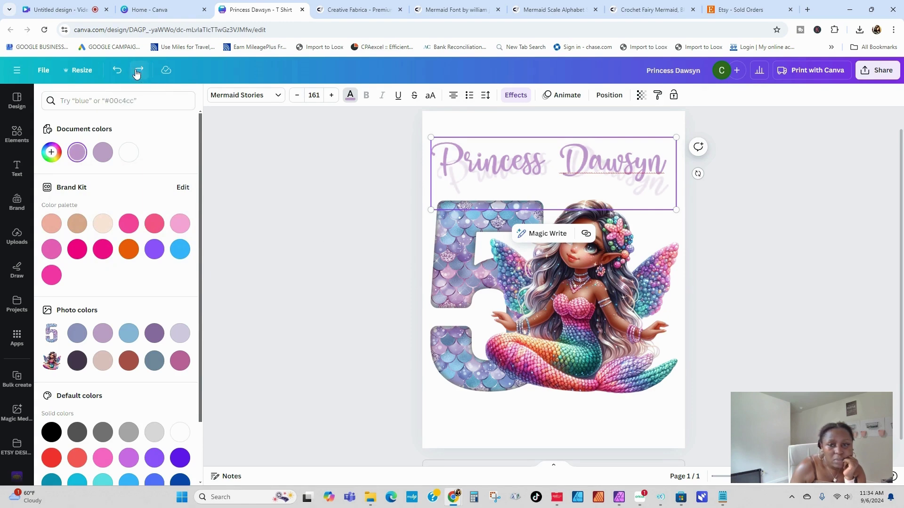
left_click(282, 184)
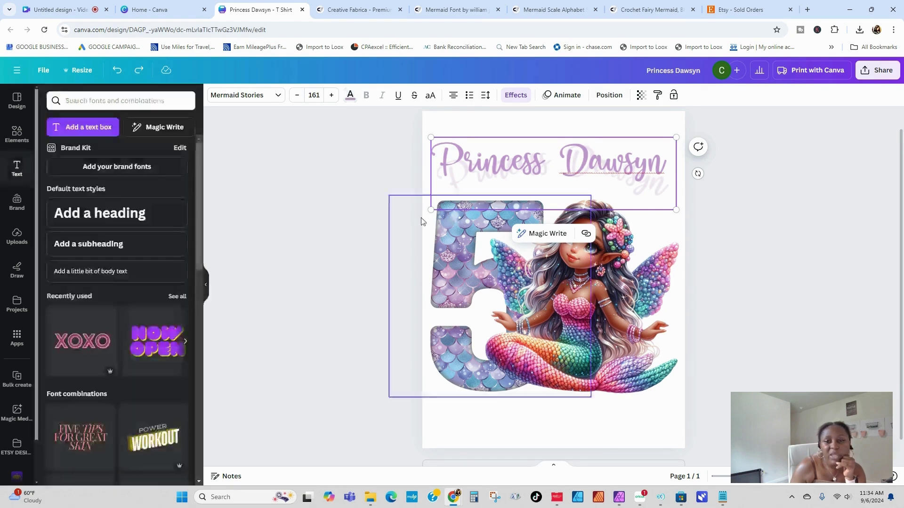
Step: Color the curved name with the number 5's dark purple photo color #886A9E and copy its hex code
left_click(554, 167)
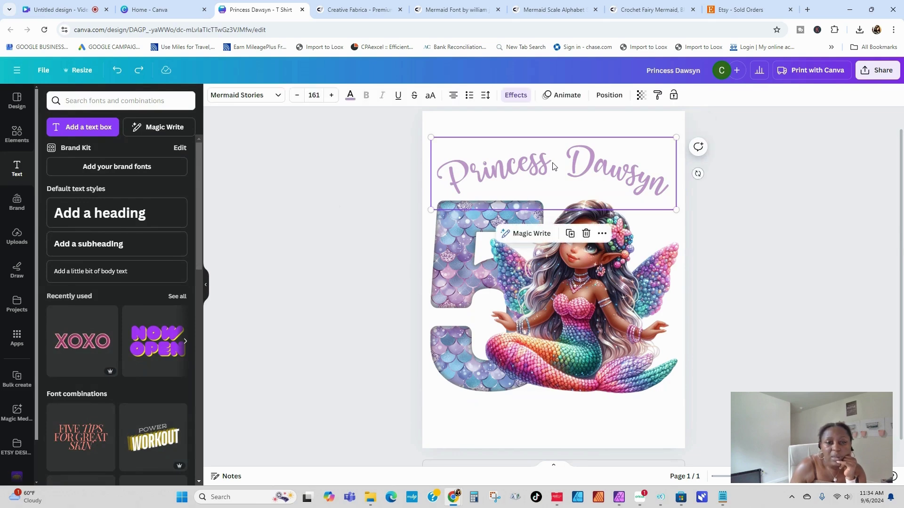
left_click(350, 95)
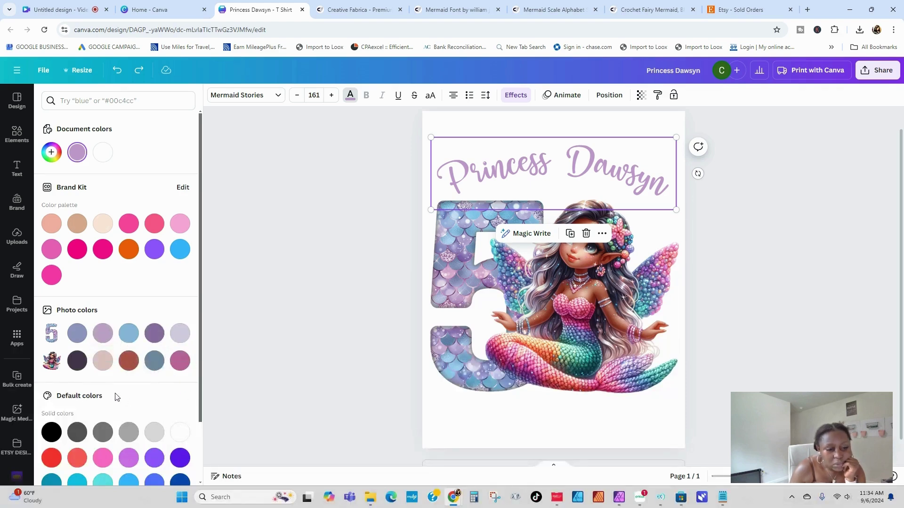
scroll(111, 397, "down", 1)
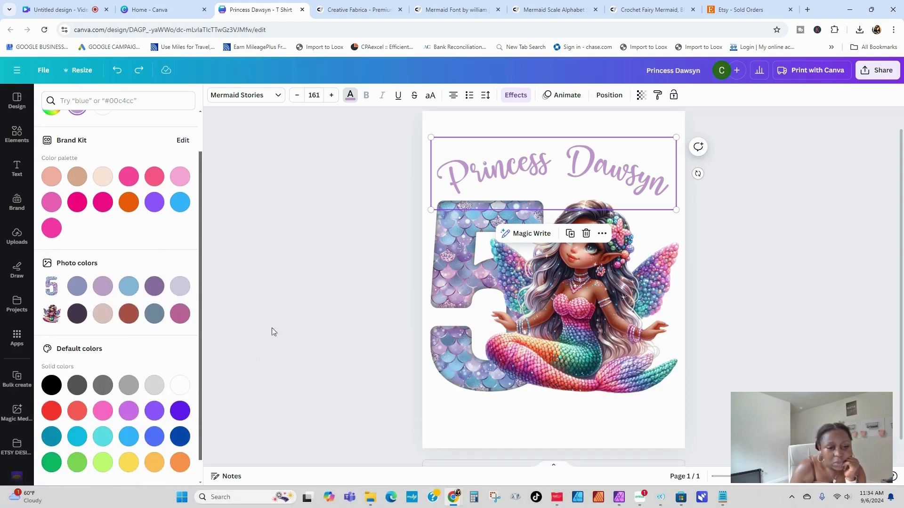
left_click(156, 293)
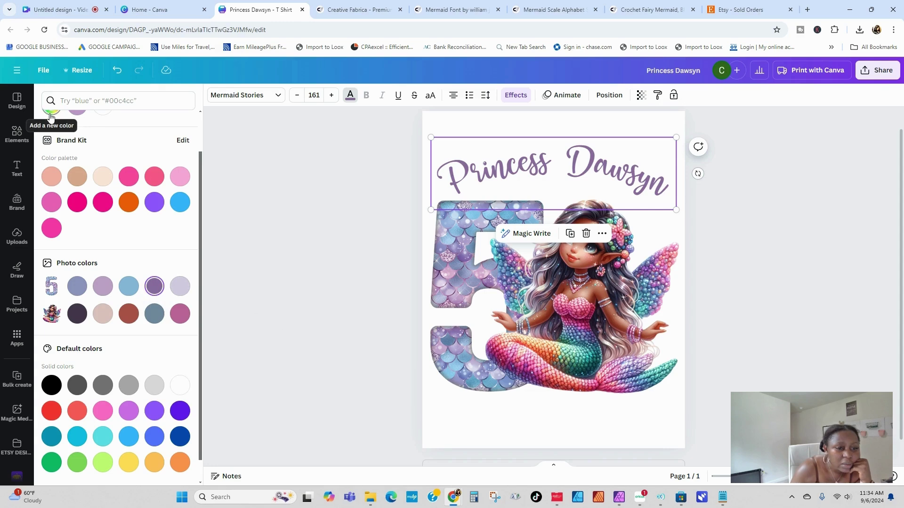
scroll(57, 159, "up", 1)
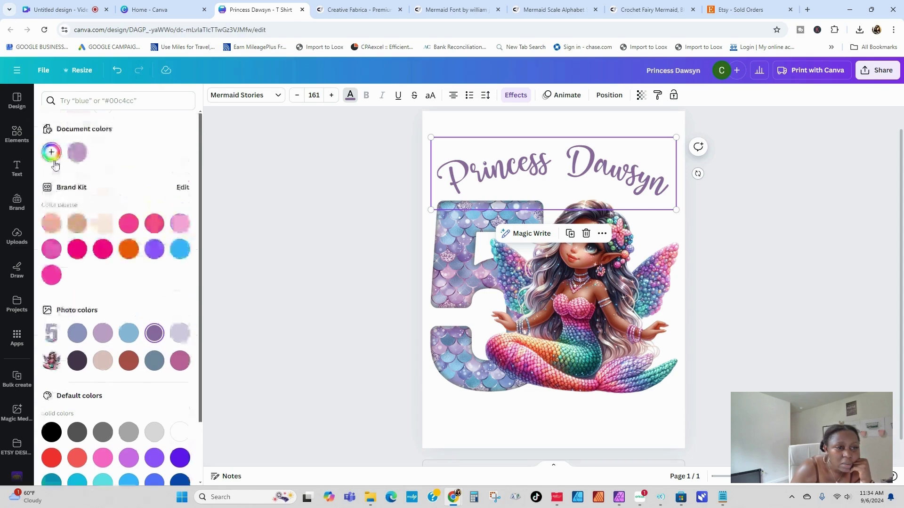
left_click(52, 151)
key("ctrl+c")
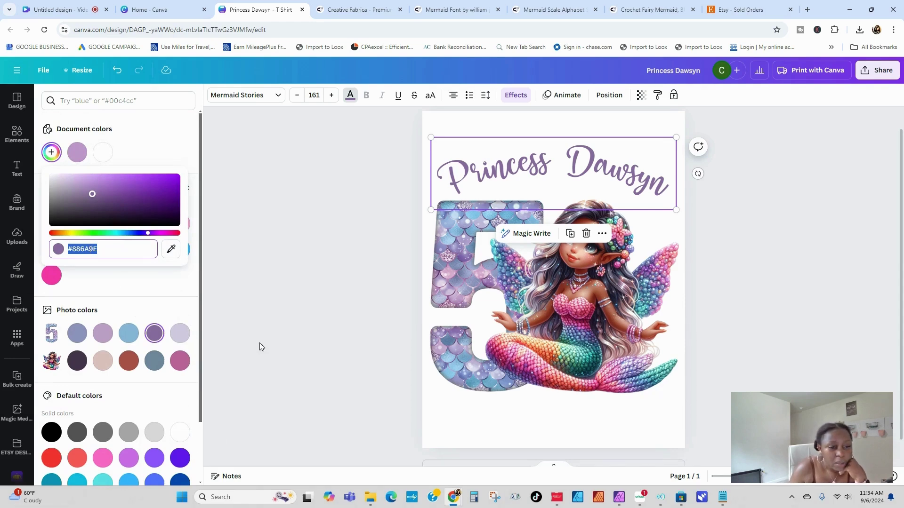
Step: Recolor the curved name with the light purple document color and give it an Outline effect in the copied #886A9E
left_click(75, 154)
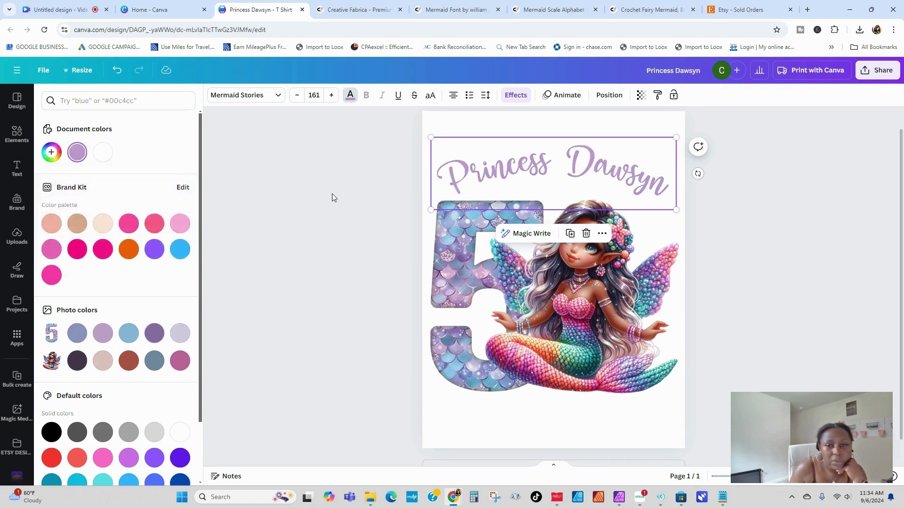
key("Escape")
left_click(515, 95)
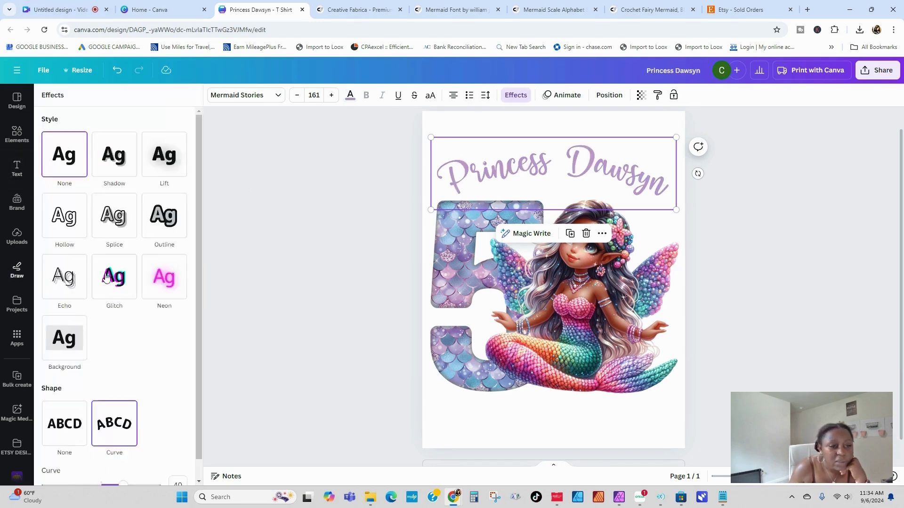
left_click(163, 215)
left_click(179, 298)
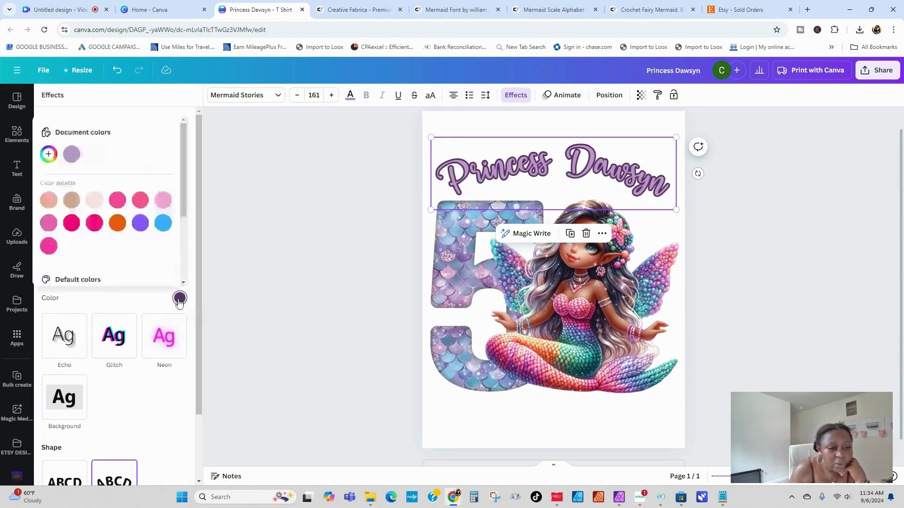
left_click(49, 154)
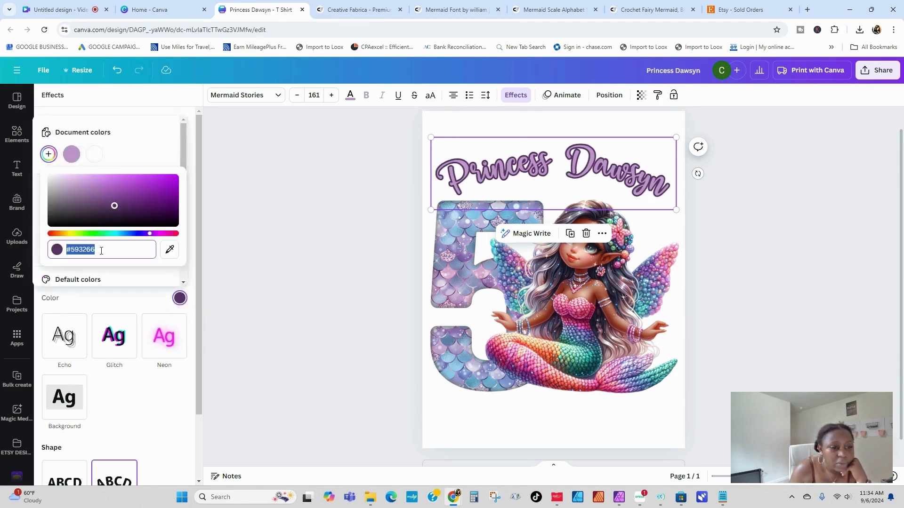
right_click(88, 251)
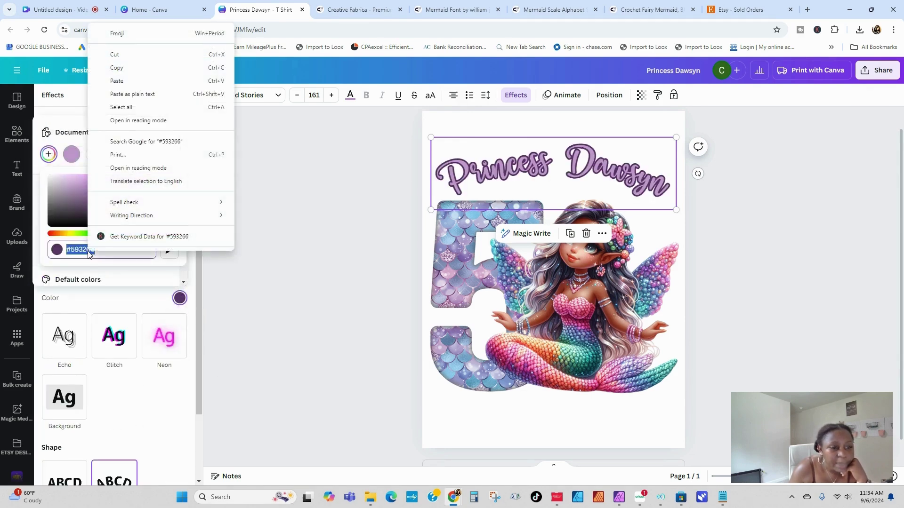
left_click(123, 84)
left_click(152, 302)
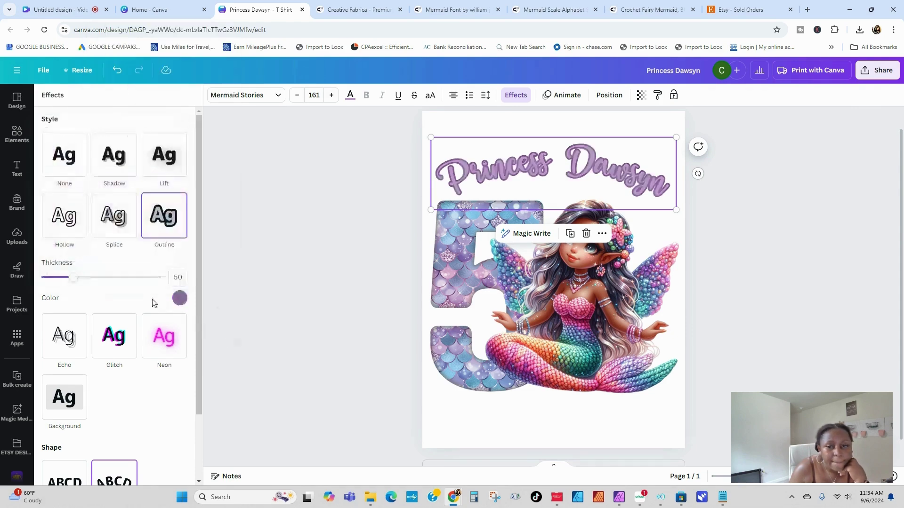
left_click(312, 258)
left_click(343, 329)
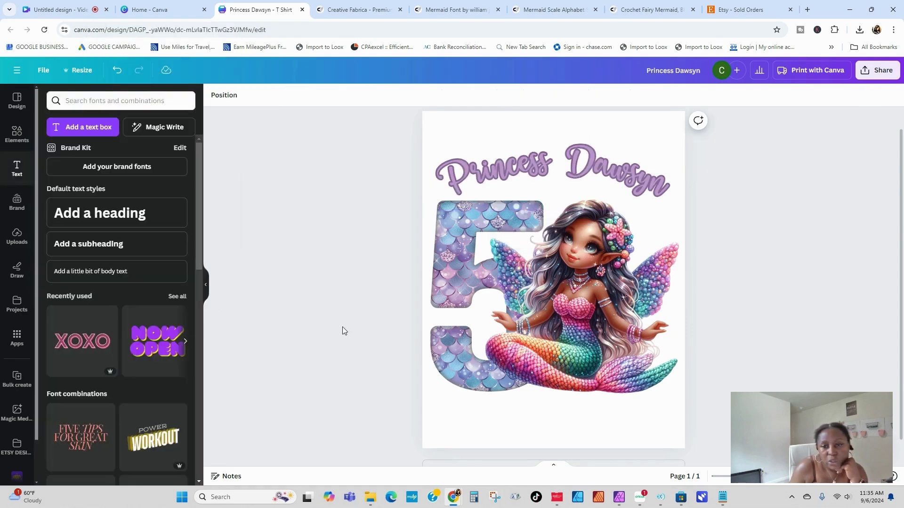
Step: Set the thickness of the curved name's outline to 21
left_click(572, 169)
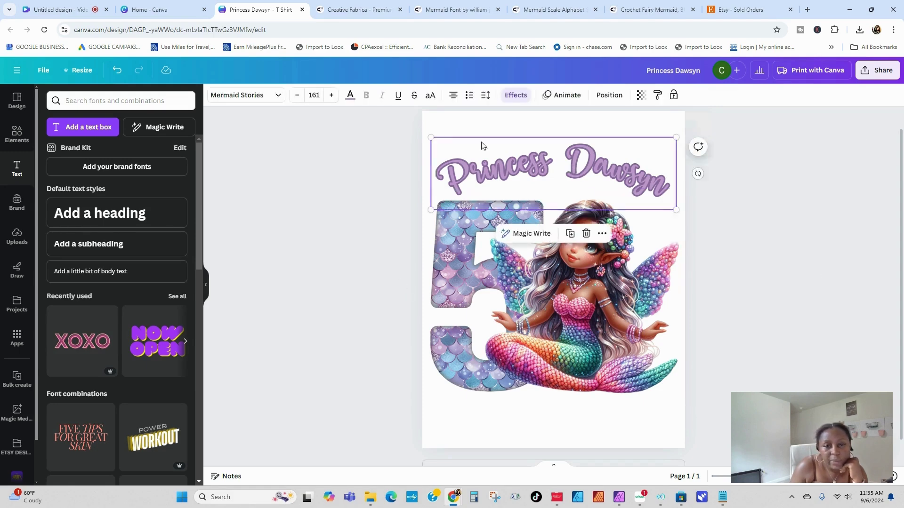
left_click(518, 96)
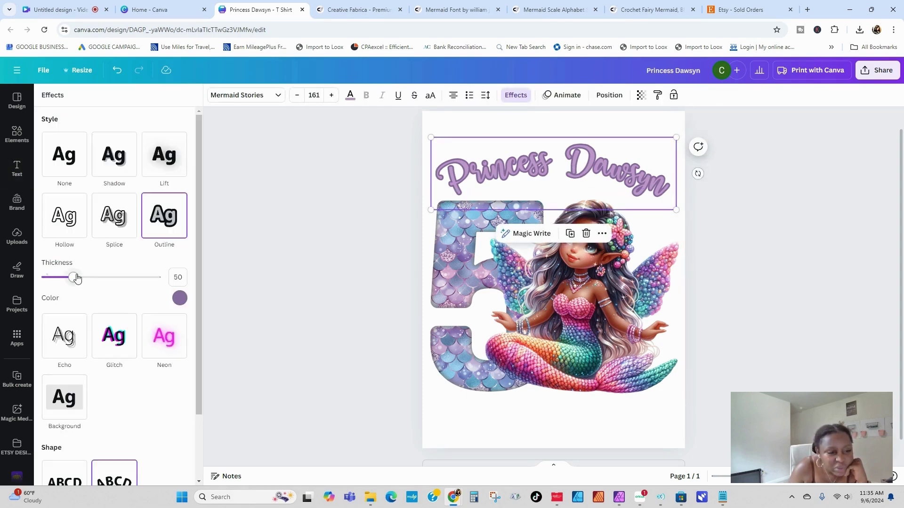
left_click_drag(74, 279, 58, 280)
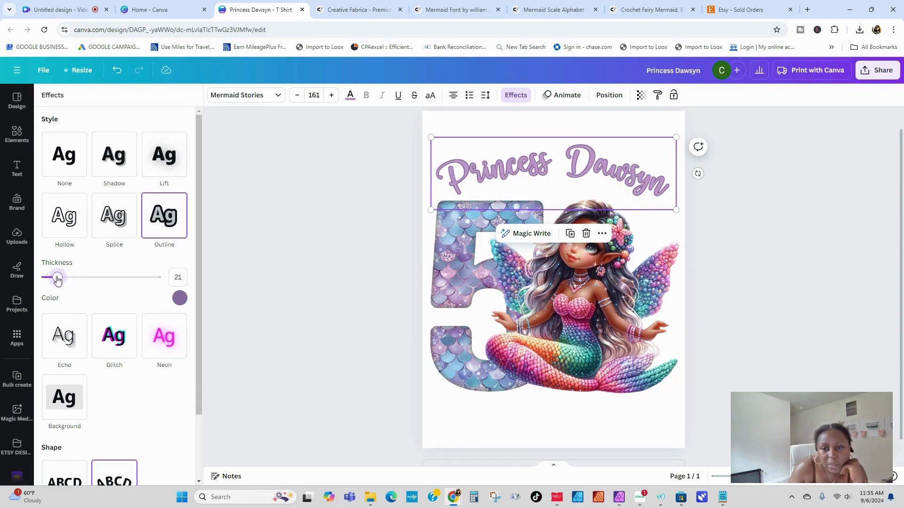
key("Escape")
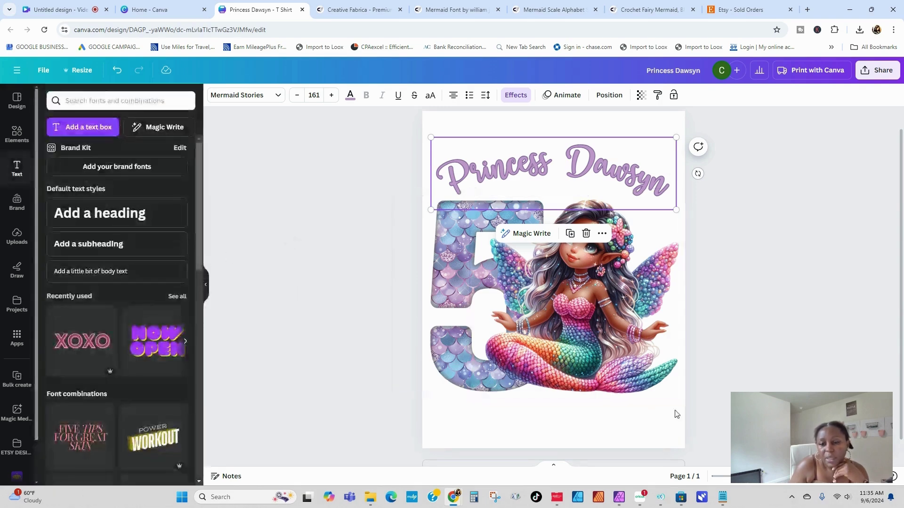
left_click(729, 324)
Step: Try the curved name slightly lower, closer to the number 5 and mermaid, and move it back up
left_click(571, 157)
left_click_drag(572, 157, 572, 158)
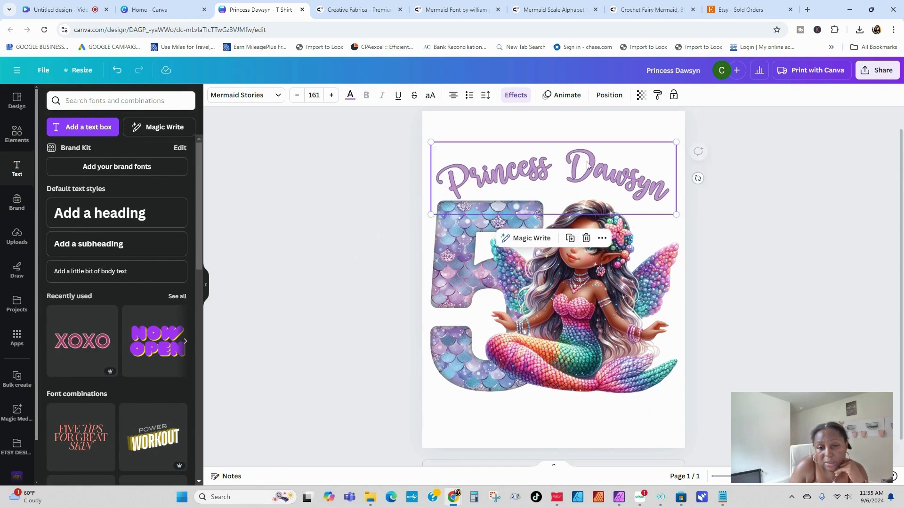
left_click(793, 244)
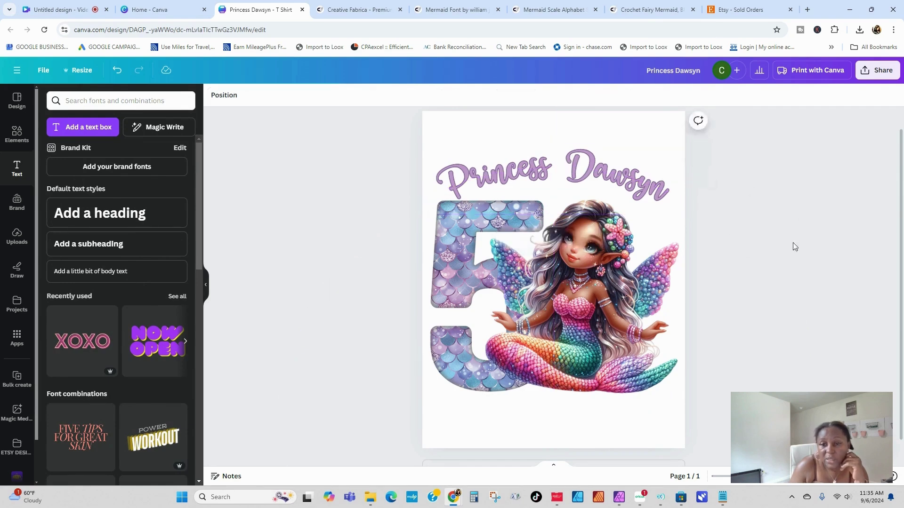
left_click(601, 177)
left_click_drag(601, 176, 598, 169)
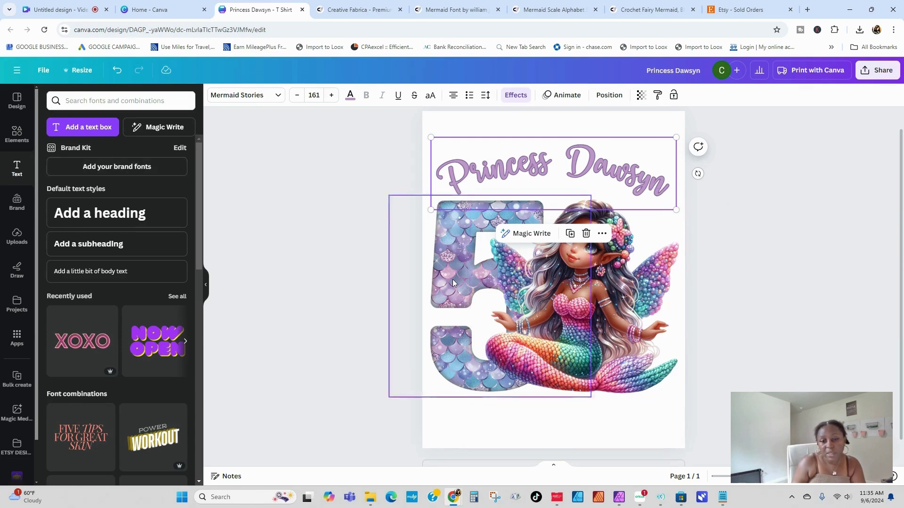
left_click(682, 378)
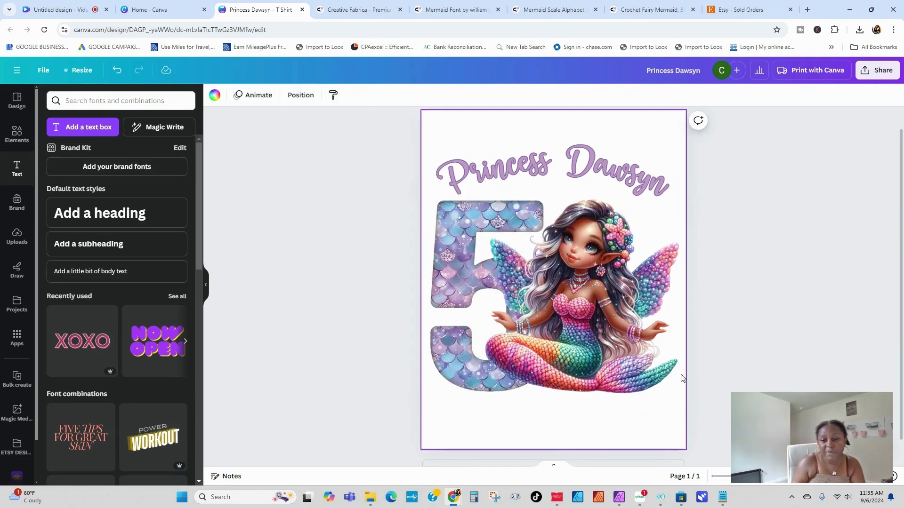
left_click(807, 174)
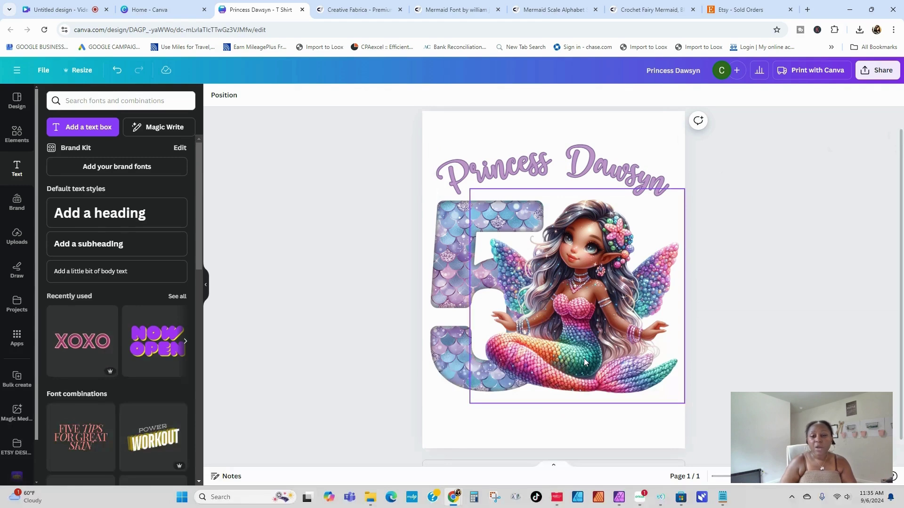
Step: Download the design as a PNG with a transparent background at size 3.125 (4,861 × 6,250 px)
left_click(885, 76)
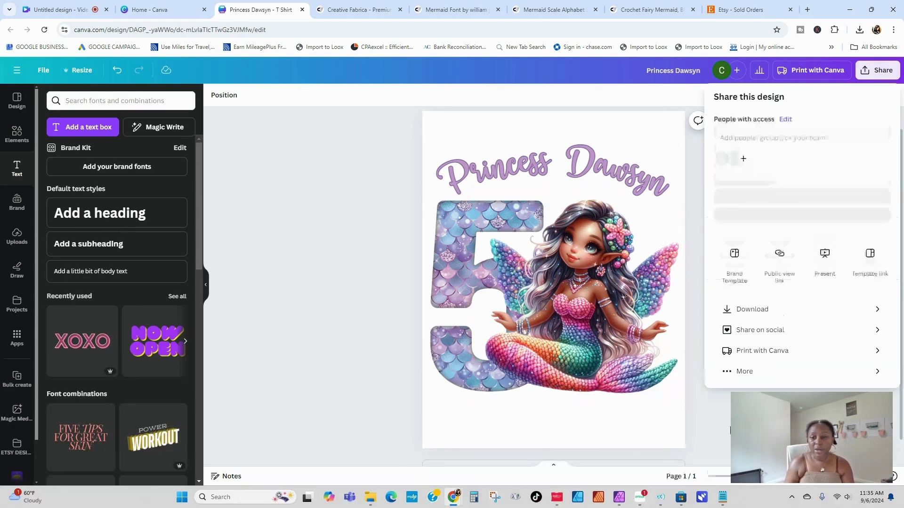
left_click(754, 321)
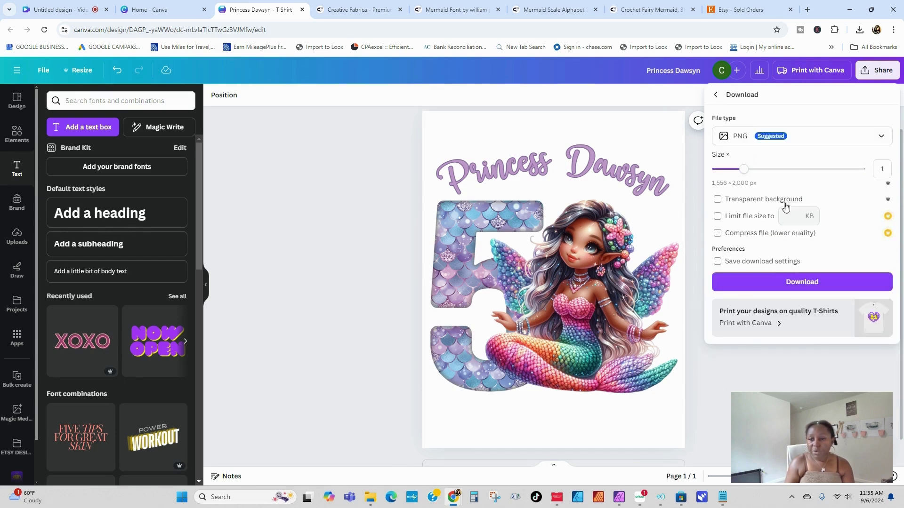
left_click(718, 200)
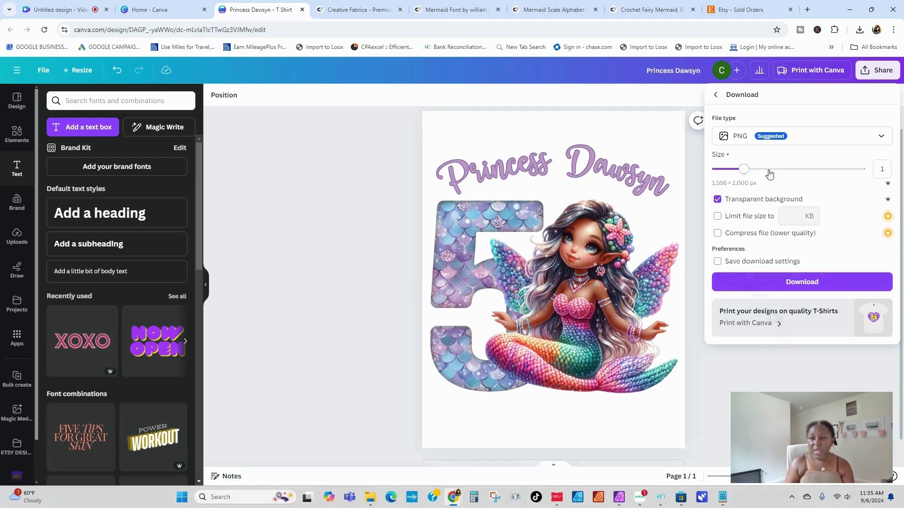
left_click_drag(744, 170, 882, 191)
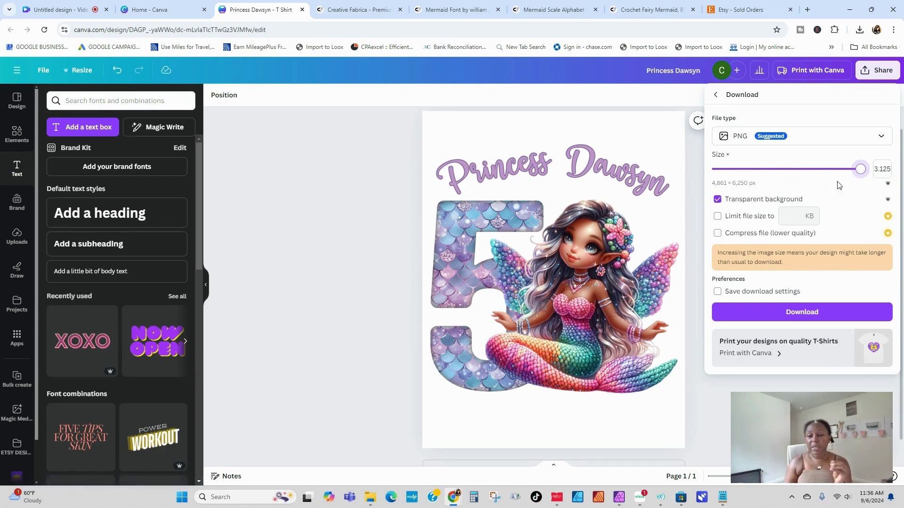
left_click(840, 320)
Step: Switch to IColor ProRIP Essentials and maximize its window
mouse_move(557, 497)
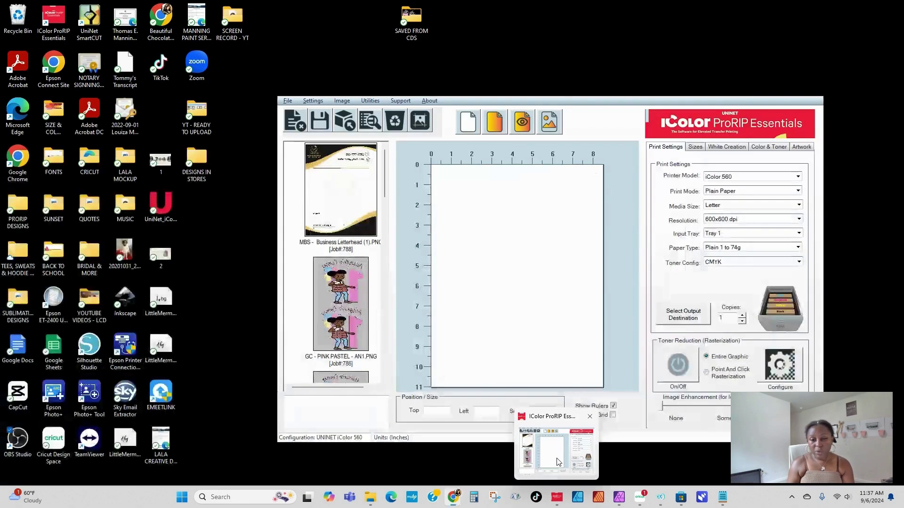
left_click(559, 462)
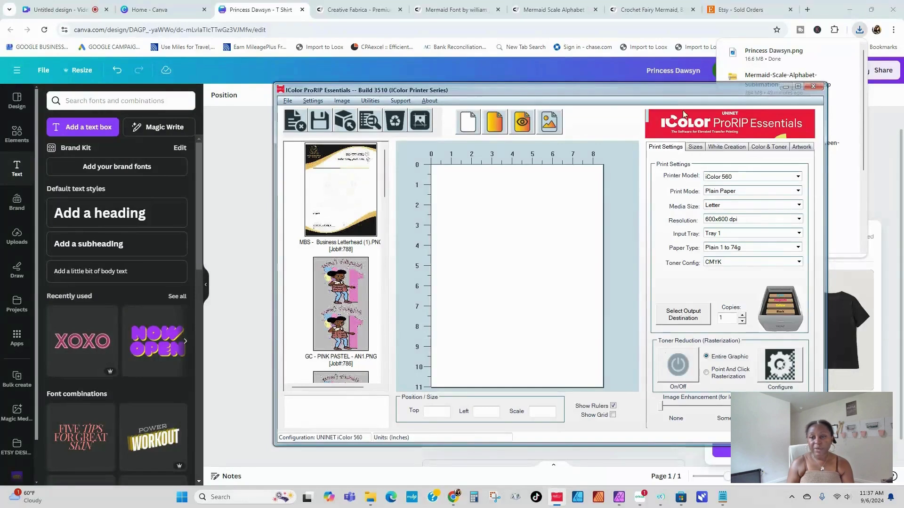
left_click(798, 86)
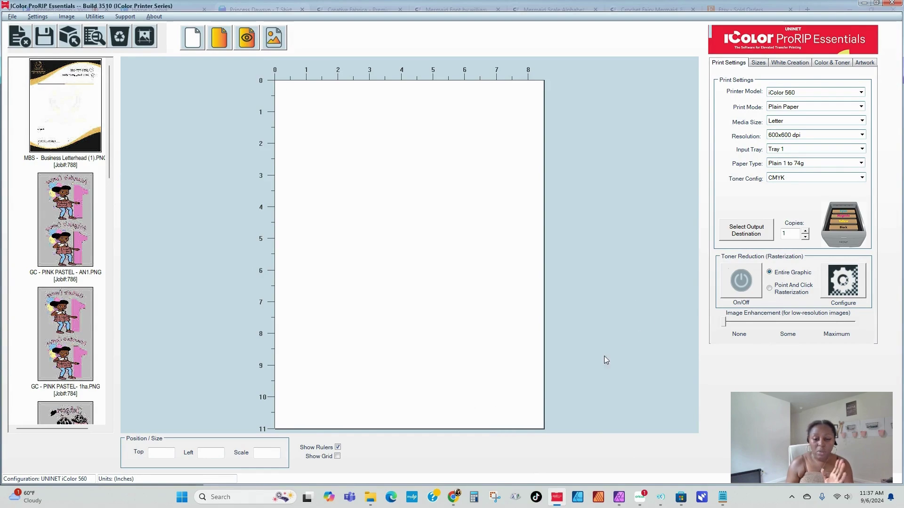
Step: Place the downloaded mermaid design from the Downloads folder on the letter page and trim its empty margins
mouse_move(370, 494)
mouse_move(382, 451)
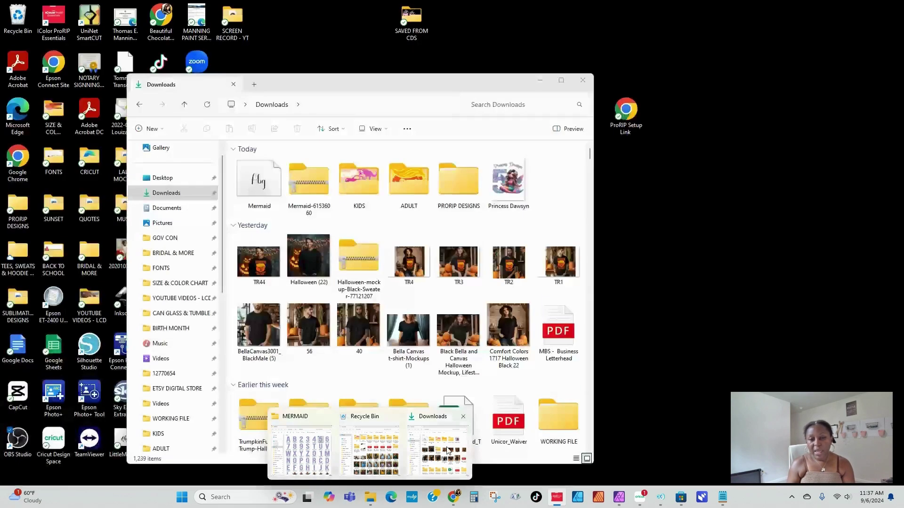
left_click(445, 451)
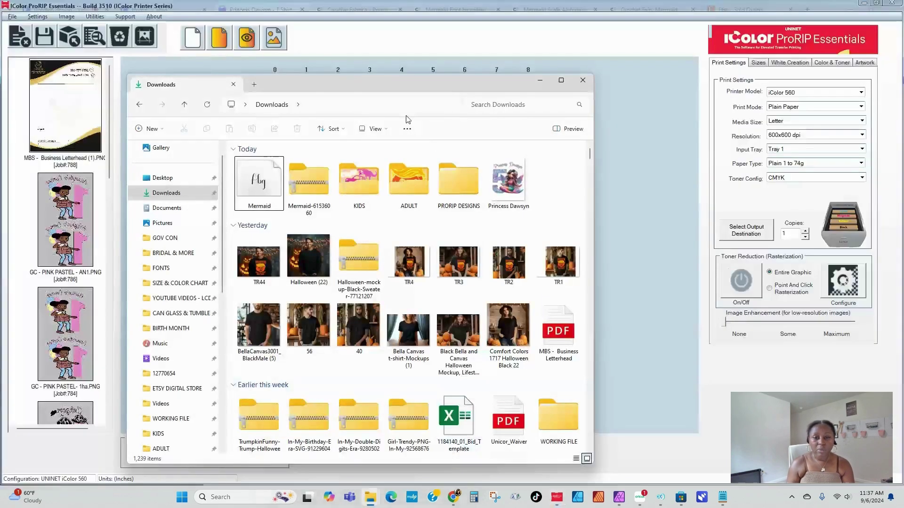
left_click_drag(361, 84, 611, 95)
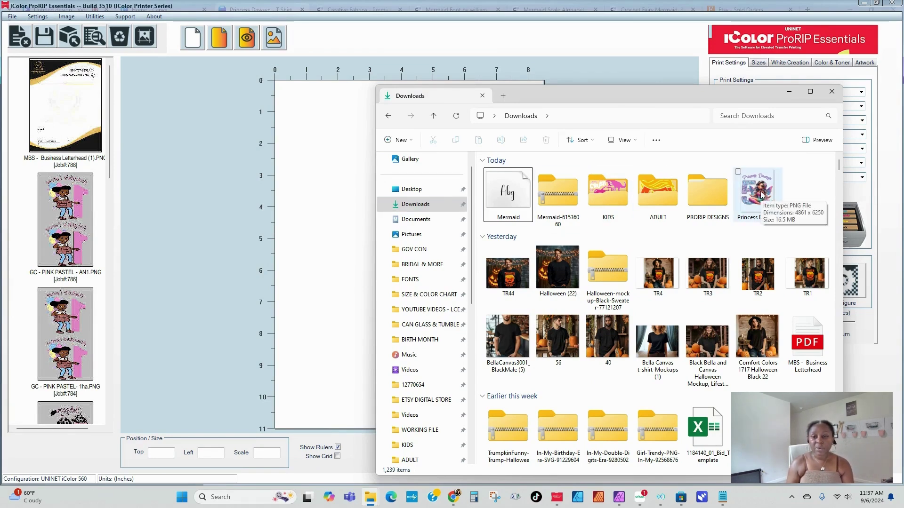
left_click_drag(762, 194, 324, 275)
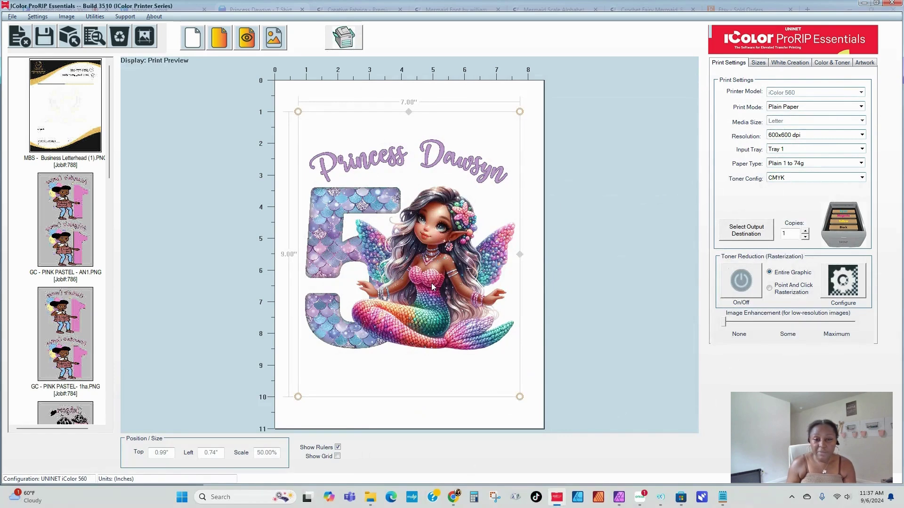
left_click(865, 63)
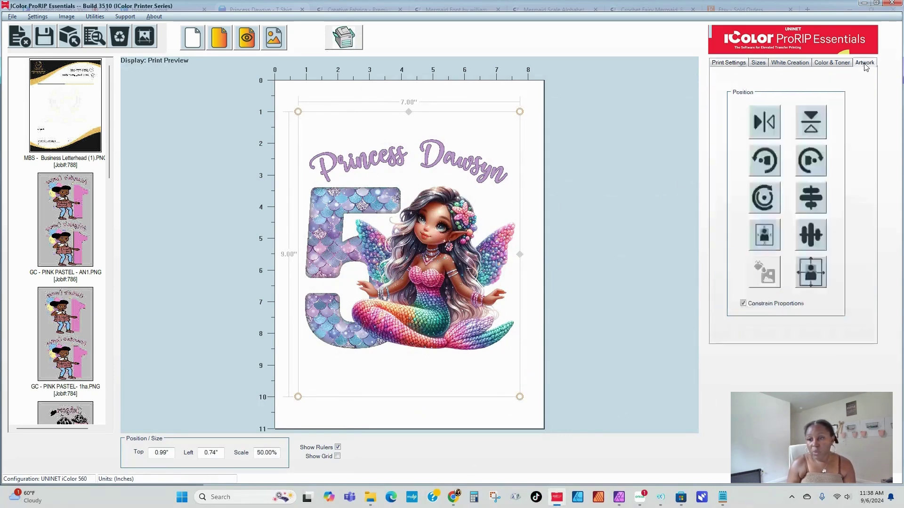
left_click(765, 235)
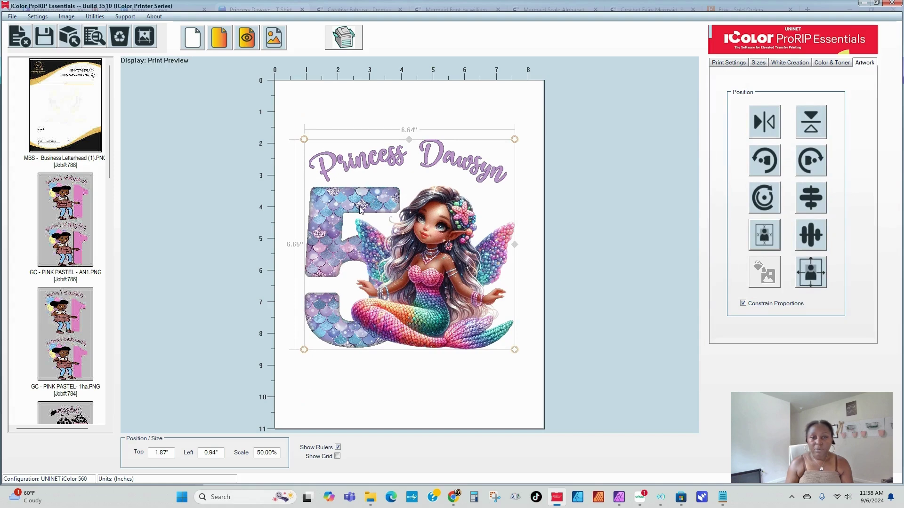
Step: Set the toner configuration to Overprint and move the artwork up the page to about 0.62" top and 0.83" left
left_click(730, 64)
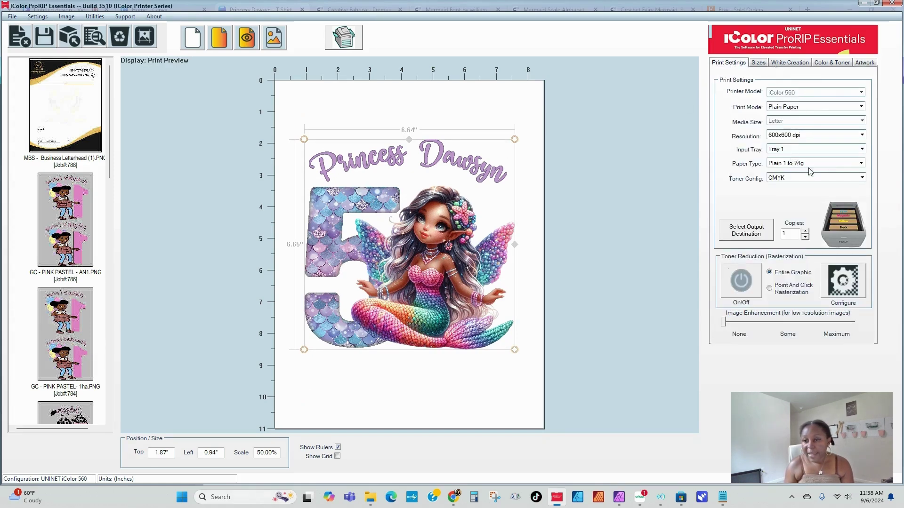
left_click(794, 179)
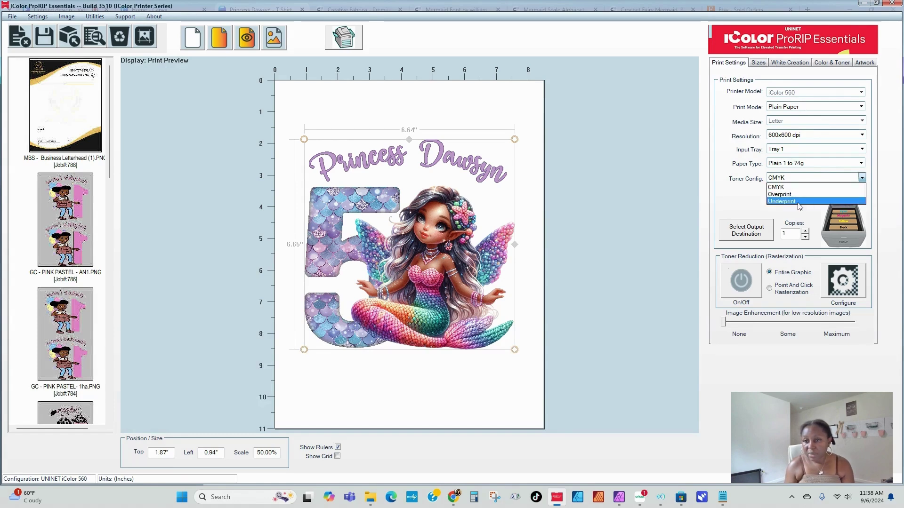
left_click(790, 196)
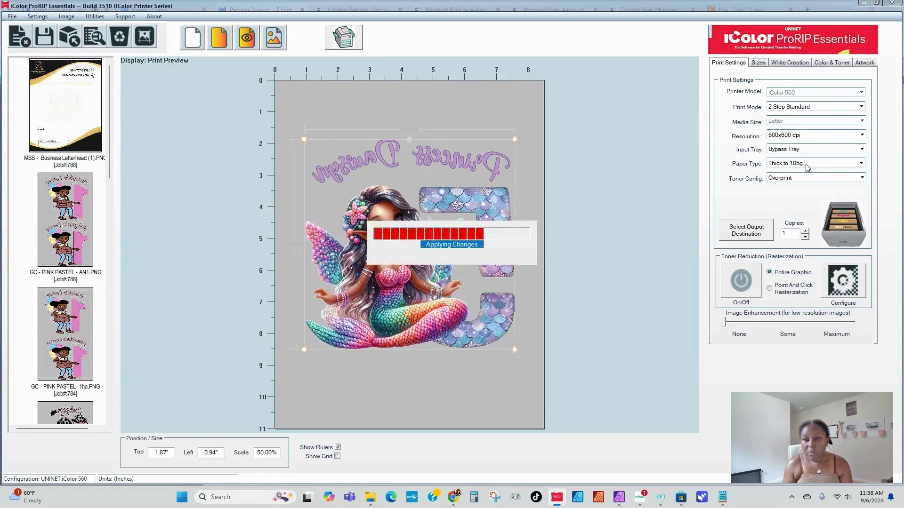
left_click(759, 63)
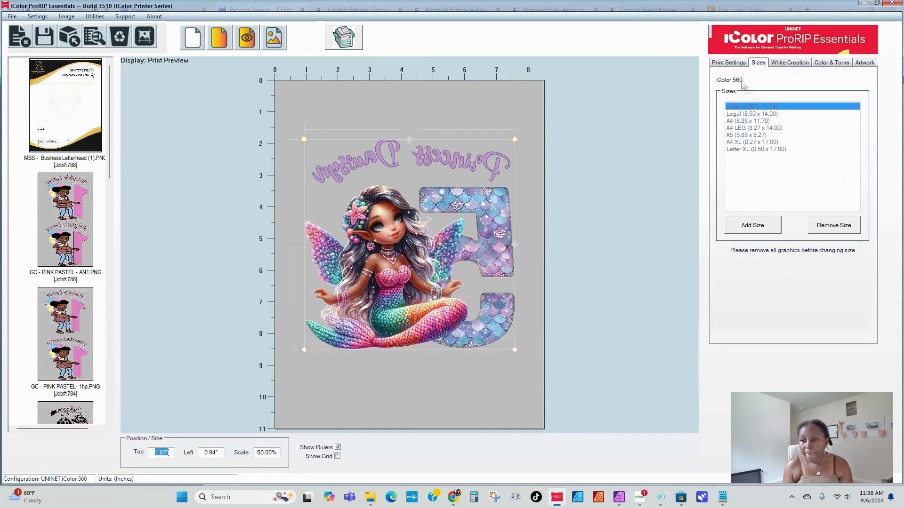
left_click(723, 65)
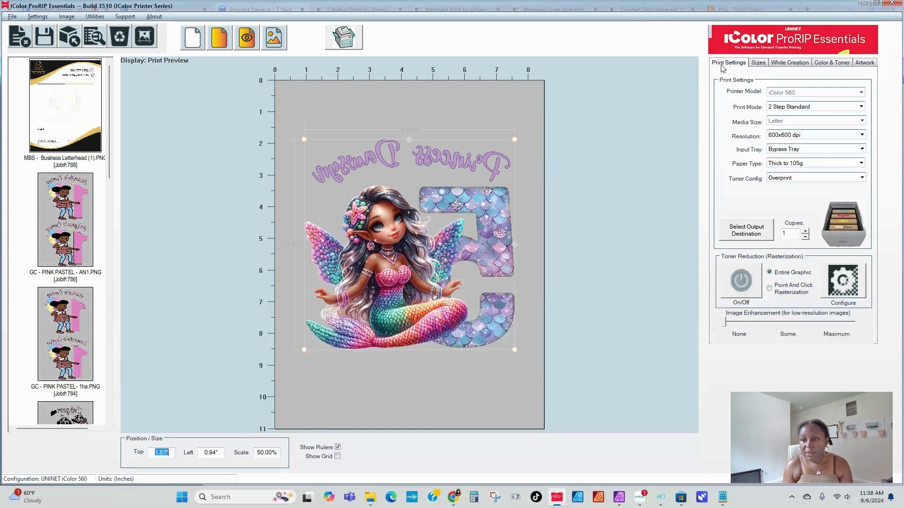
left_click_drag(407, 236, 403, 198)
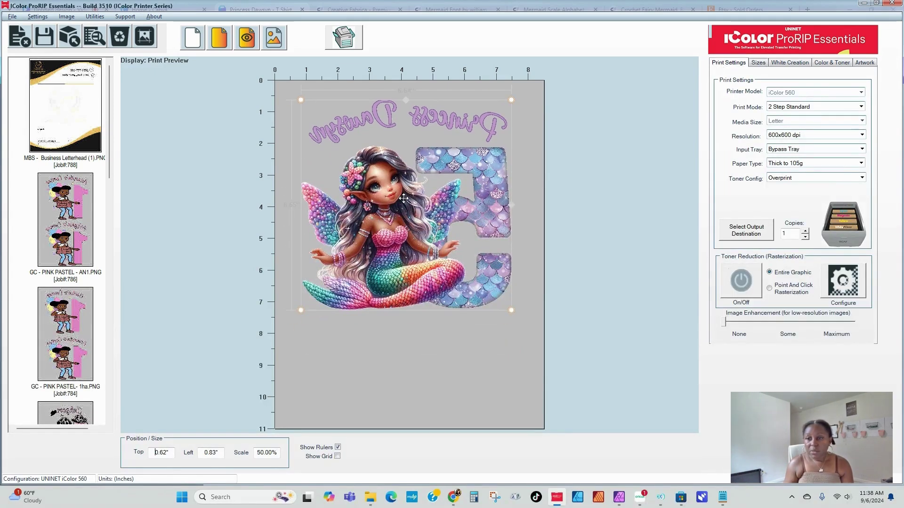
Step: Set the input tray to Tray 1 and move the artwork down the page to about 1.50" top
left_click(782, 150)
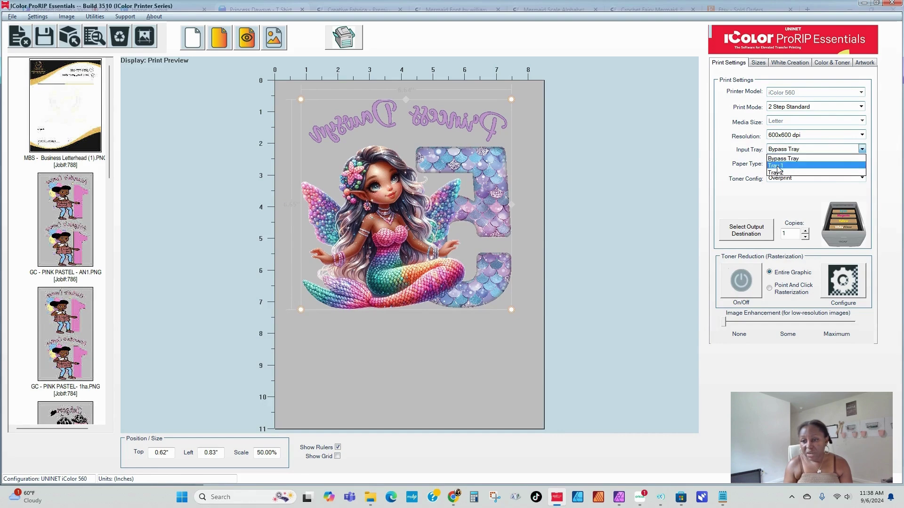
left_click(778, 170)
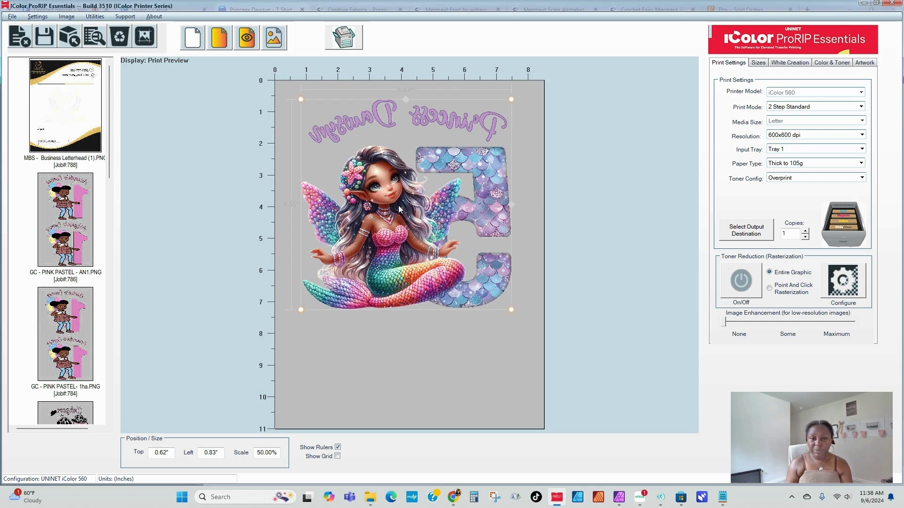
left_click_drag(403, 202, 403, 230)
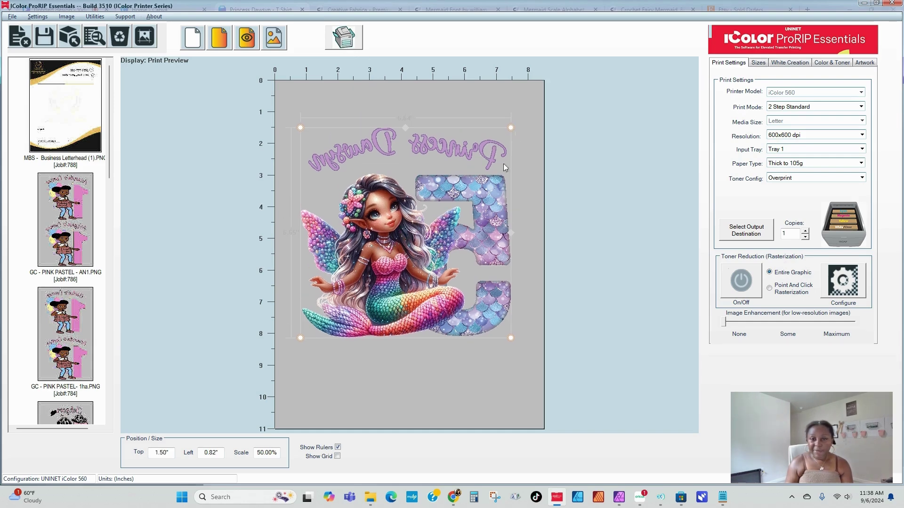
Step: Enlarge the artwork to fit the page, move it up to about 0.91" top and 0.10" left, and deselect it
left_click(862, 64)
left_click(815, 284)
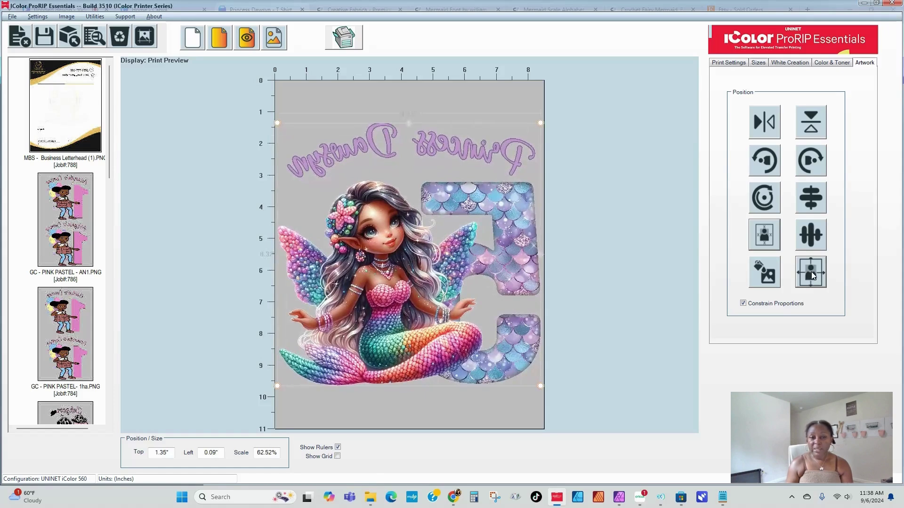
left_click_drag(416, 224, 416, 210)
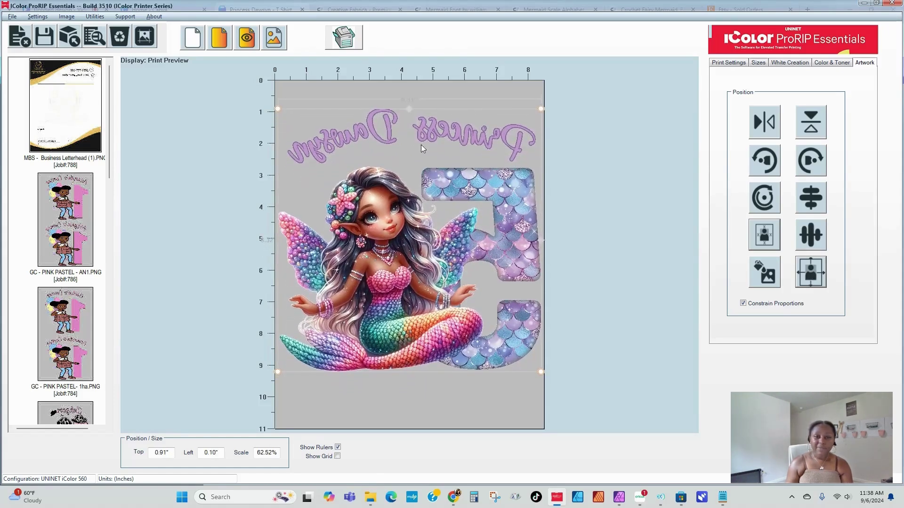
left_click(436, 399)
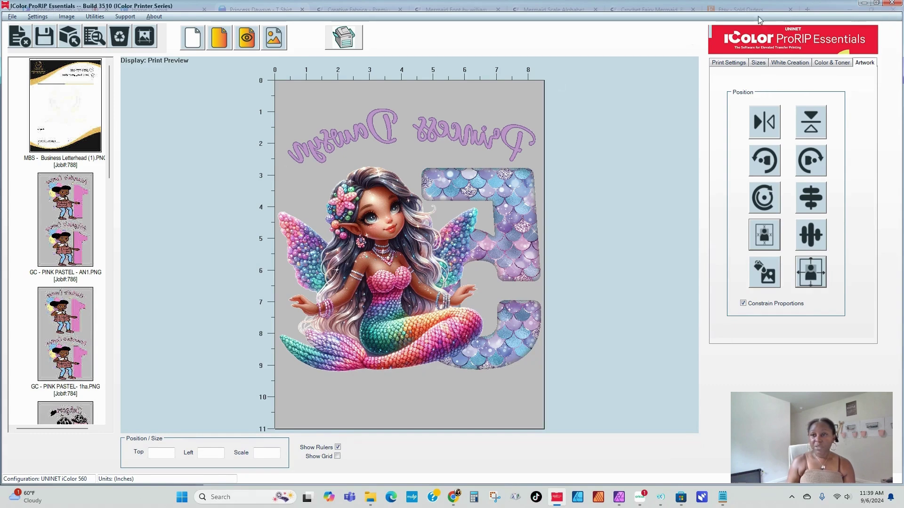
Step: Review the print settings and the list of available page sizes
left_click(730, 63)
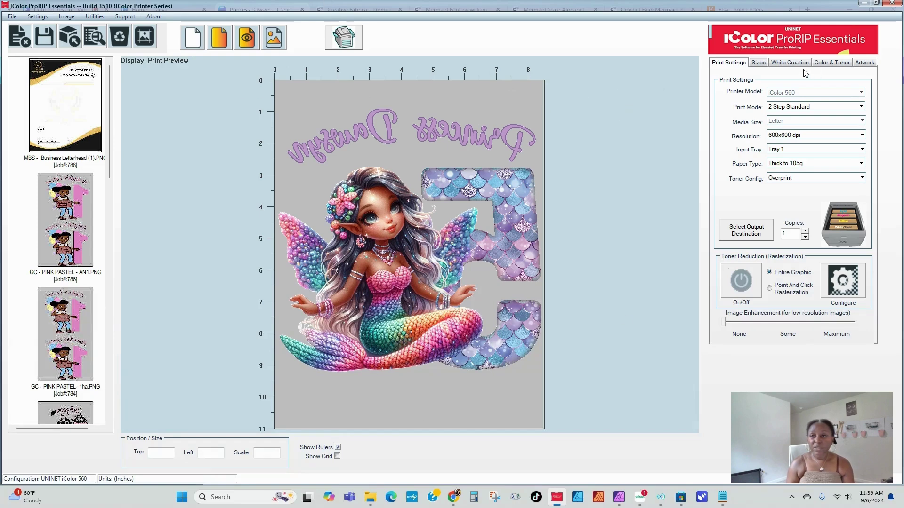
left_click(758, 63)
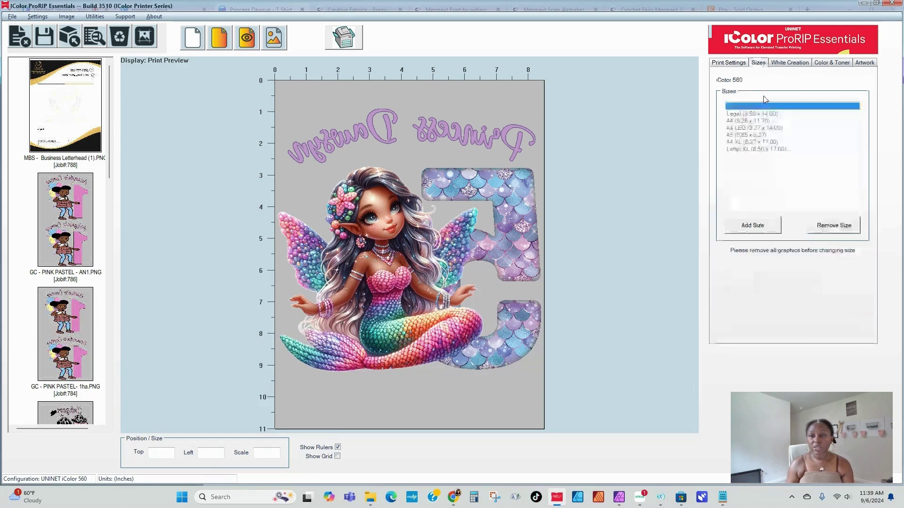
left_click(733, 64)
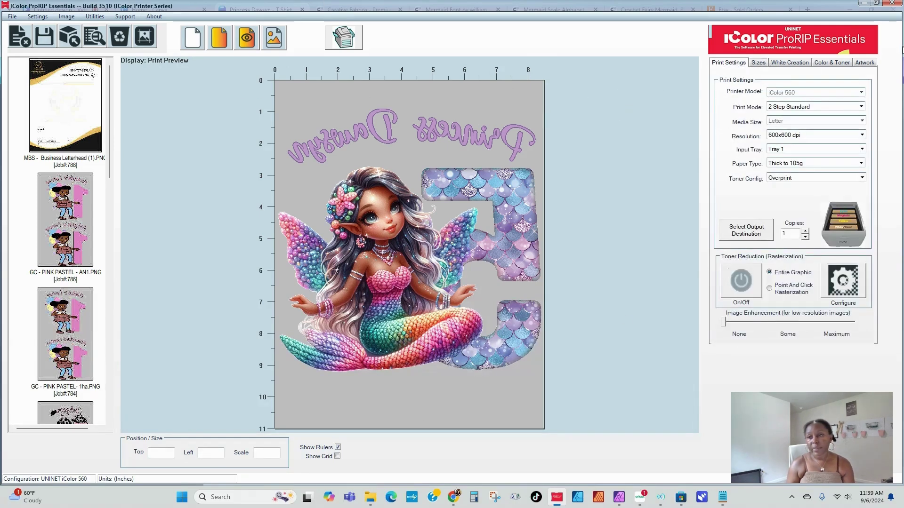
Step: Exit IColor ProRIP Essentials, minimize the Downloads window and return to the mermaid shirt design in Canva
left_click(887, 4)
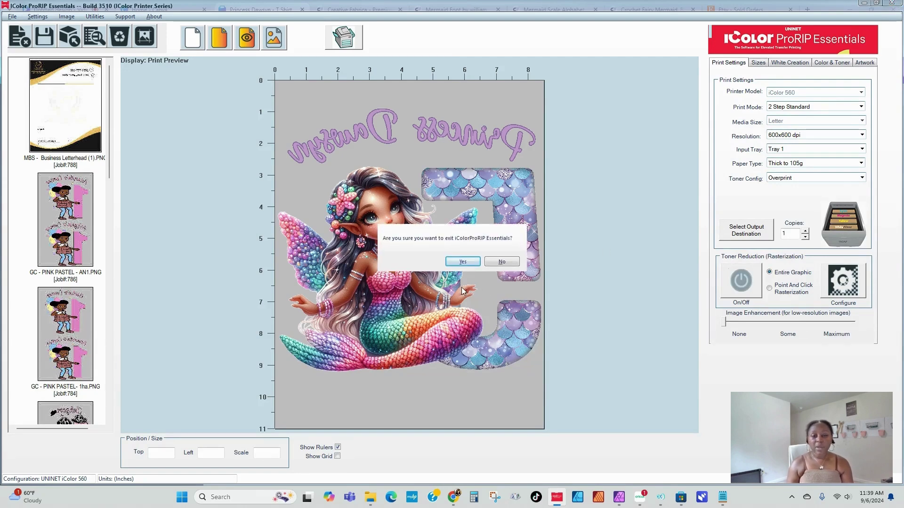
left_click(462, 264)
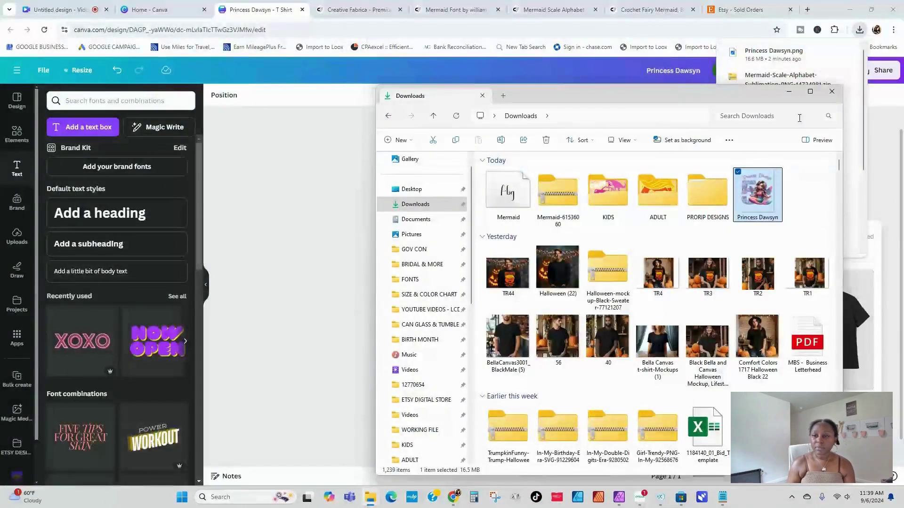
left_click(790, 93)
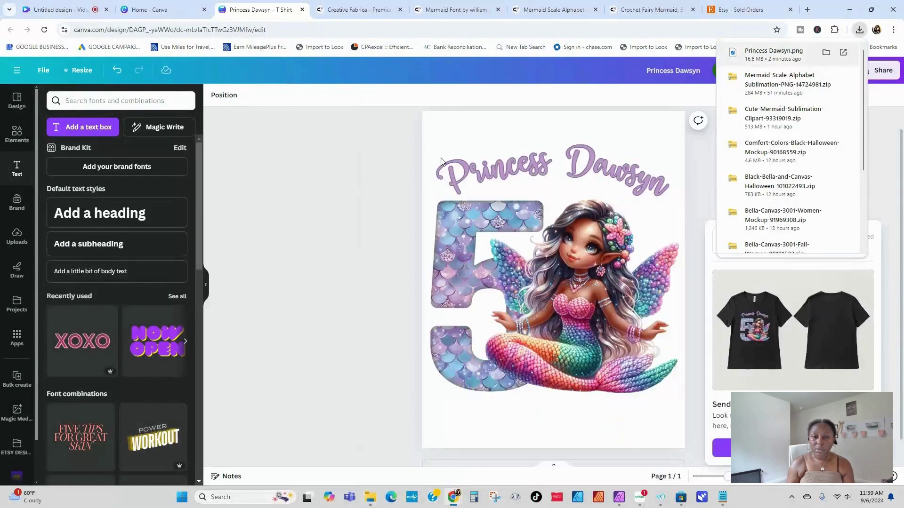
left_click(497, 133)
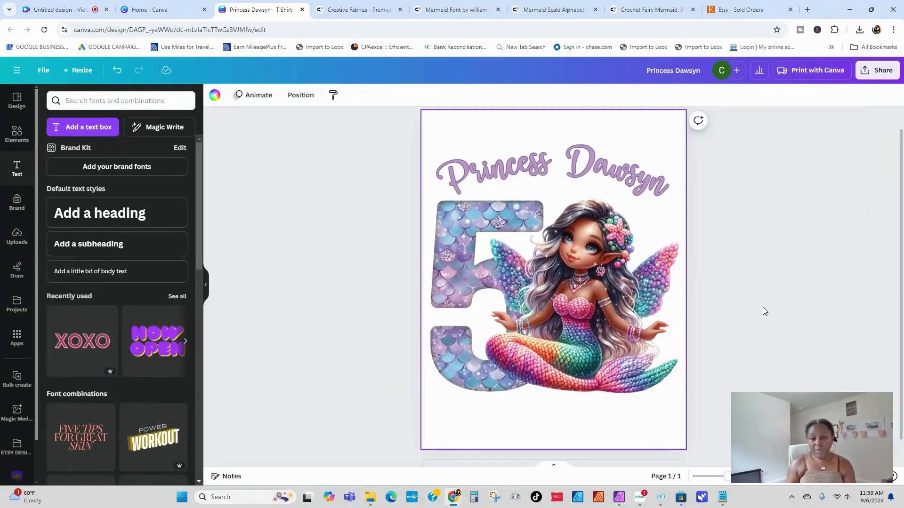